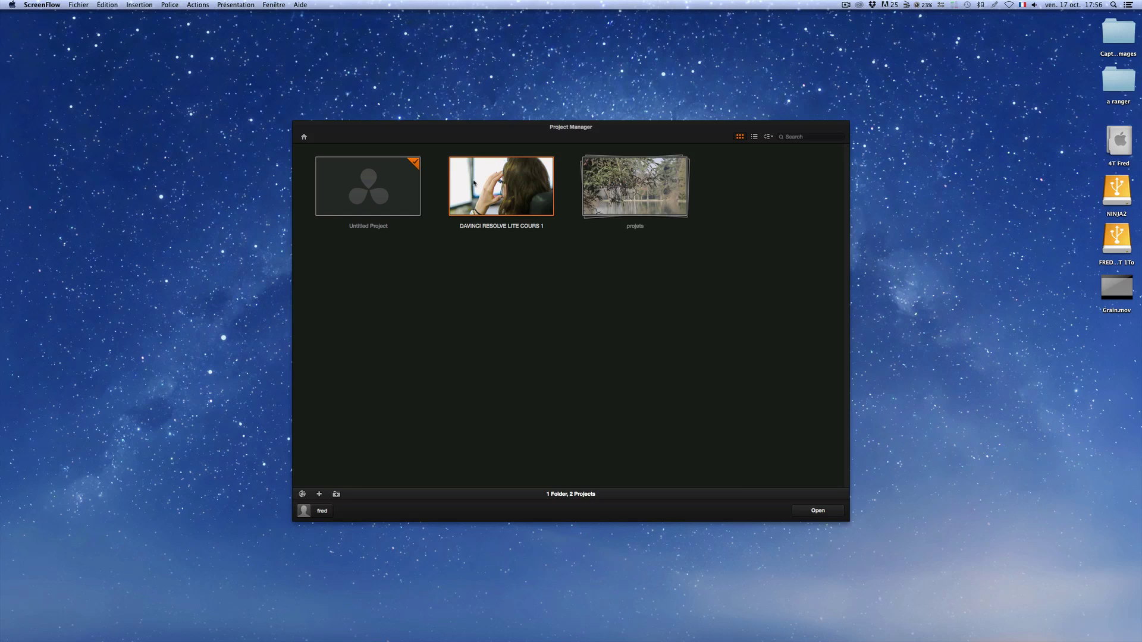
Create a new project named DAVINCI RESOLVE LITE COURS 2 and open it
click(320, 495)
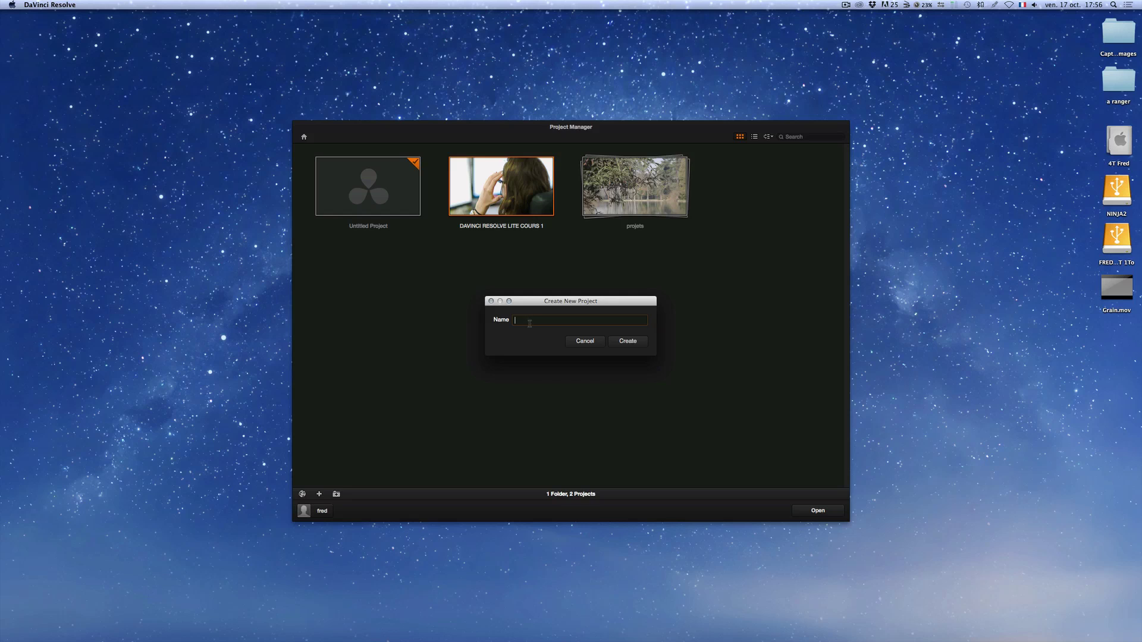
text(DAVINCI RESOLVE LITE COURS 2)
key(Return)
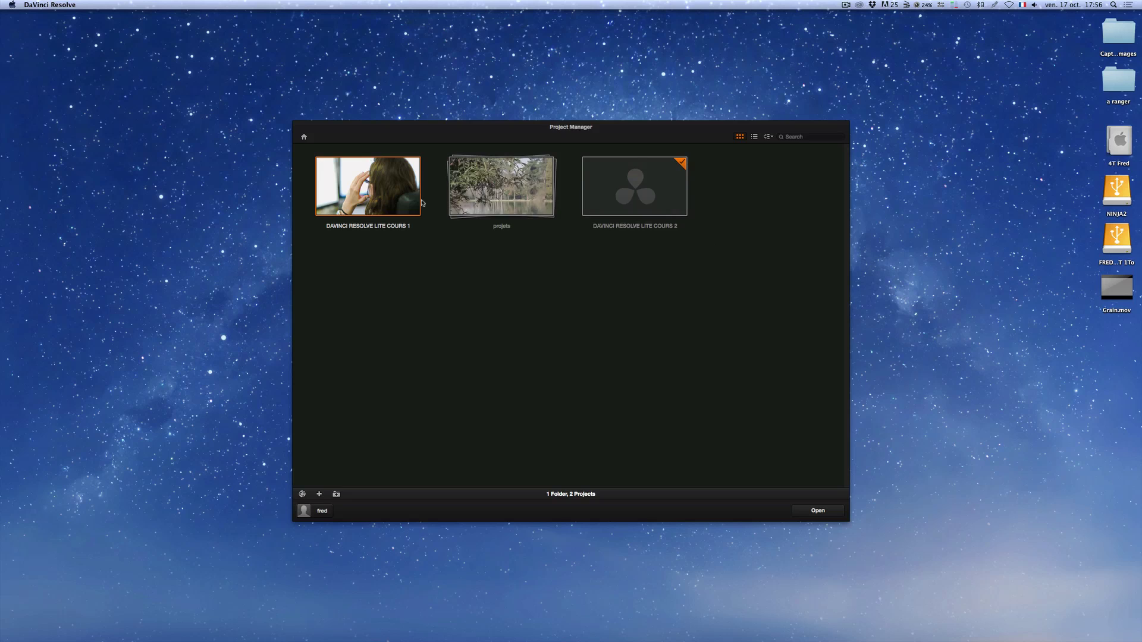
click(637, 192)
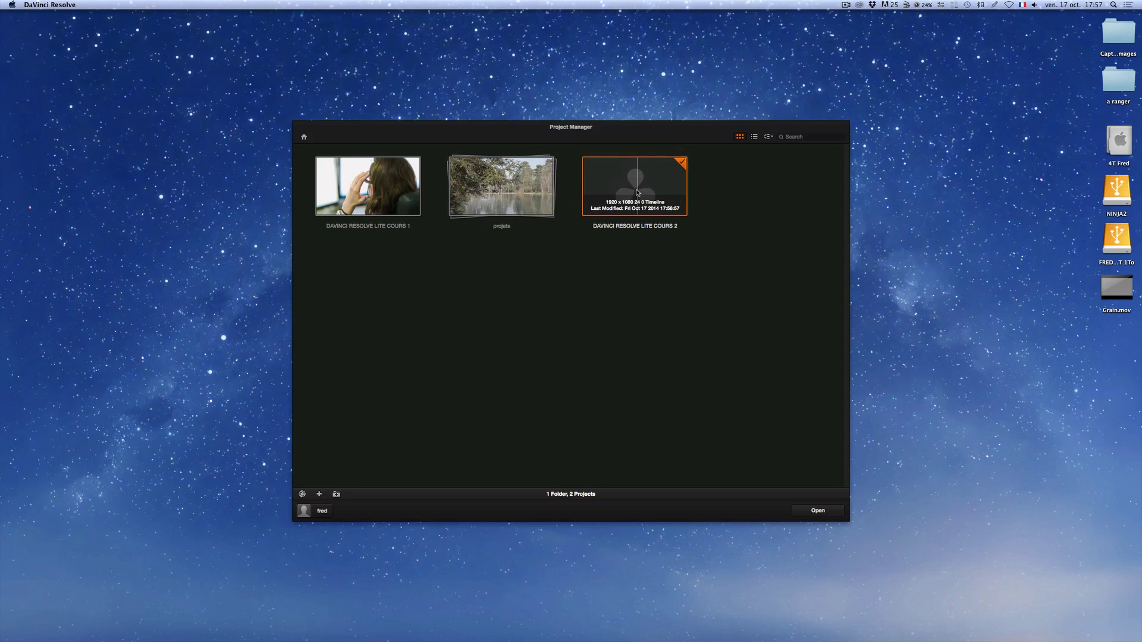
double_click(637, 192)
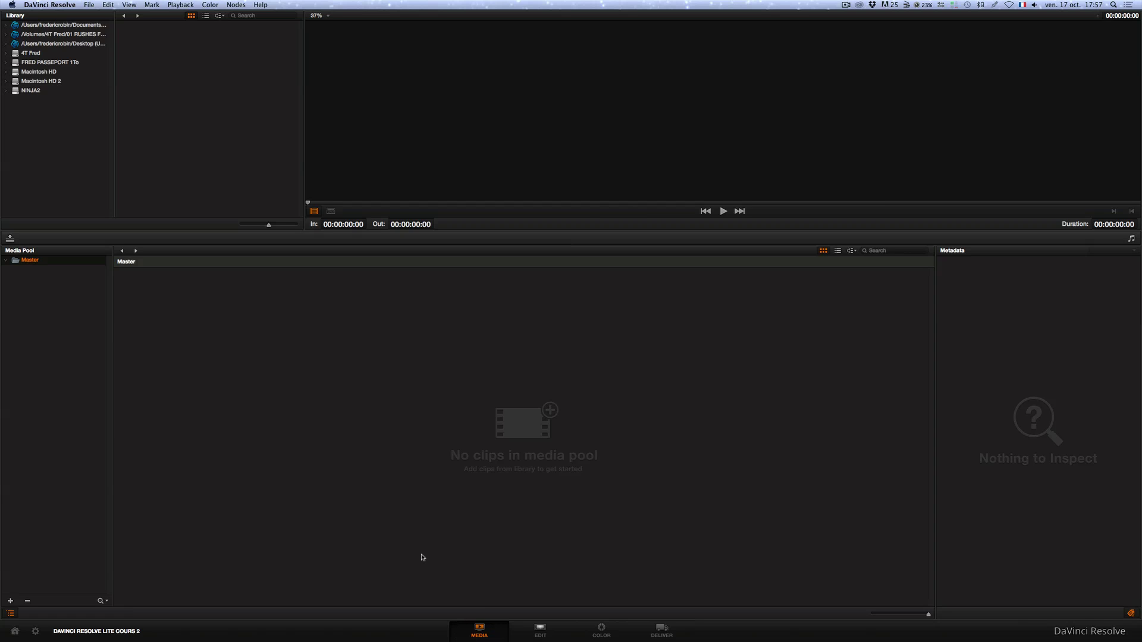
Add the clip of the man with glasses from the NINJA2 volume to the media pool, changing the project frame rate to match
click(38, 92)
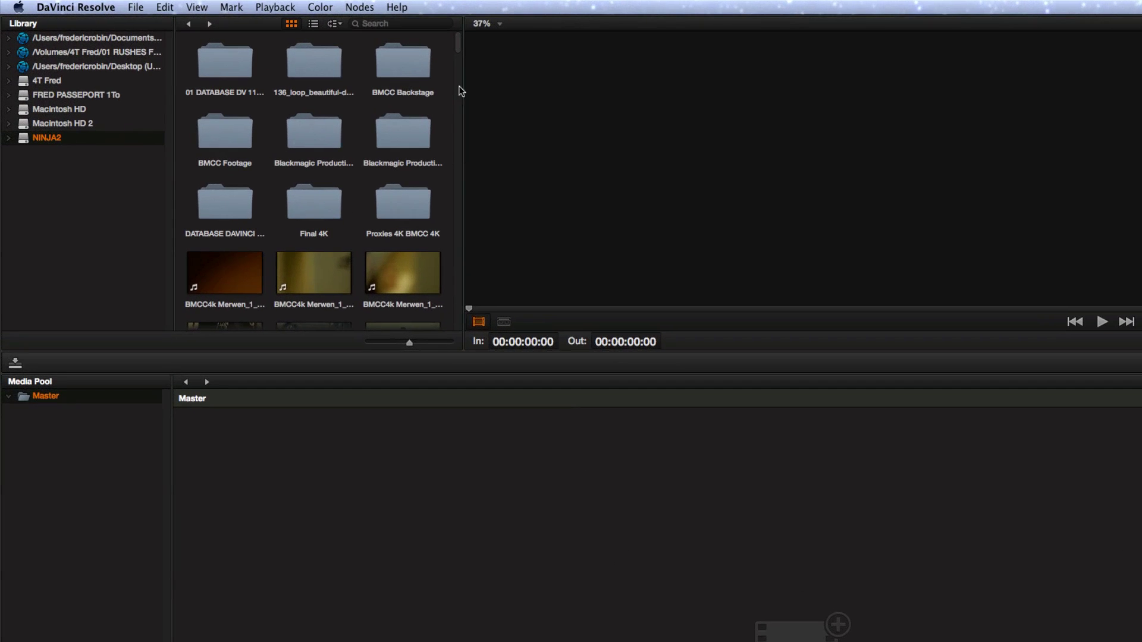
drag(456, 45, 458, 71)
double_click(401, 152)
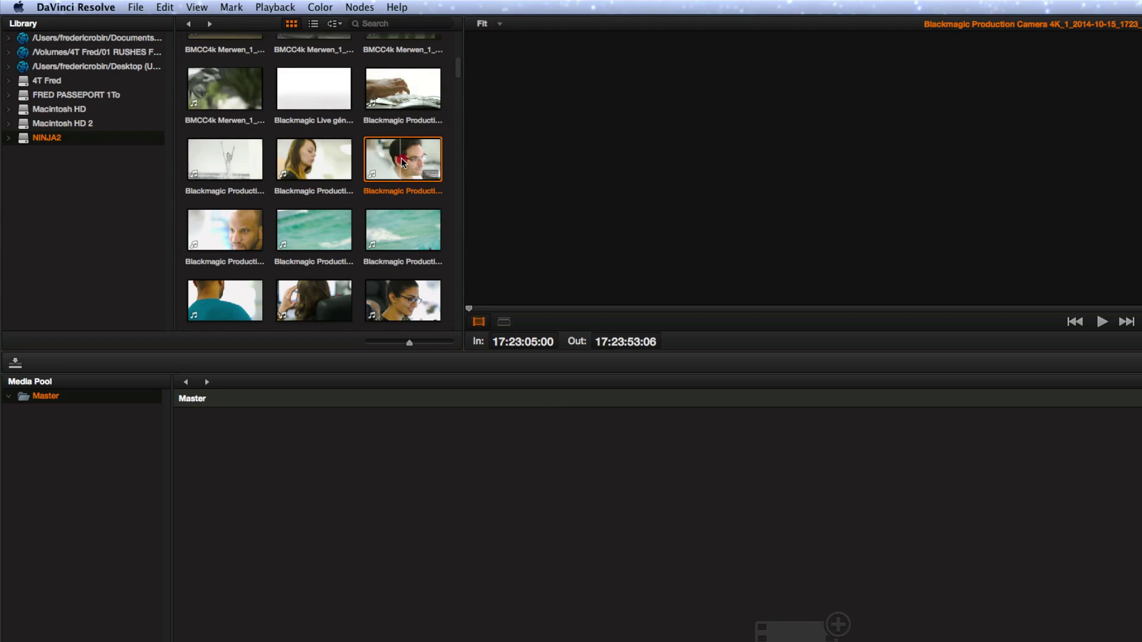
click(1011, 542)
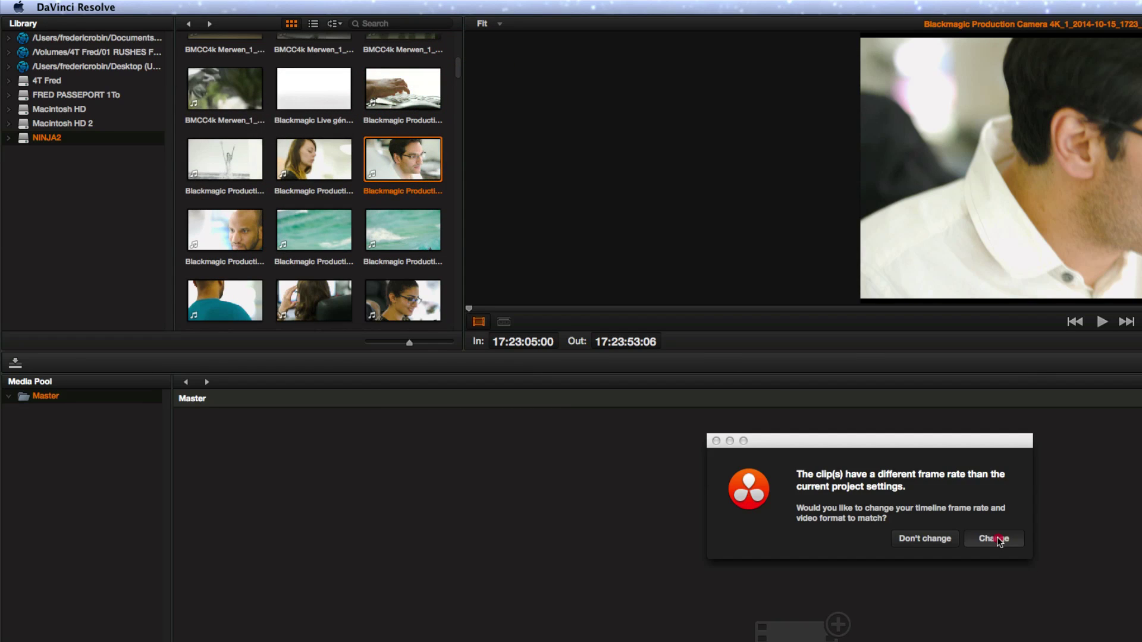
Add the typing hands, bald man and woman seen from behind clips from NINJA2 to the media pool
double_click(381, 85)
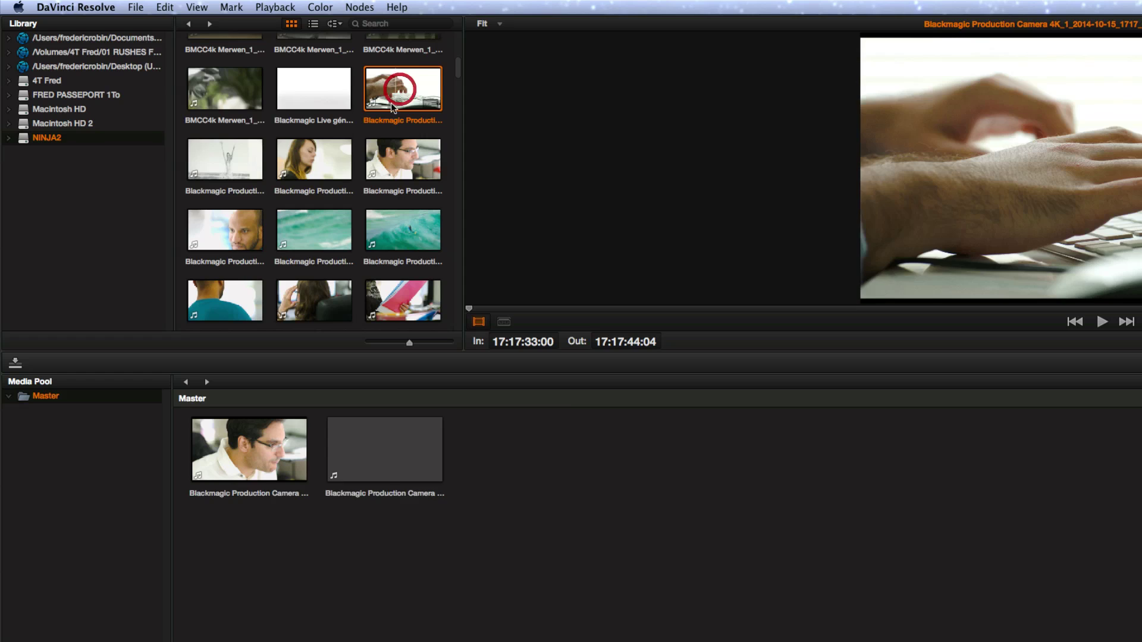
double_click(231, 227)
double_click(314, 301)
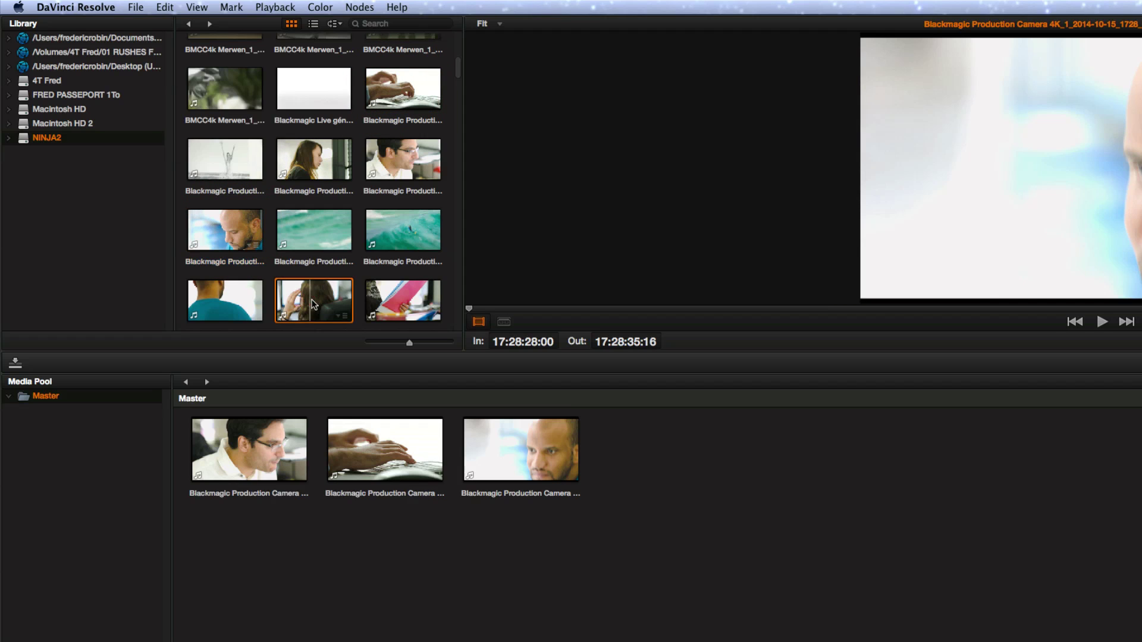
mouse_move(460, 71)
mouse_down()
mouse_move(461, 91)
mouse_move(460, 63)
mouse_up()
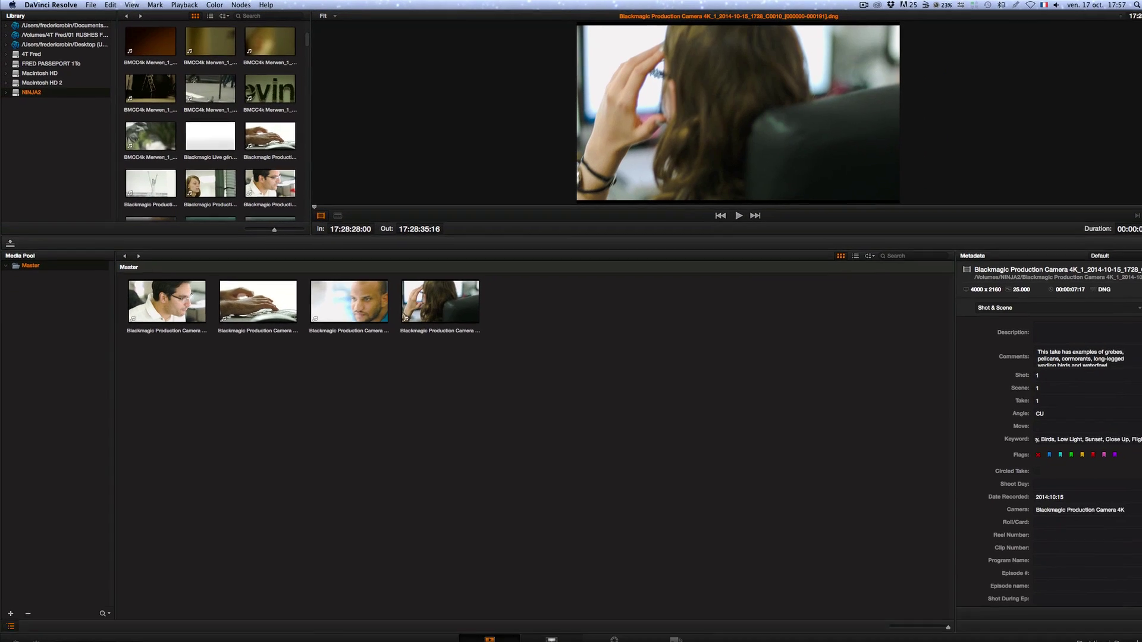
Compare the clips in the Edit page's media pool with those on the Media page, ending on the Edit page
click(541, 635)
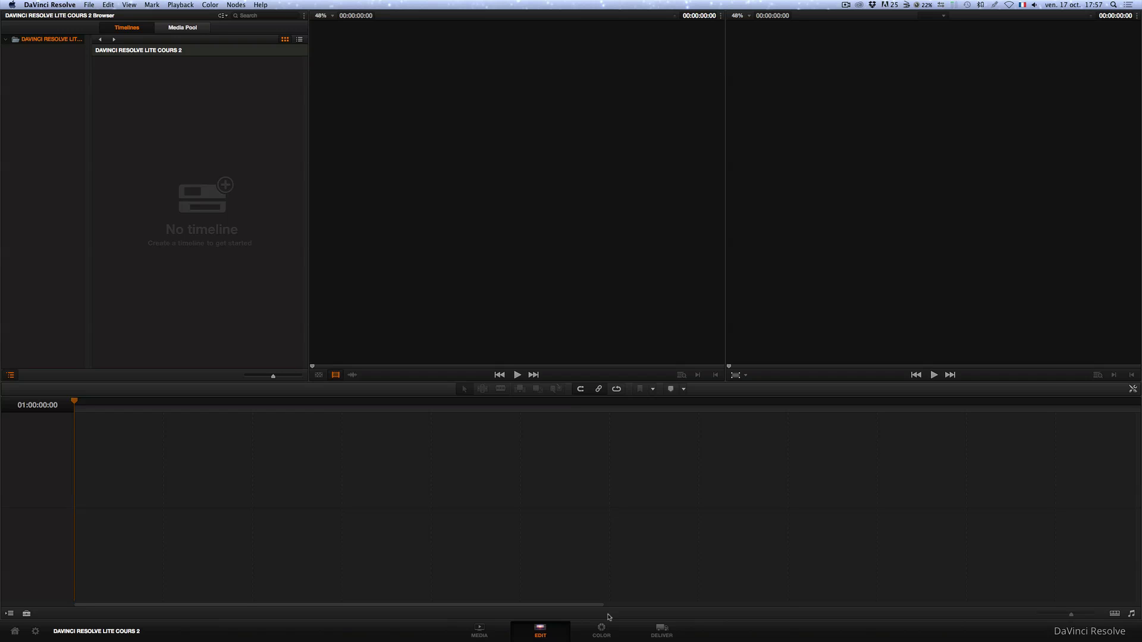
click(182, 28)
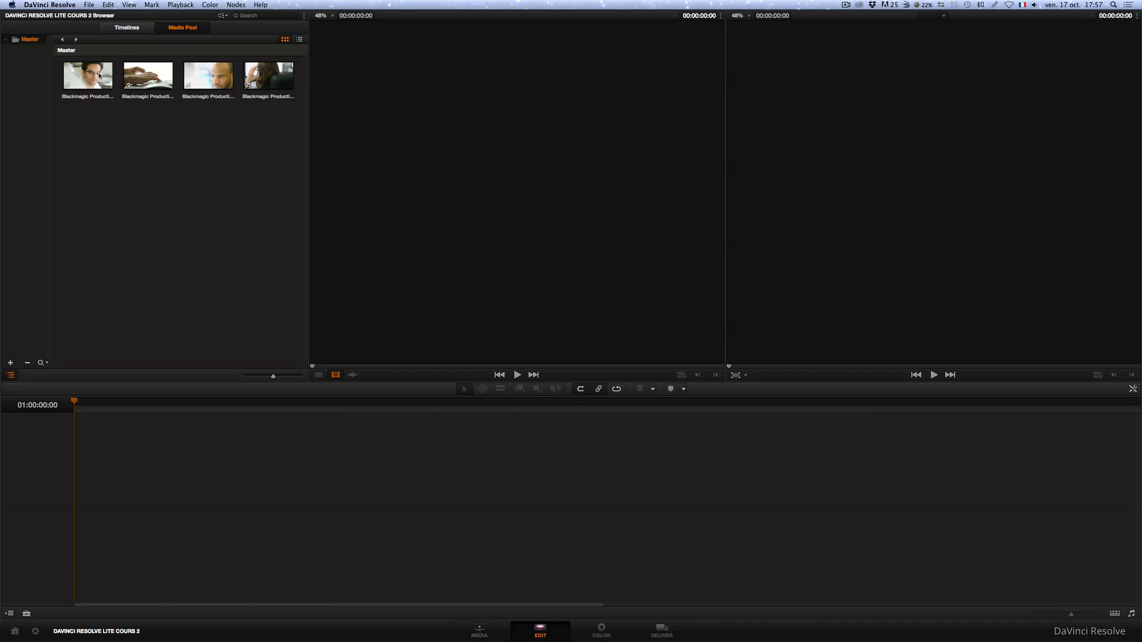
click(479, 630)
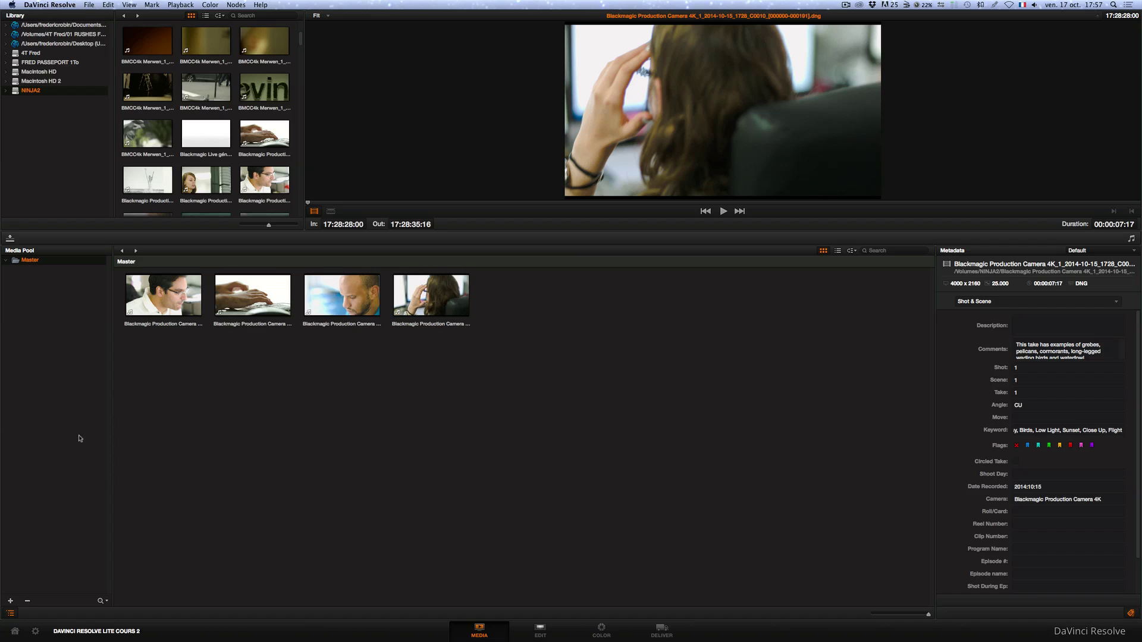
click(540, 631)
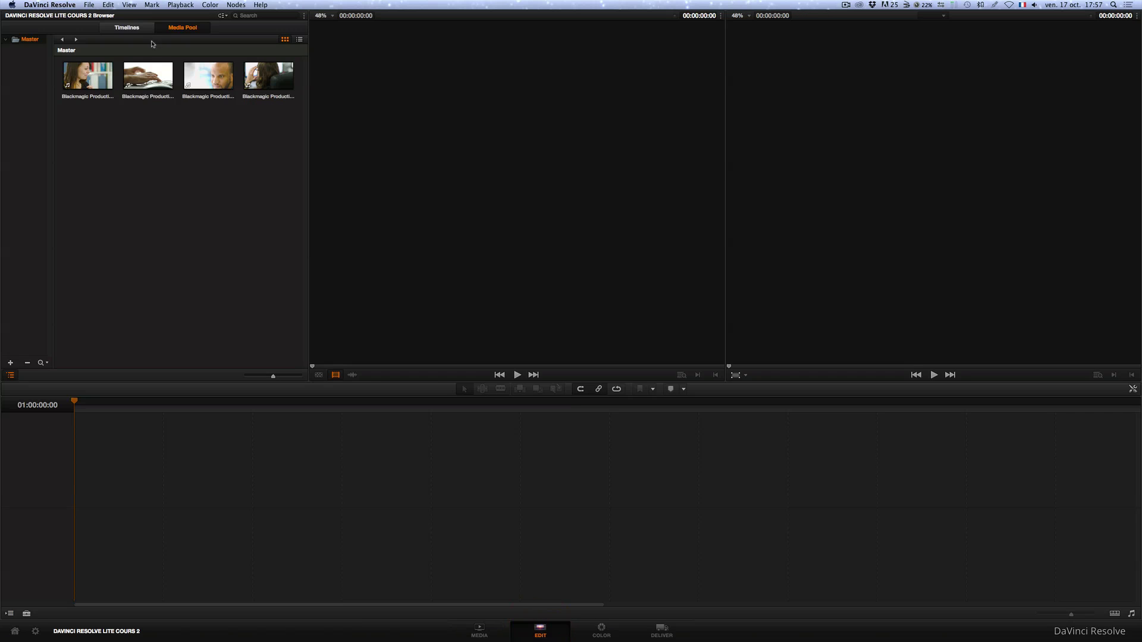
click(179, 31)
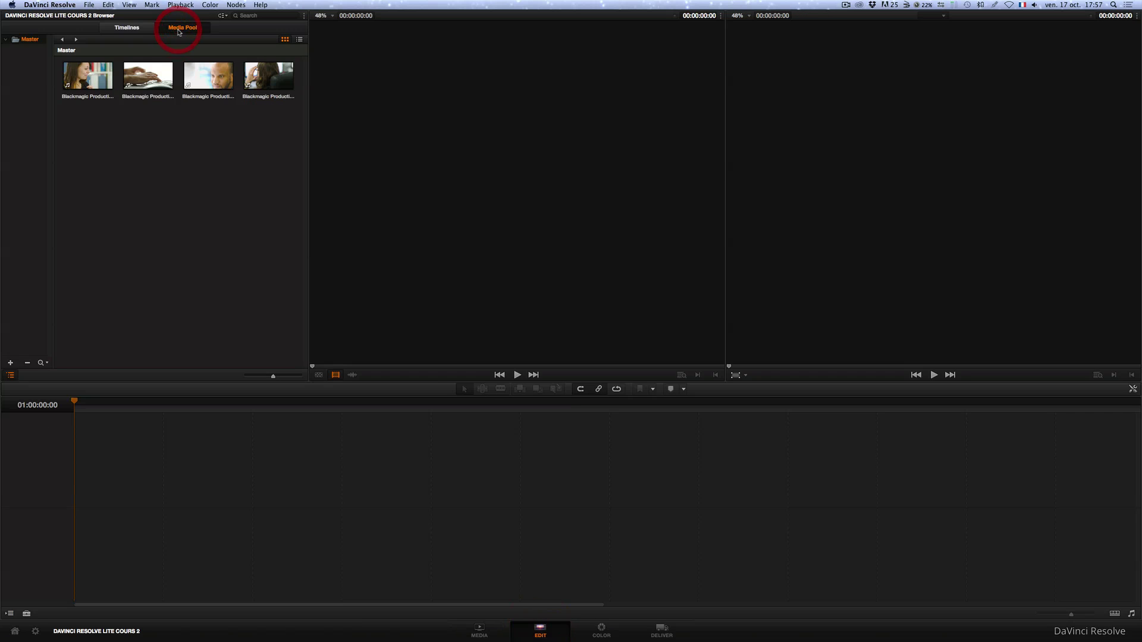
Create a timeline named Cours 2 with the Empty Timeline option off so it contains the media pool clips
click(127, 27)
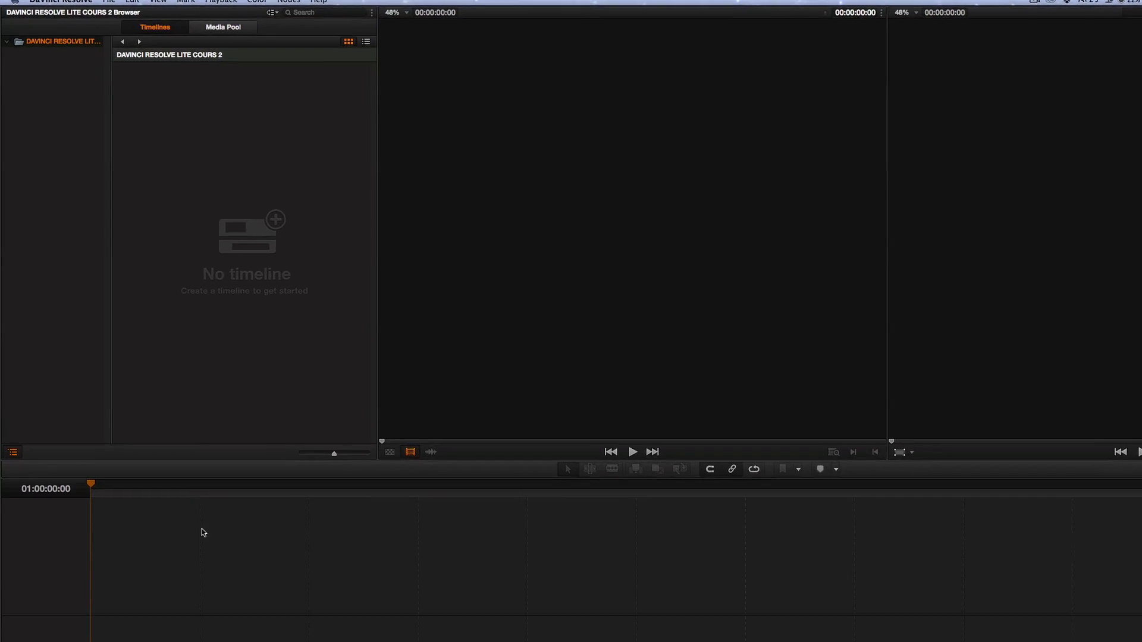
right_click(181, 156)
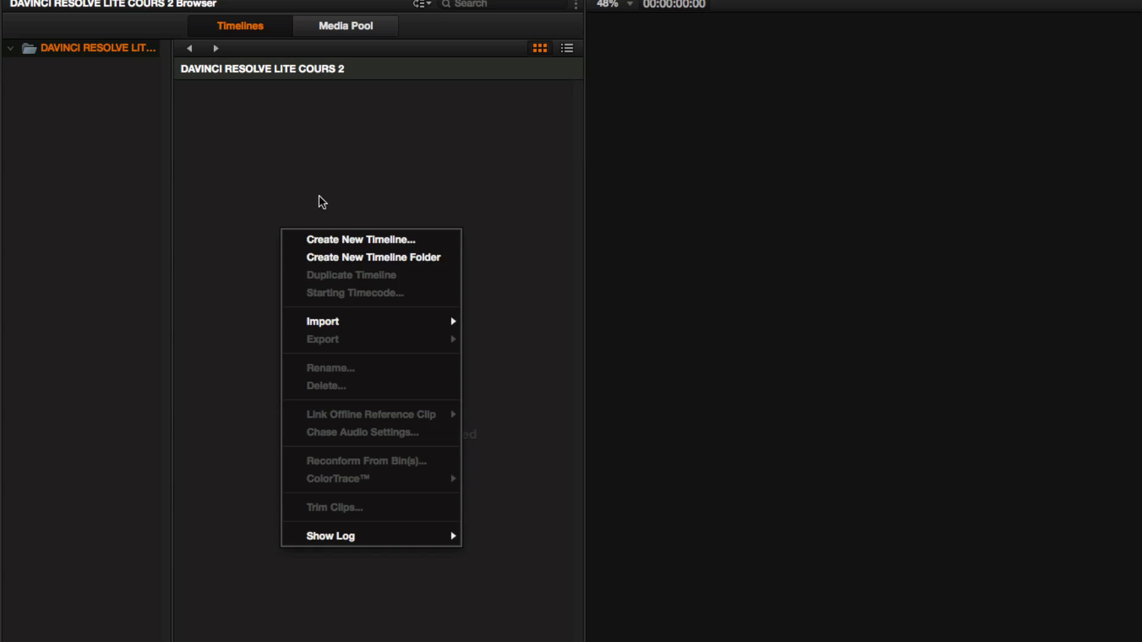
click(331, 239)
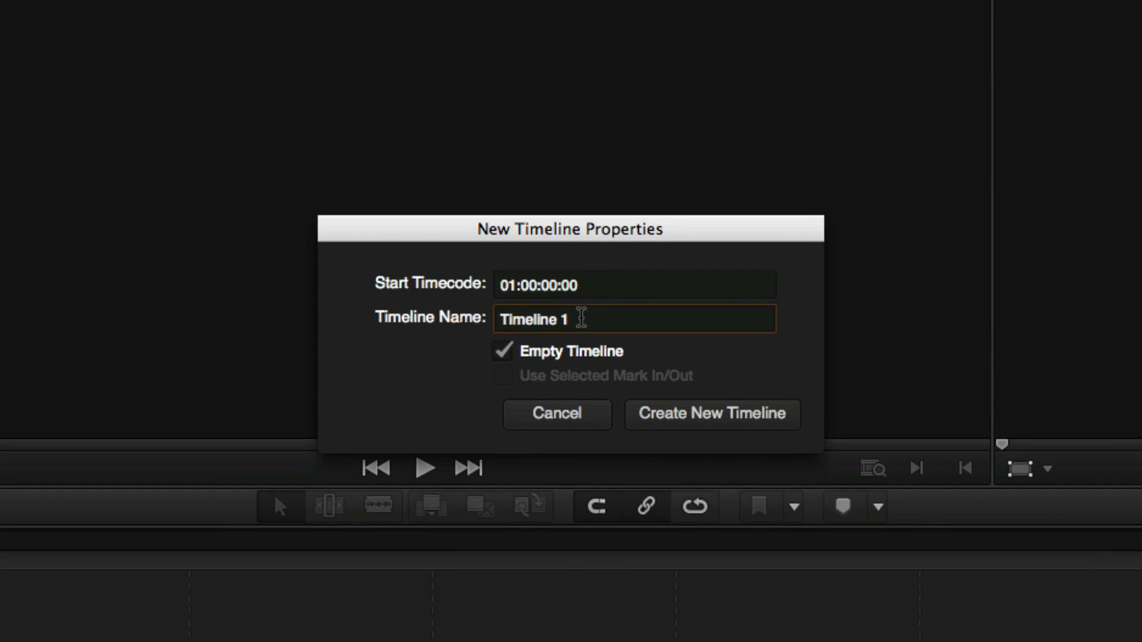
click(440, 315)
text(C)
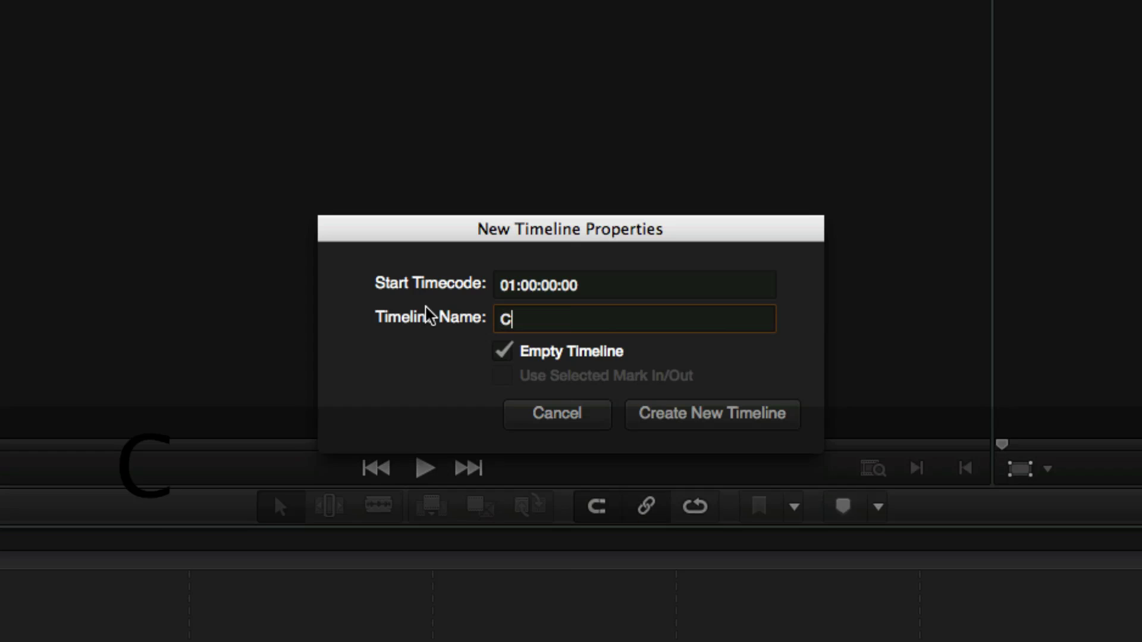
text(ours 2)
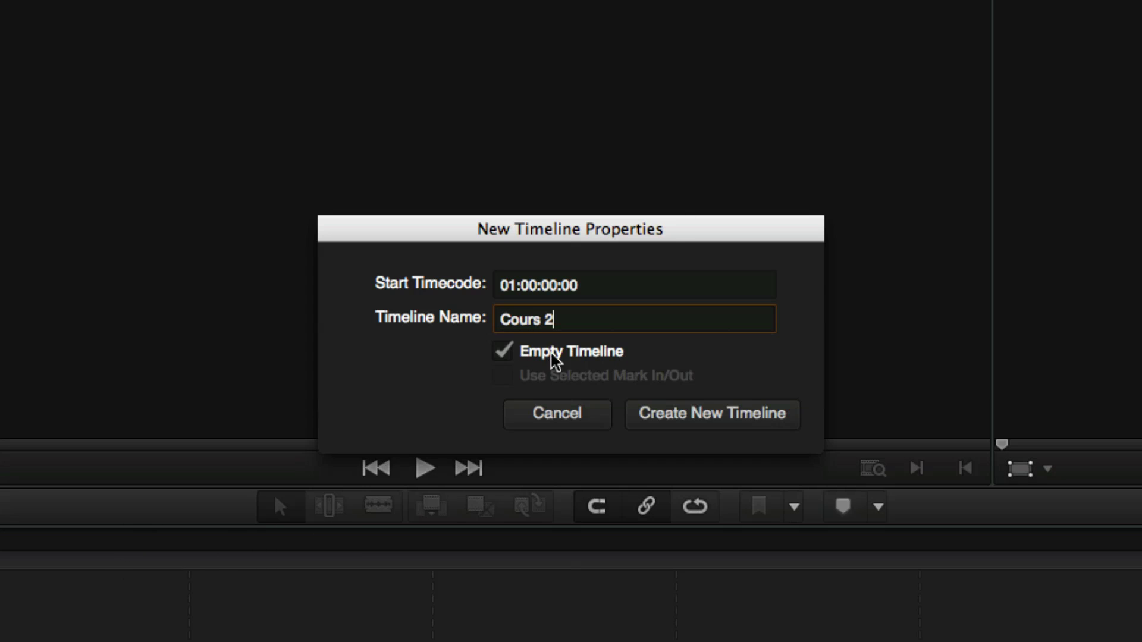
click(504, 352)
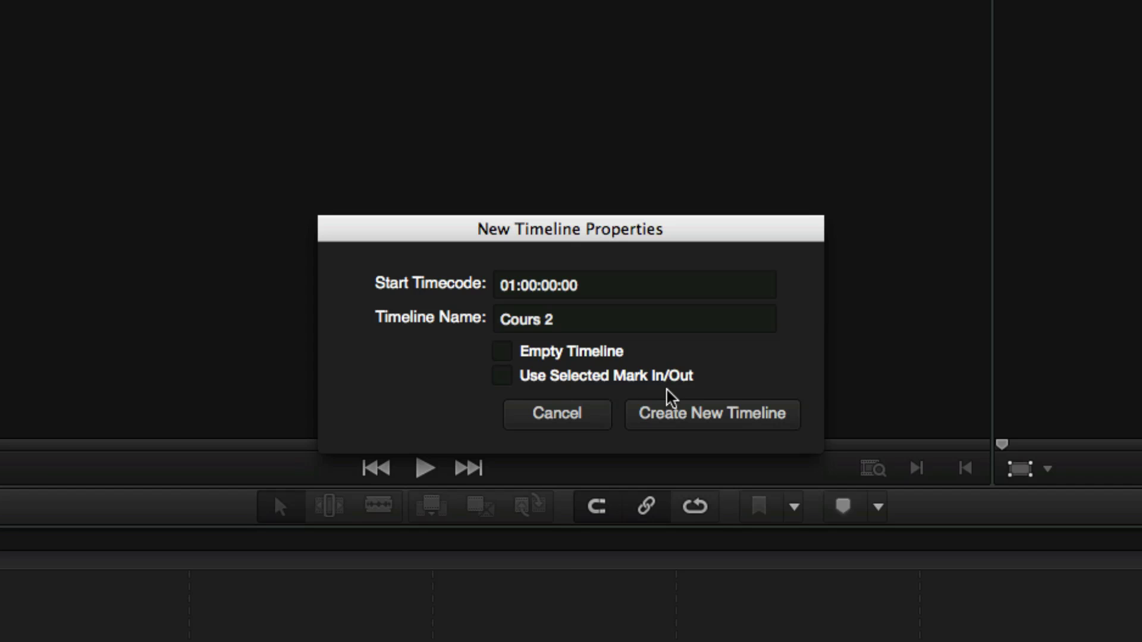
click(706, 418)
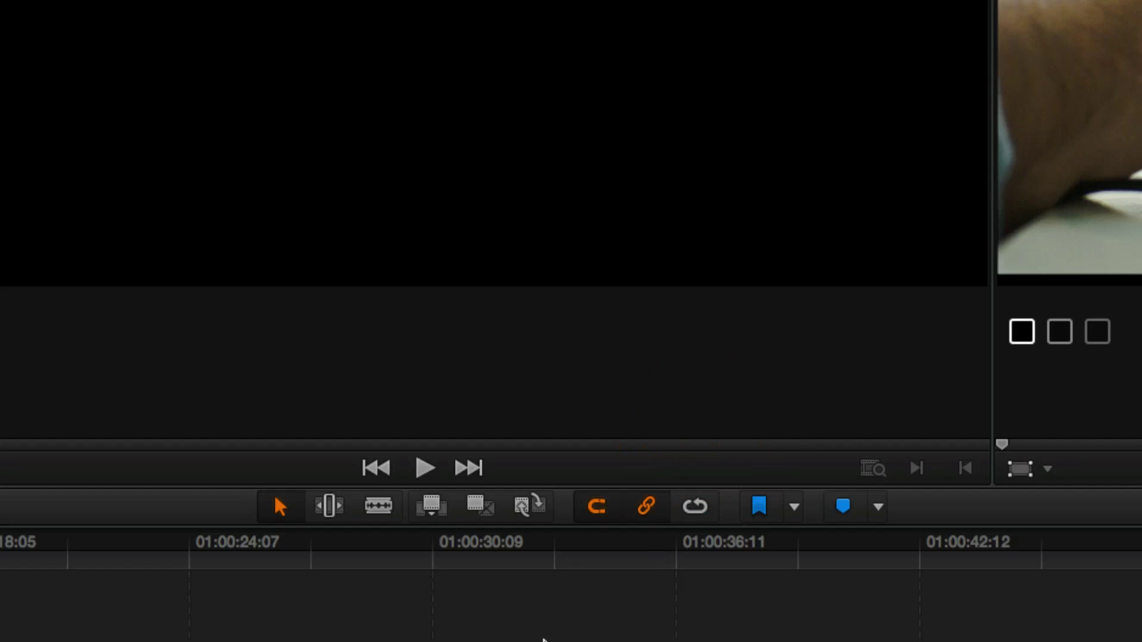
Fit the whole timeline in view and scrub through the clips to 01:00:48:01
click(544, 641)
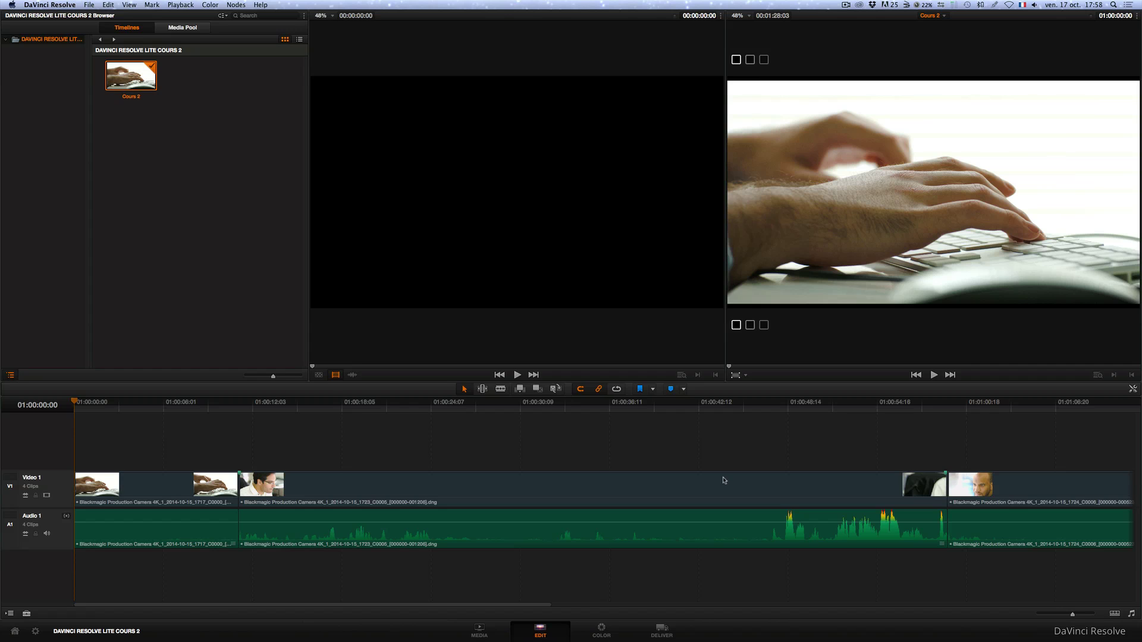
key(shift+z)
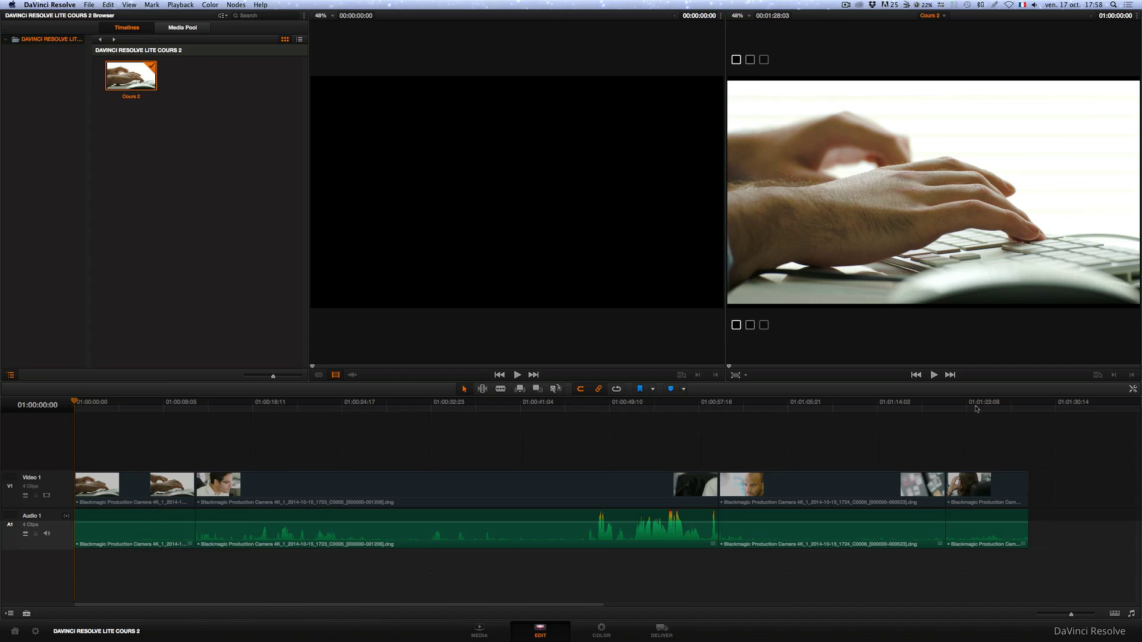
drag(976, 408, 591, 471)
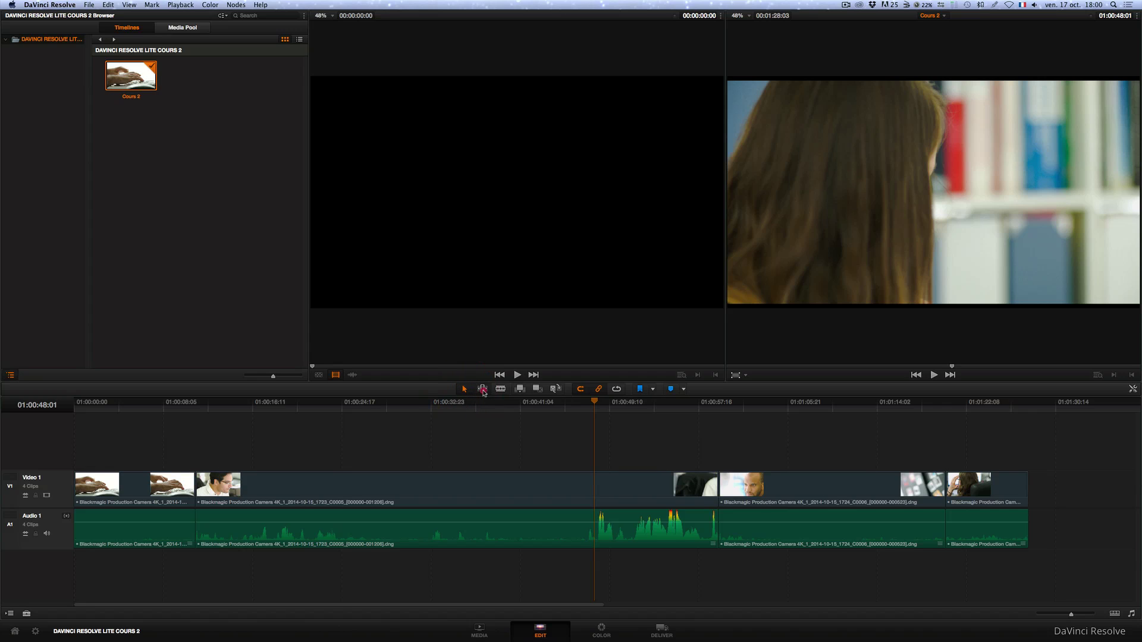
Try the trim mode, return to selection mode, cut about 3 seconds off the first clip's end and delete the gap
click(483, 389)
key(t)
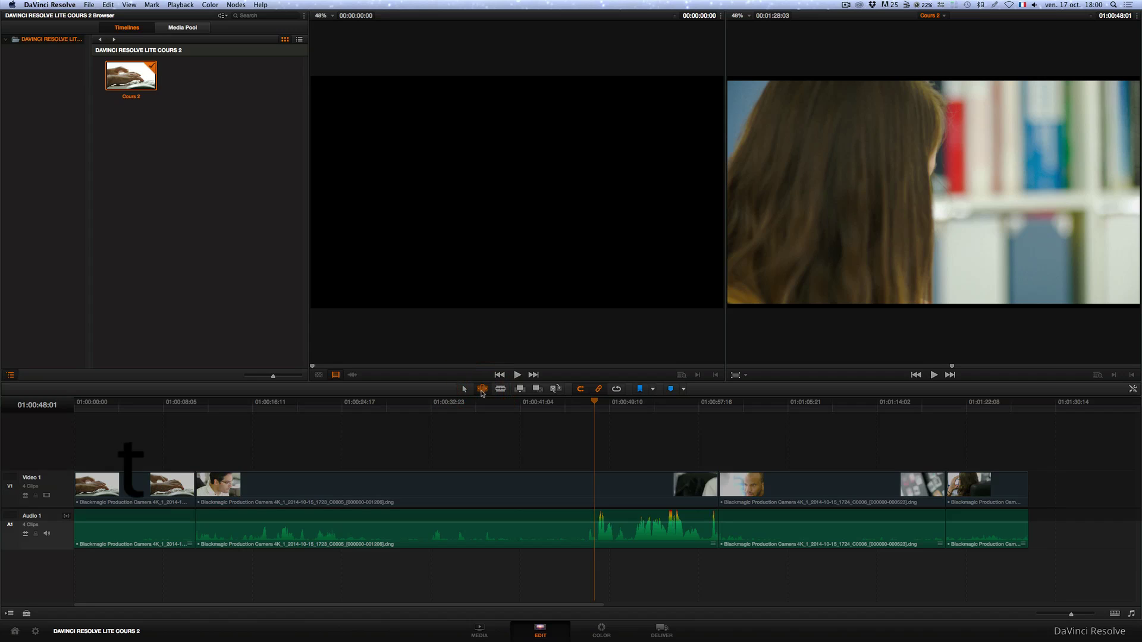
key(a)
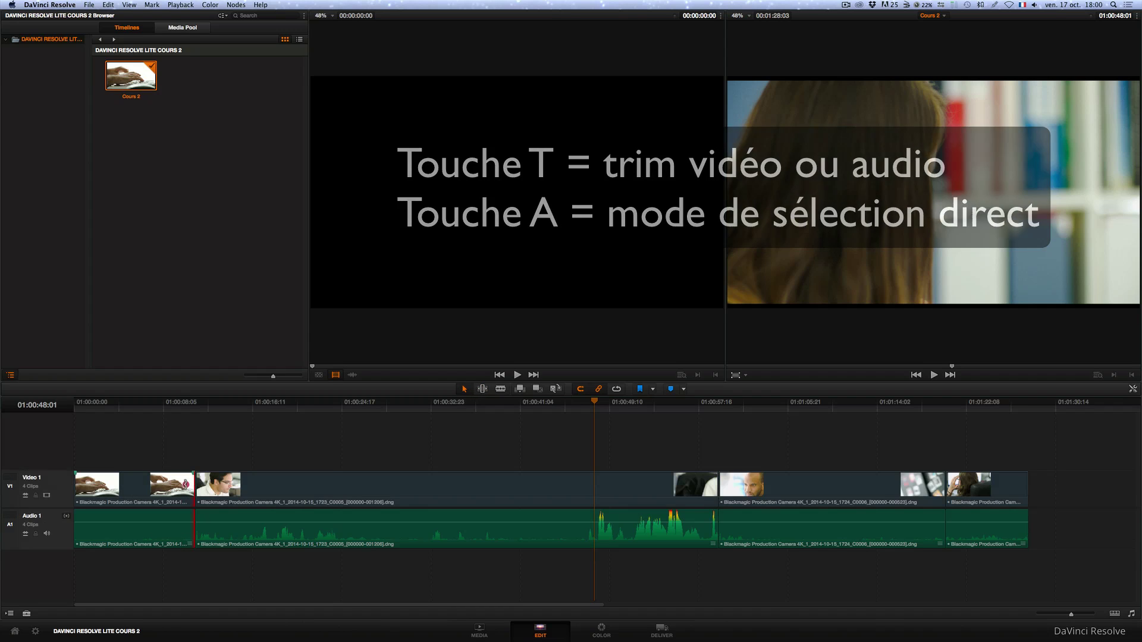
drag(194, 483, 162, 483)
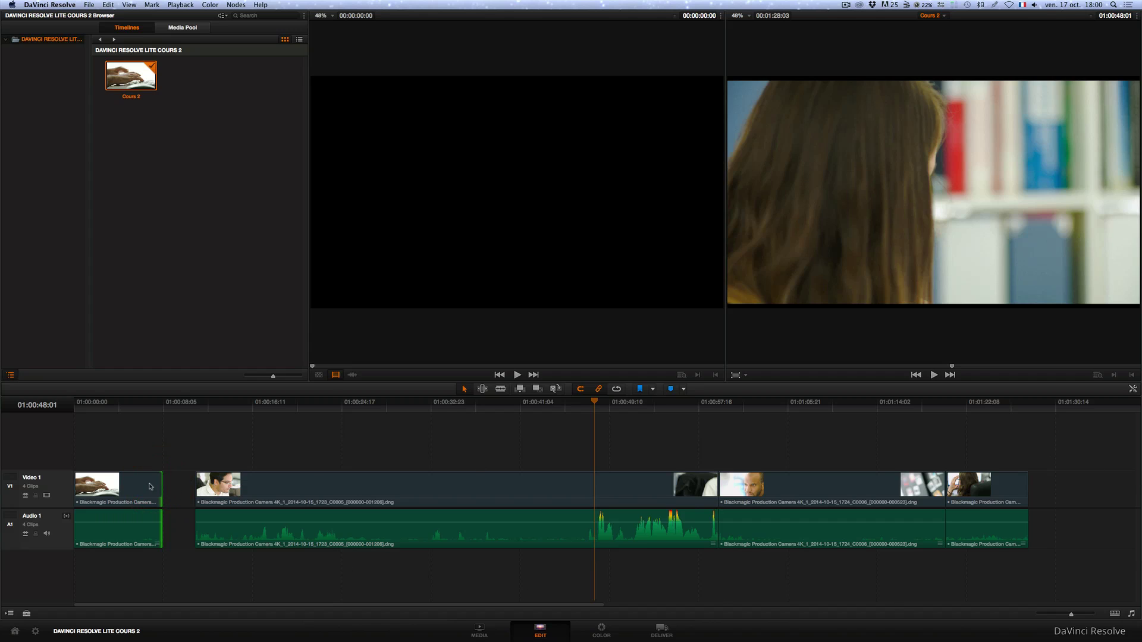
click(178, 492)
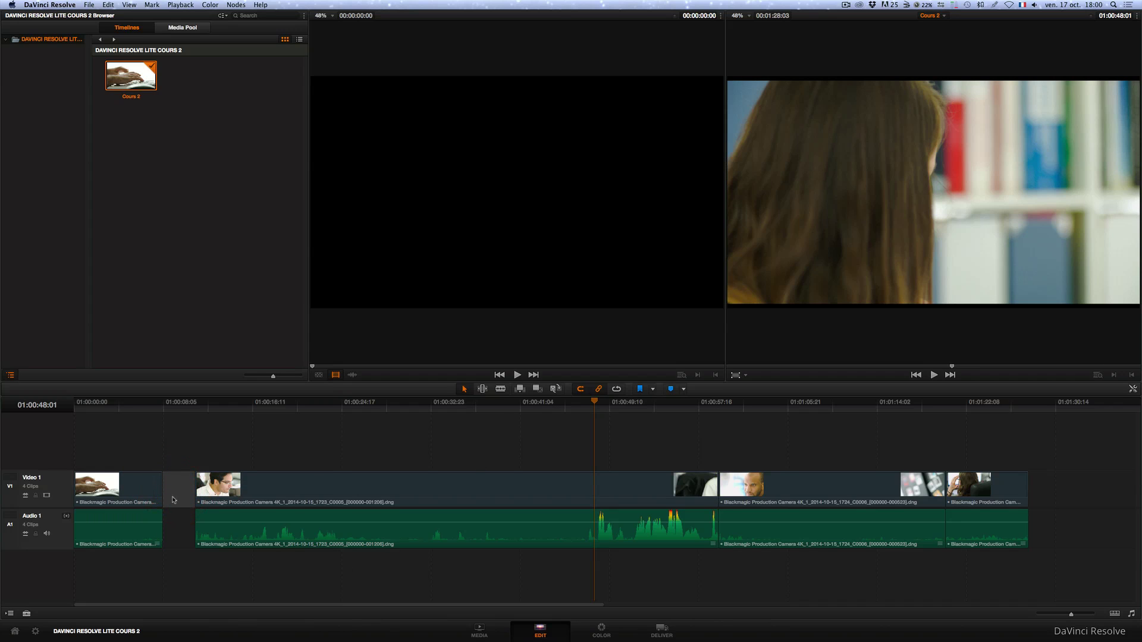
key(BackSpace)
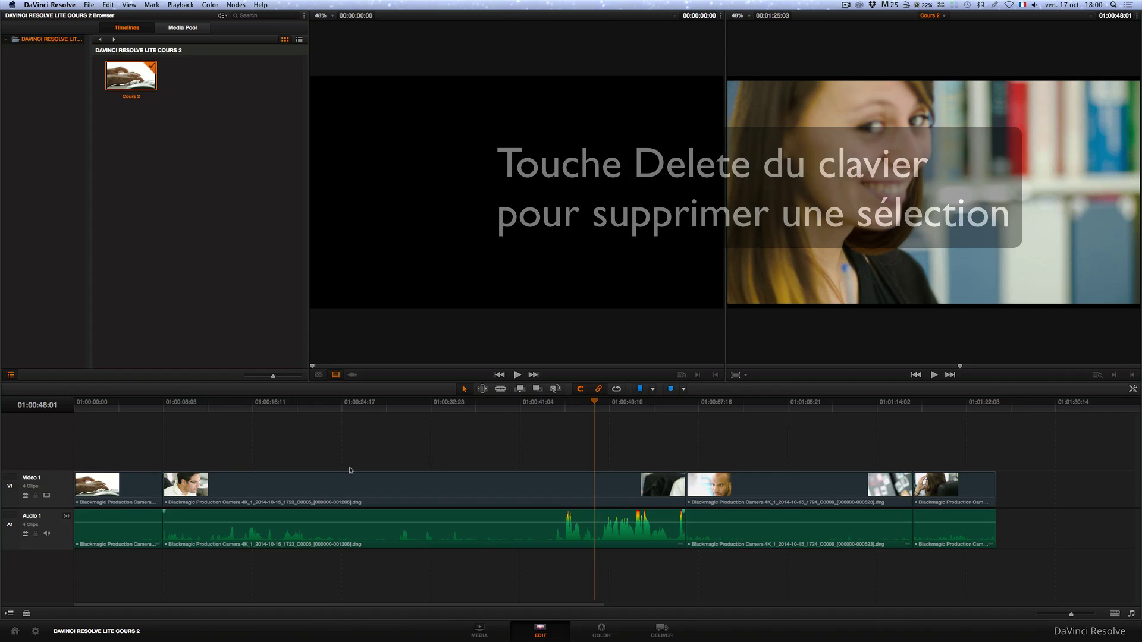
Shorten the second clip's start by about 6 seconds and delete the gap in front of it
click(167, 488)
drag(167, 487, 231, 489)
click(190, 494)
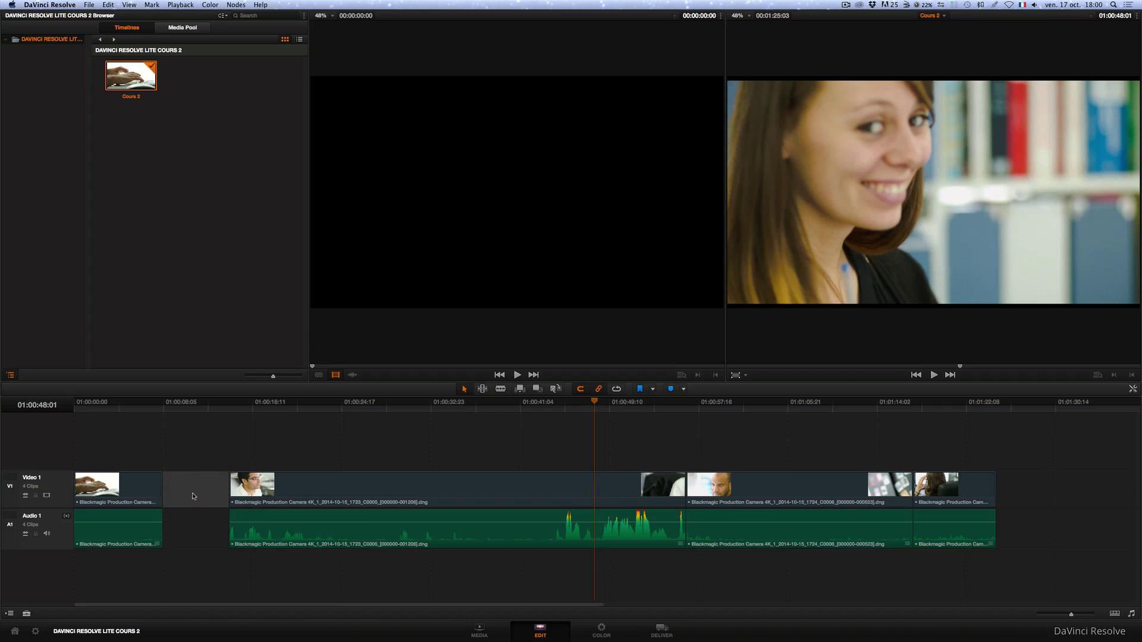
key(Delete)
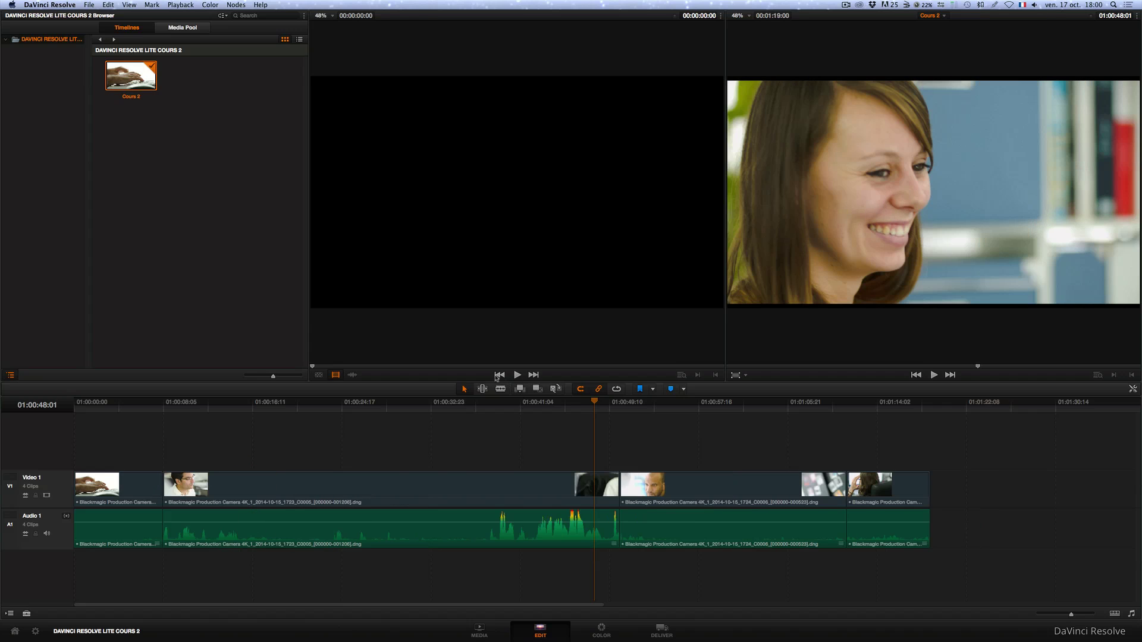
Ripple-trim the second clip in trim mode by about 4.7 seconds at its start and 34:10 at its end, then park the playhead at its start
click(483, 390)
drag(167, 492, 210, 496)
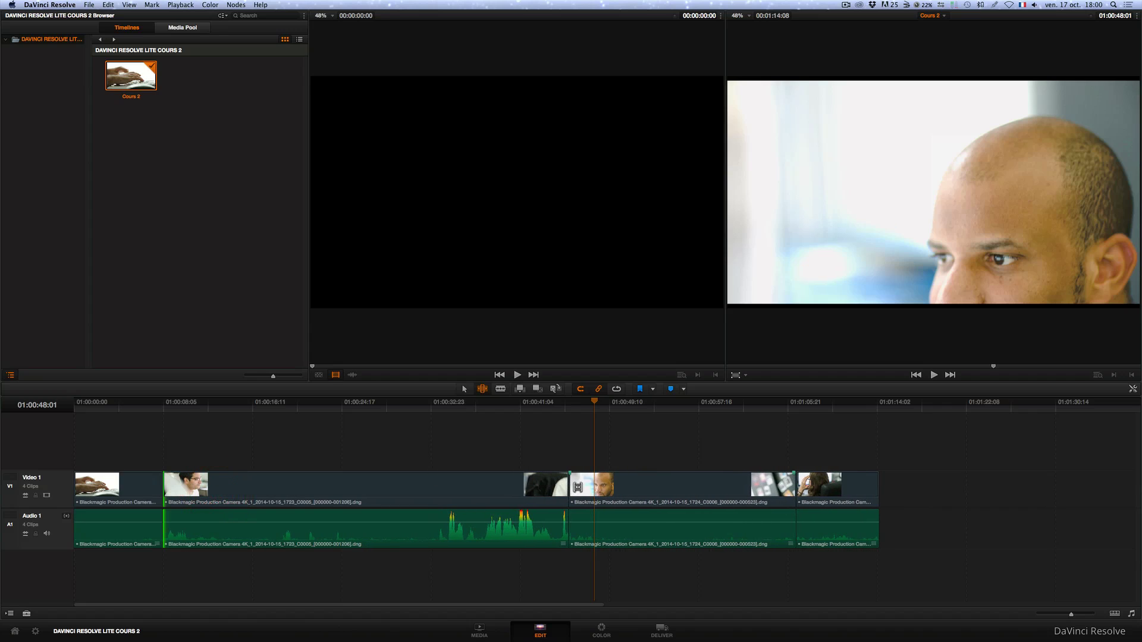
drag(567, 488, 193, 484)
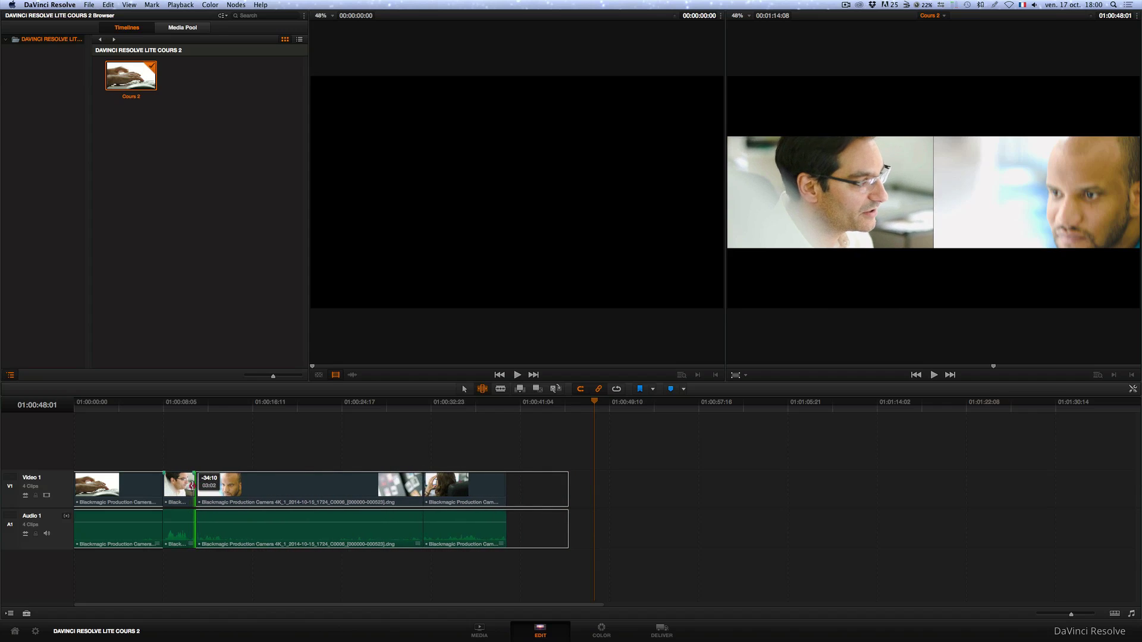
click(159, 409)
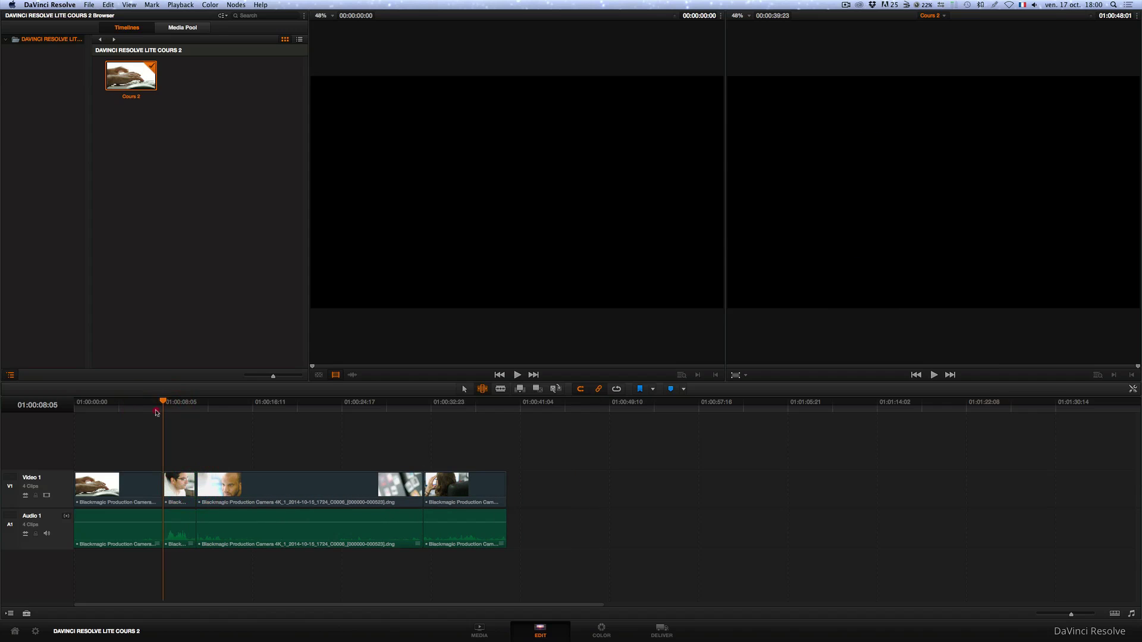
Play the start of the second clip, display the audio meters and return the playhead to 01:00:08:05
key(space)
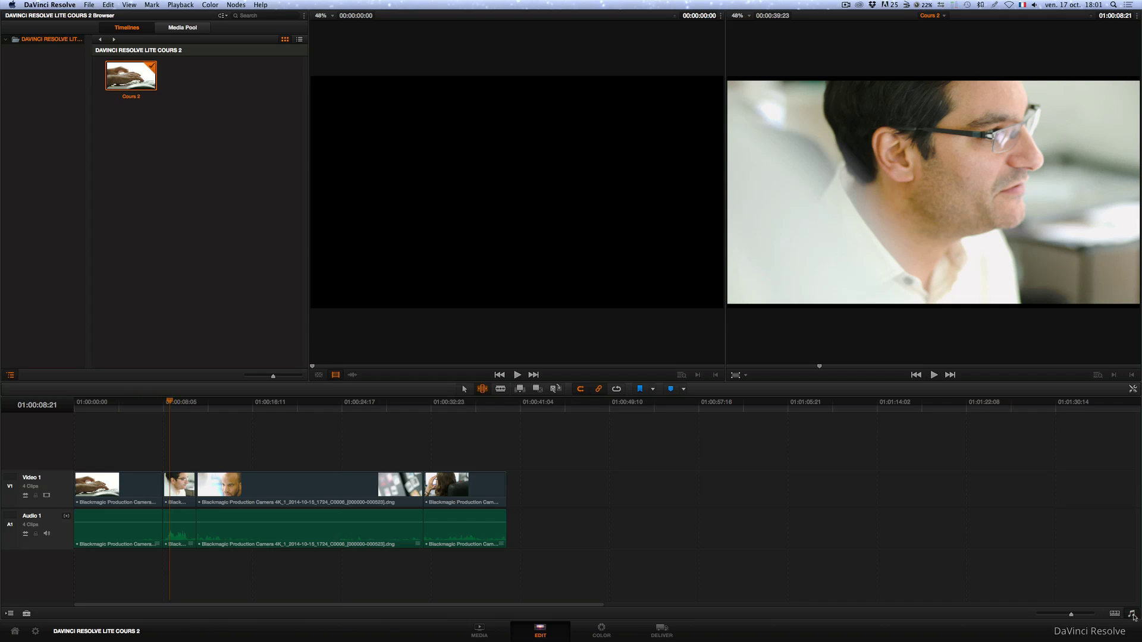
click(1134, 616)
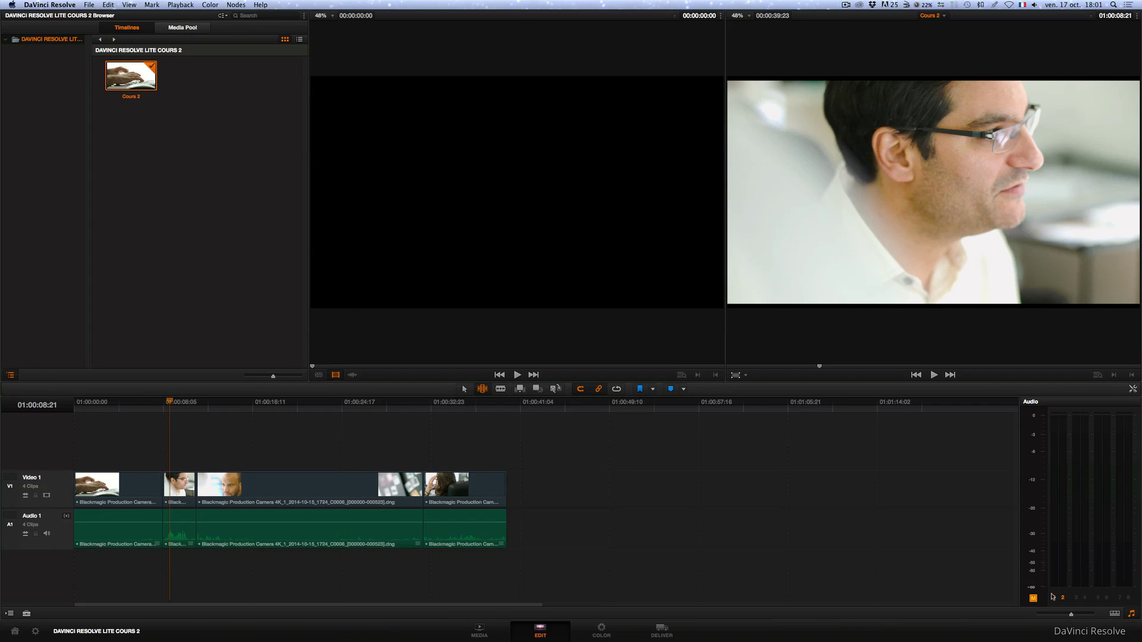
click(163, 405)
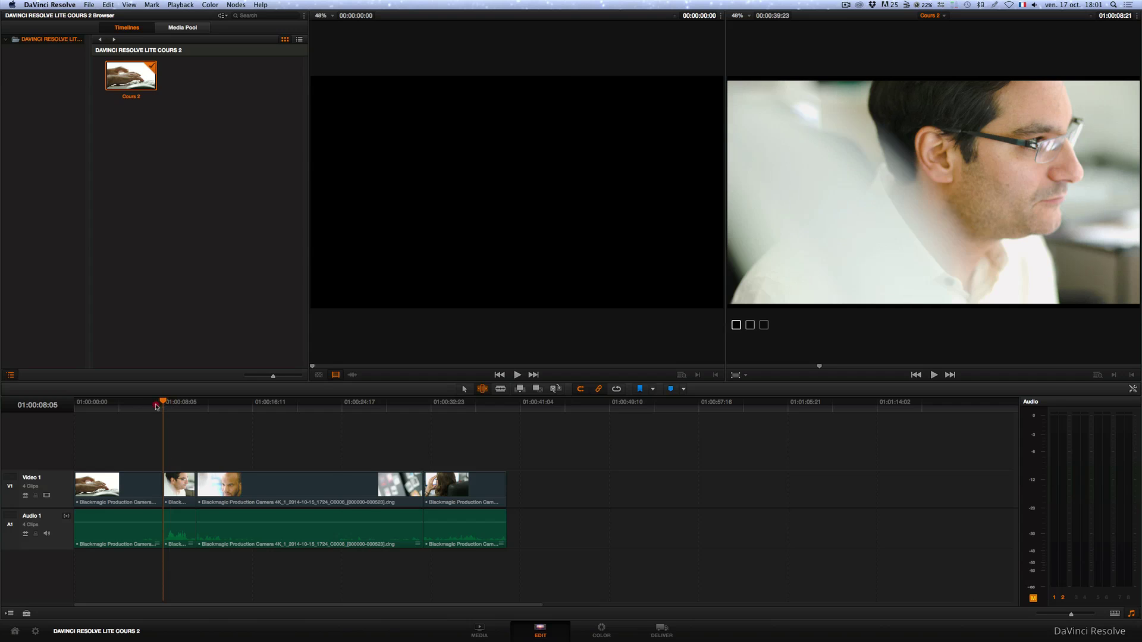
Ripple-trim the first and third clips to about 4 seconds and the fourth to about 4.6 seconds, and fit the timeline in view
drag(156, 407, 120, 411)
drag(80, 480, 245, 488)
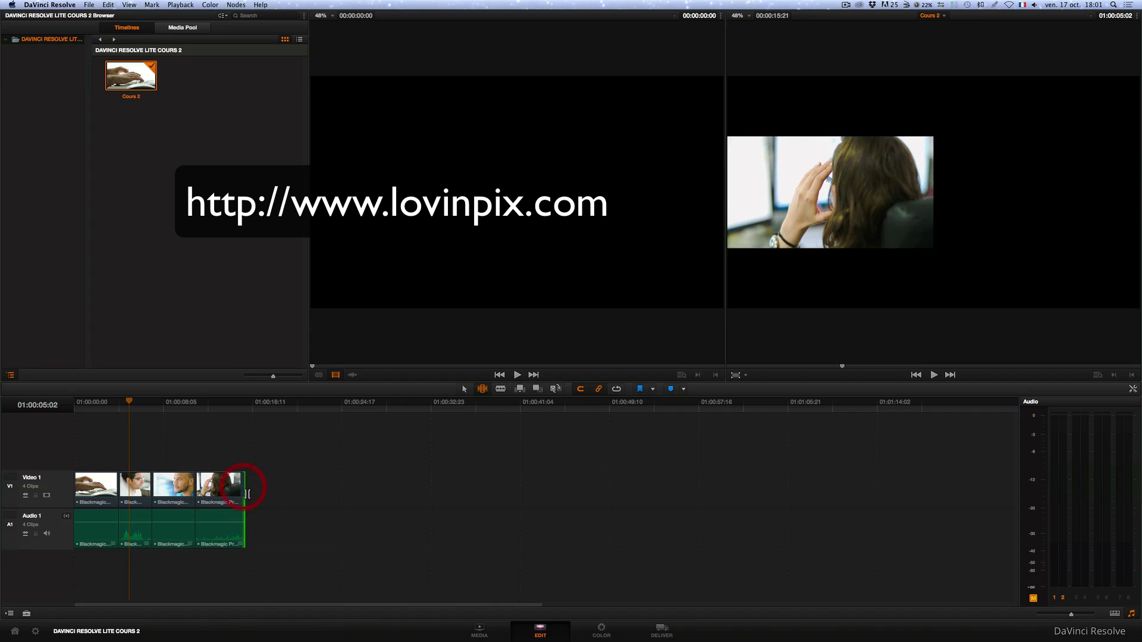
drag(222, 411, 140, 429)
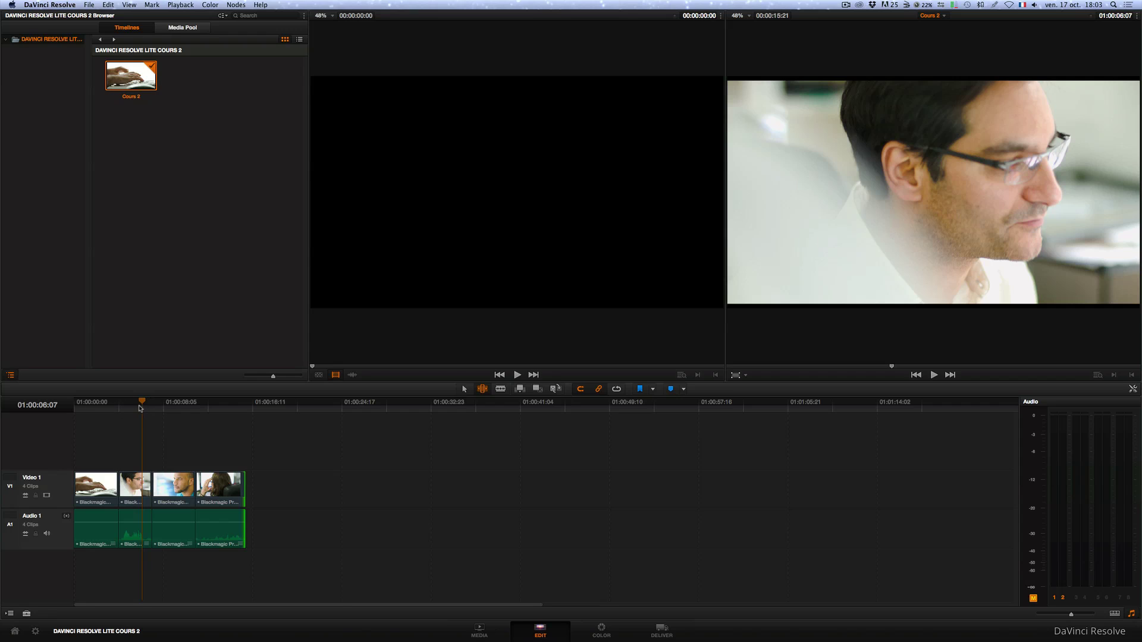
drag(140, 408, 208, 459)
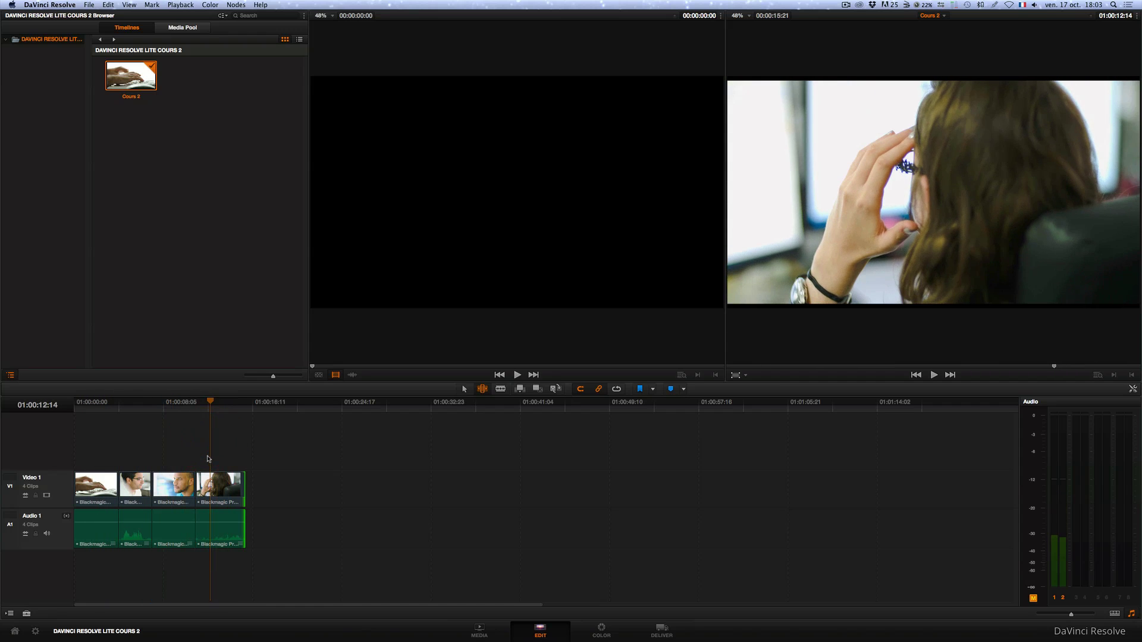
key(shift+z)
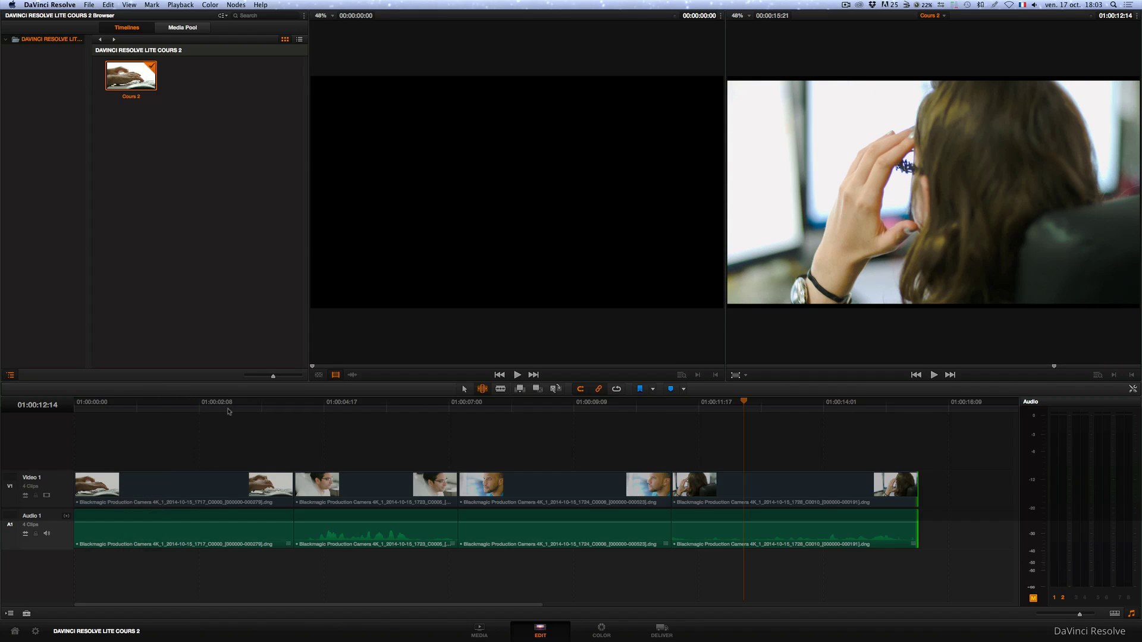
Park the playhead at 01:00:02:09 and, in selection mode, extend the first clip's end about 4 frames over the second clip
drag(228, 409, 200, 454)
click(465, 390)
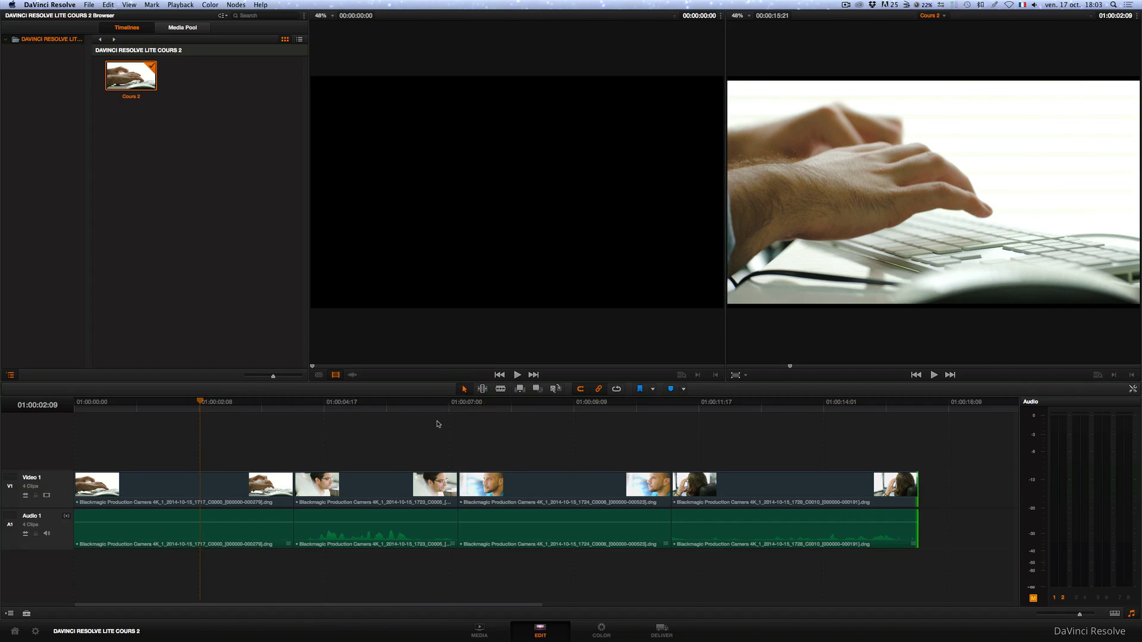
mouse_move(294, 488)
mouse_down()
mouse_move(256, 487)
mouse_move(302, 487)
mouse_up()
Shorten only the first clip's audio by about 1 second at its end, leaving its video untouched
click(297, 522)
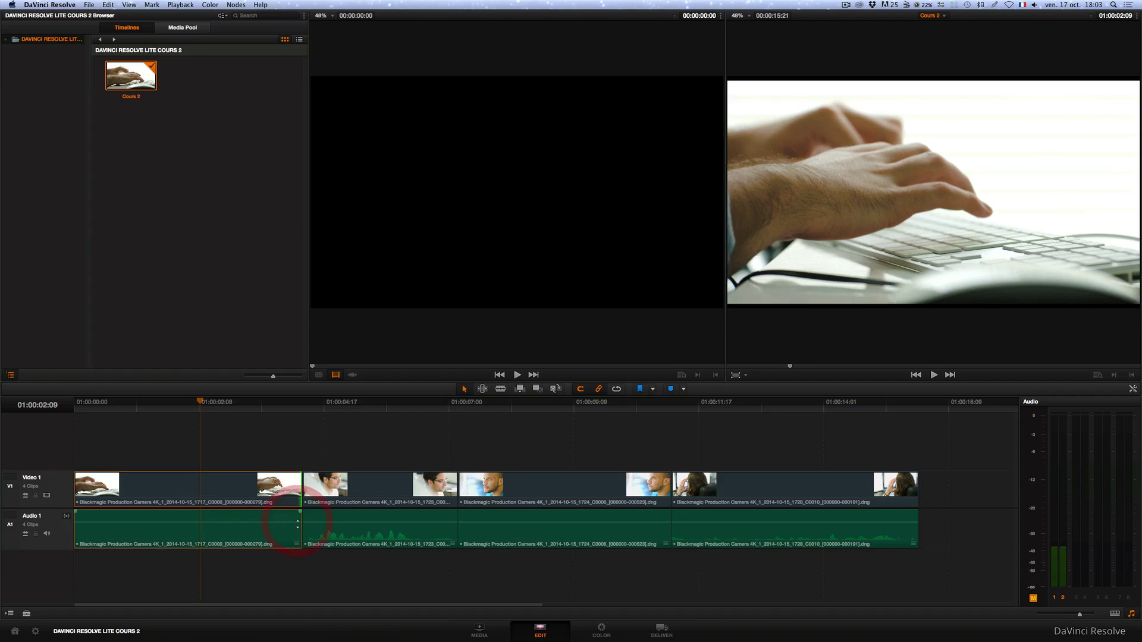
click(298, 523)
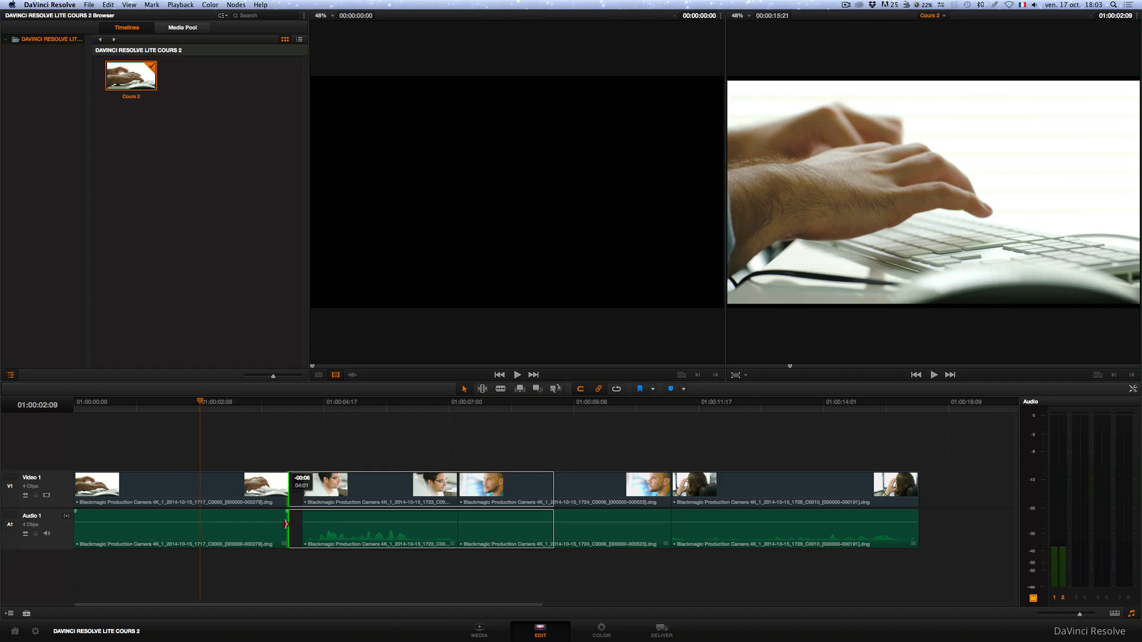
click(295, 523)
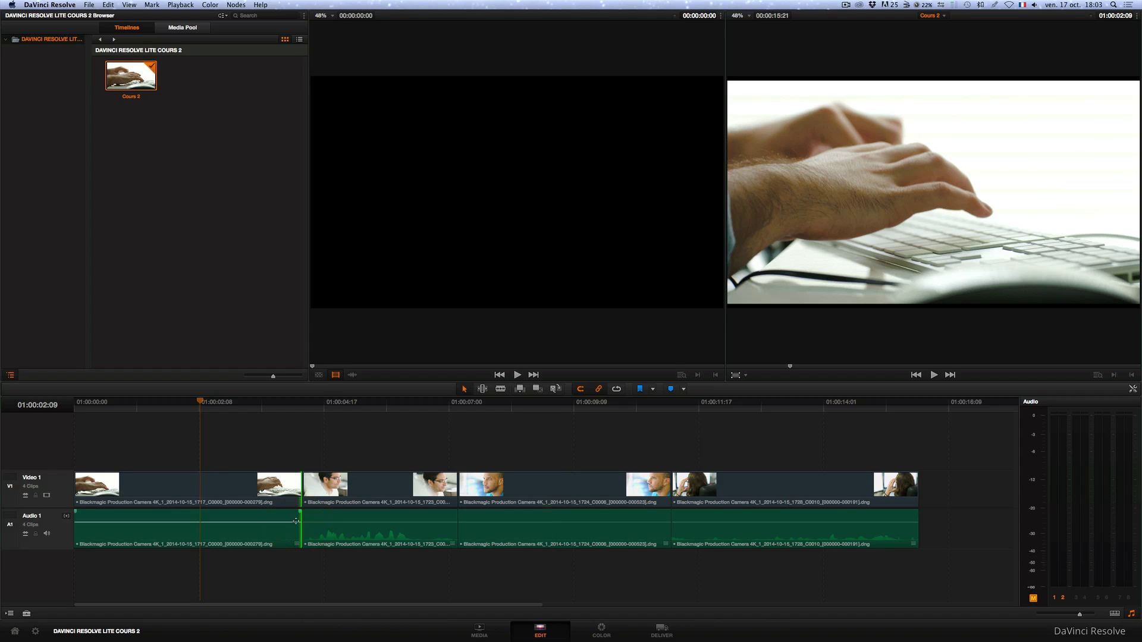
drag(296, 521, 245, 517)
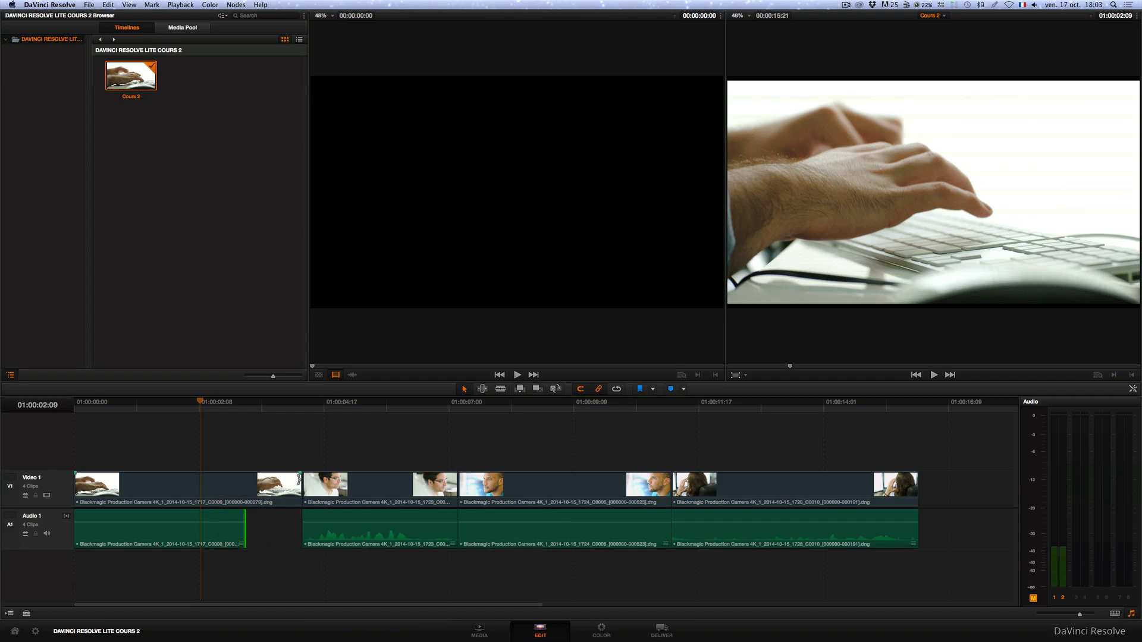
Trim only the first clip's video end back to the playhead at 01:00:02:09 and delete the gap behind it
drag(300, 486, 196, 486)
click(249, 489)
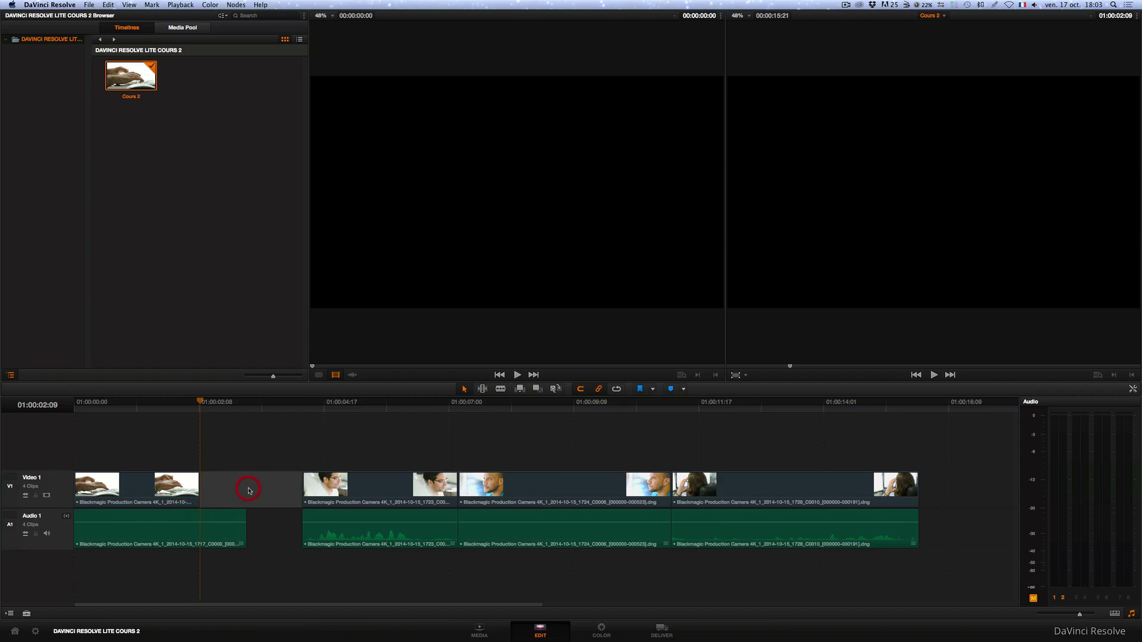
key(Delete)
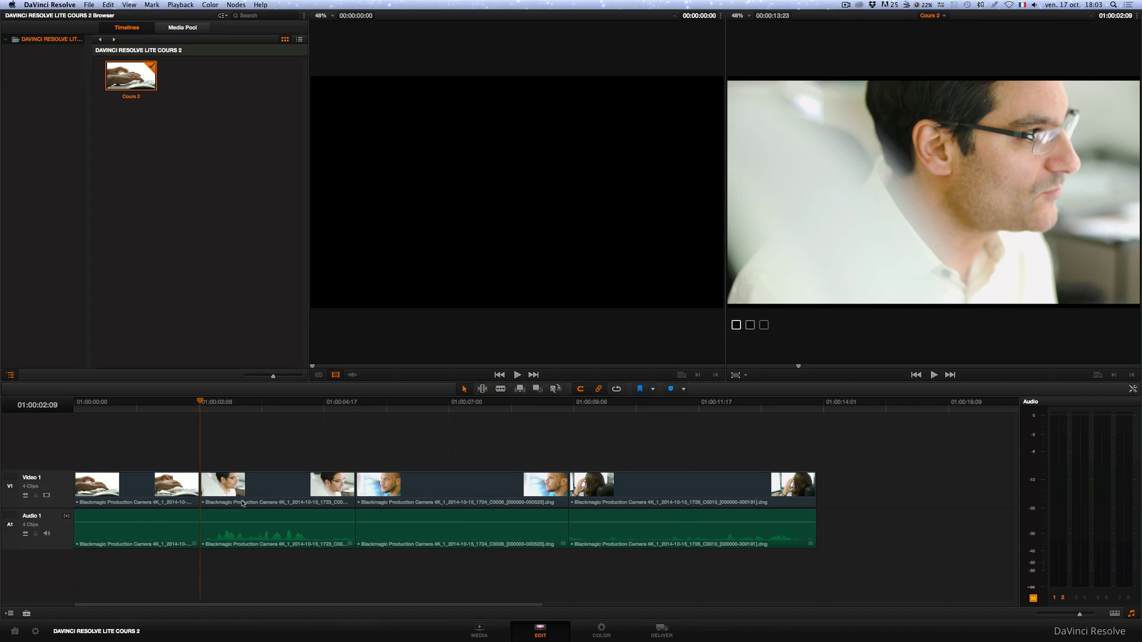
In trim mode, slip the third clip's footage and ripple-extend the second clip's end by 1 frame
drag(256, 408, 293, 416)
click(482, 389)
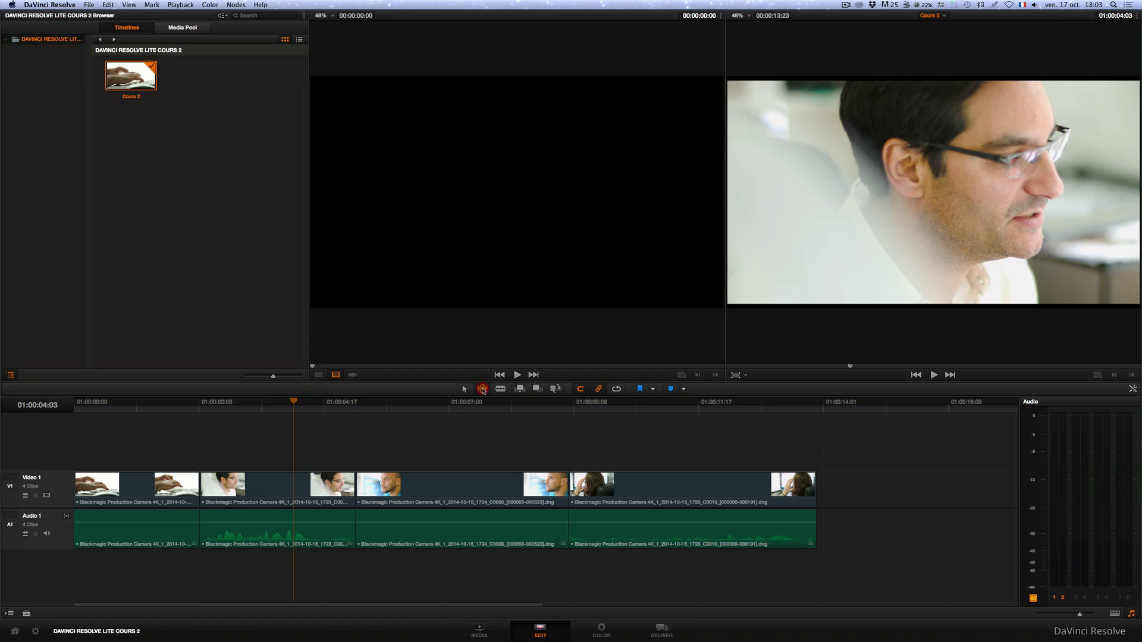
click(447, 484)
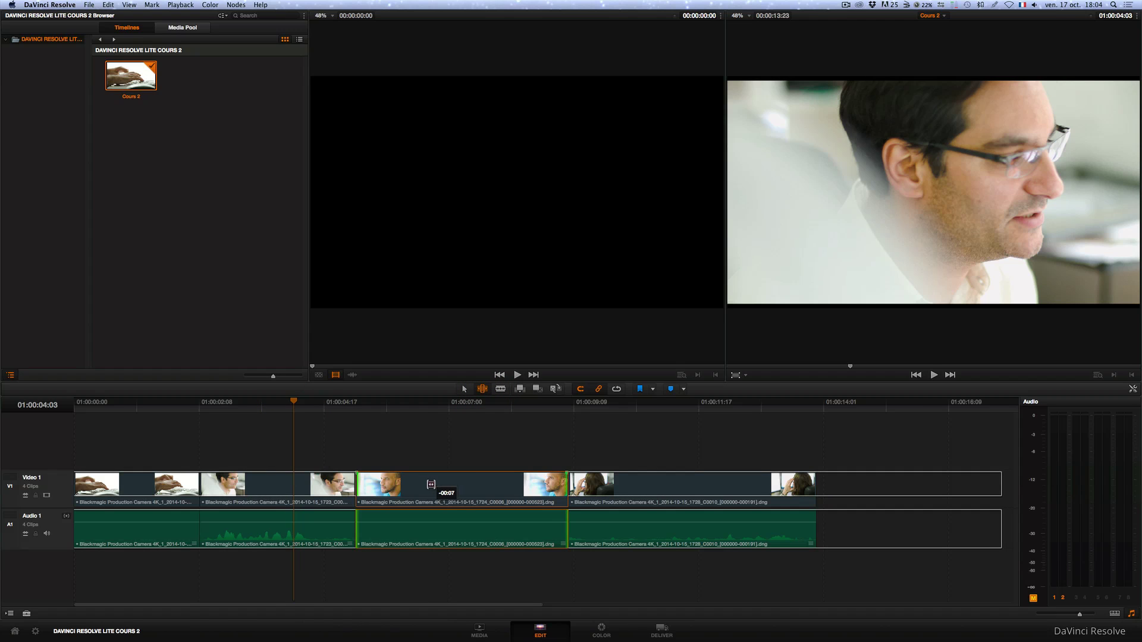
drag(424, 484, 447, 467)
click(356, 443)
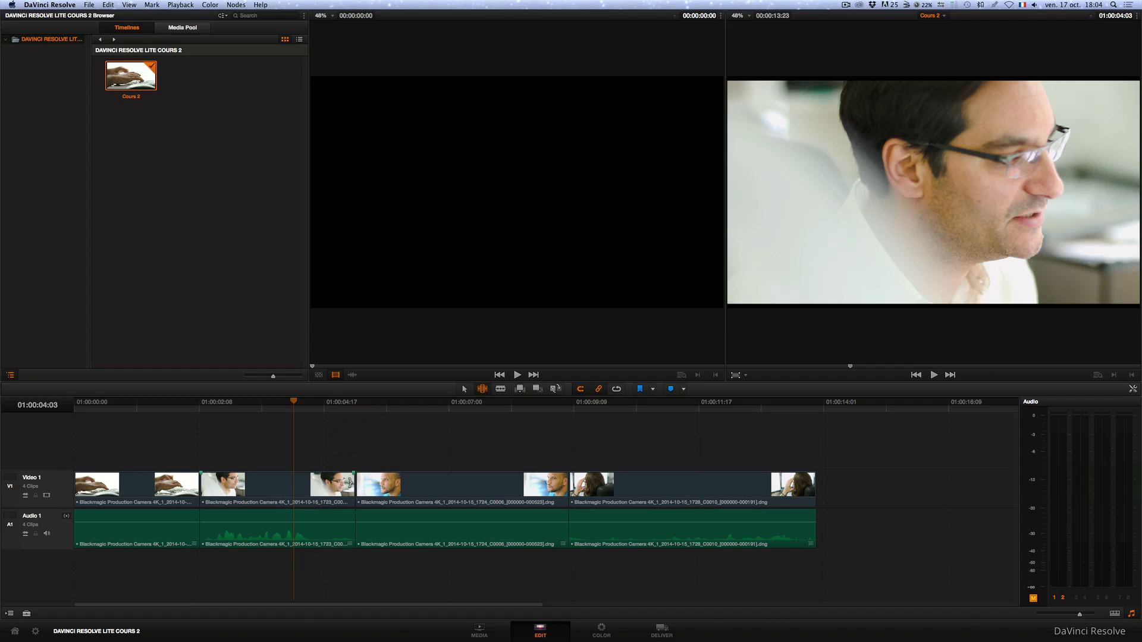
mouse_move(355, 483)
mouse_down()
mouse_move(343, 483)
mouse_move(355, 483)
mouse_up()
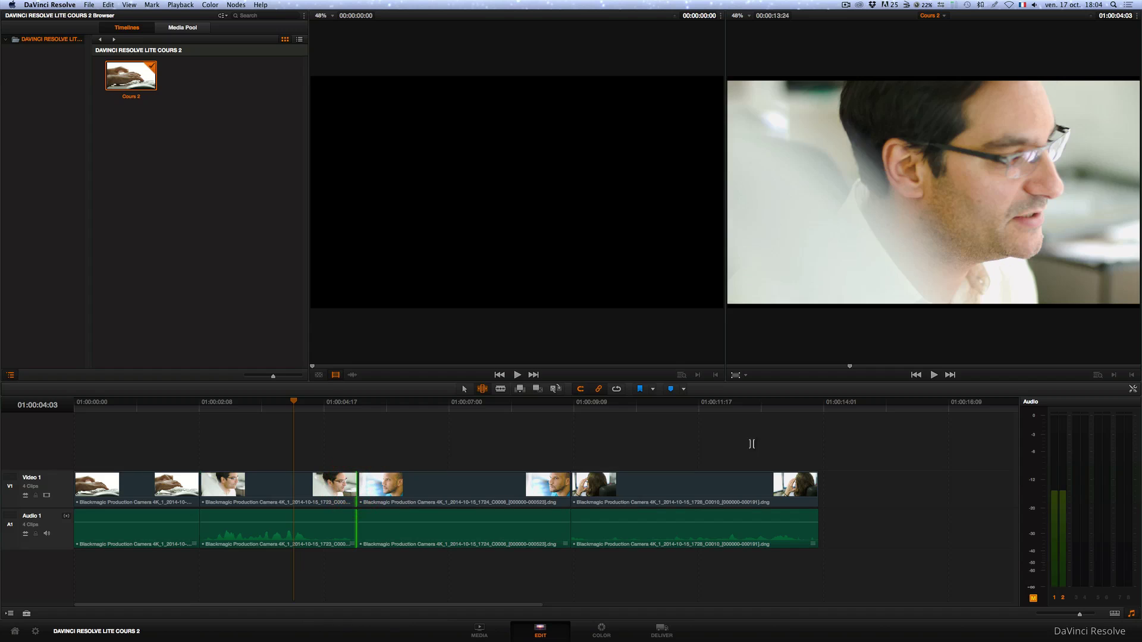
click(358, 444)
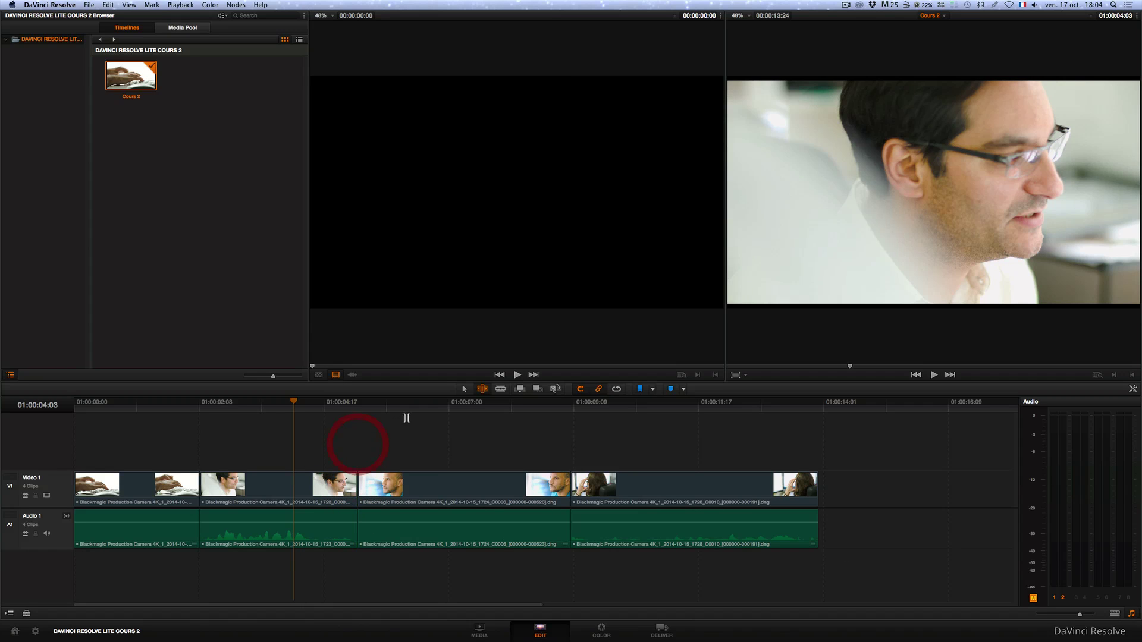
Select the edit point between the second and third clips and cycle through its trim types, ending on roll
click(440, 410)
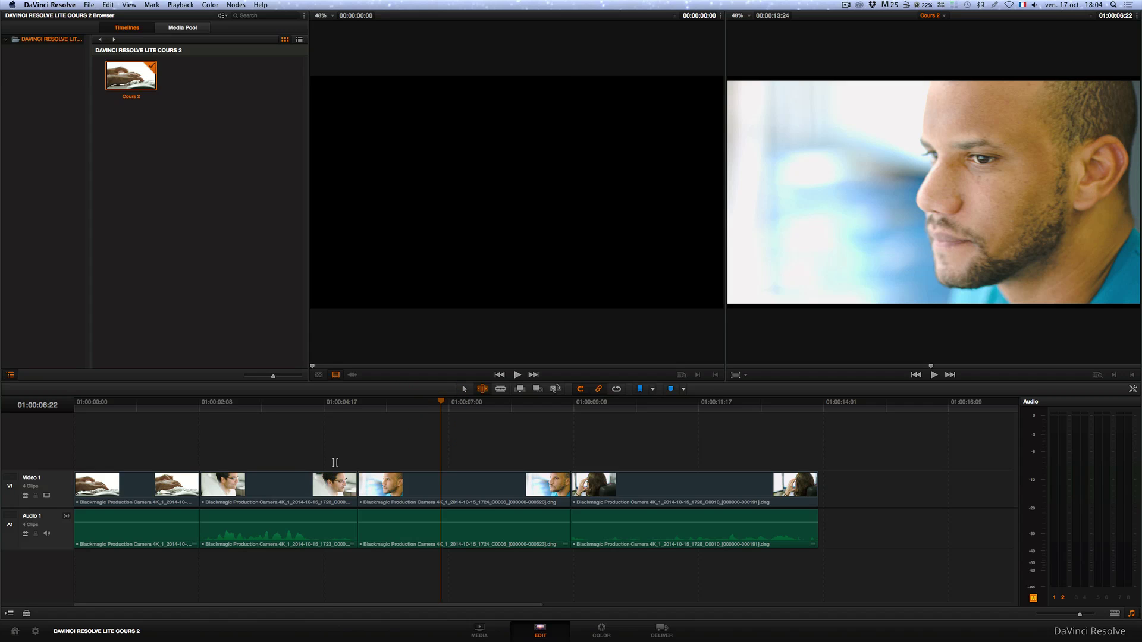
key(v)
key(v)
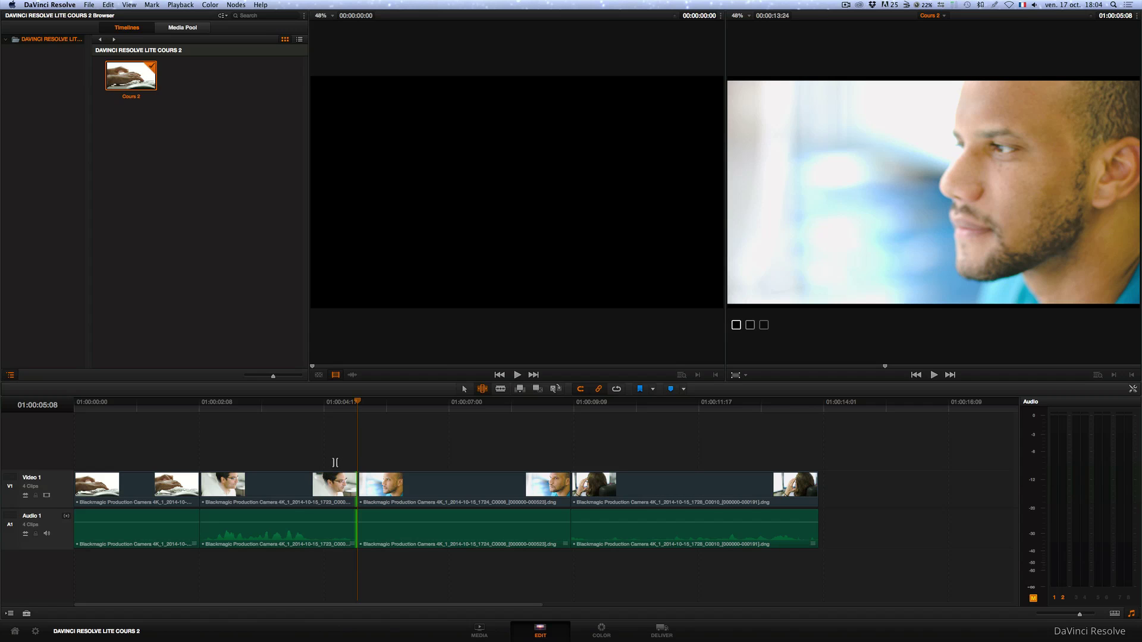
key(u)
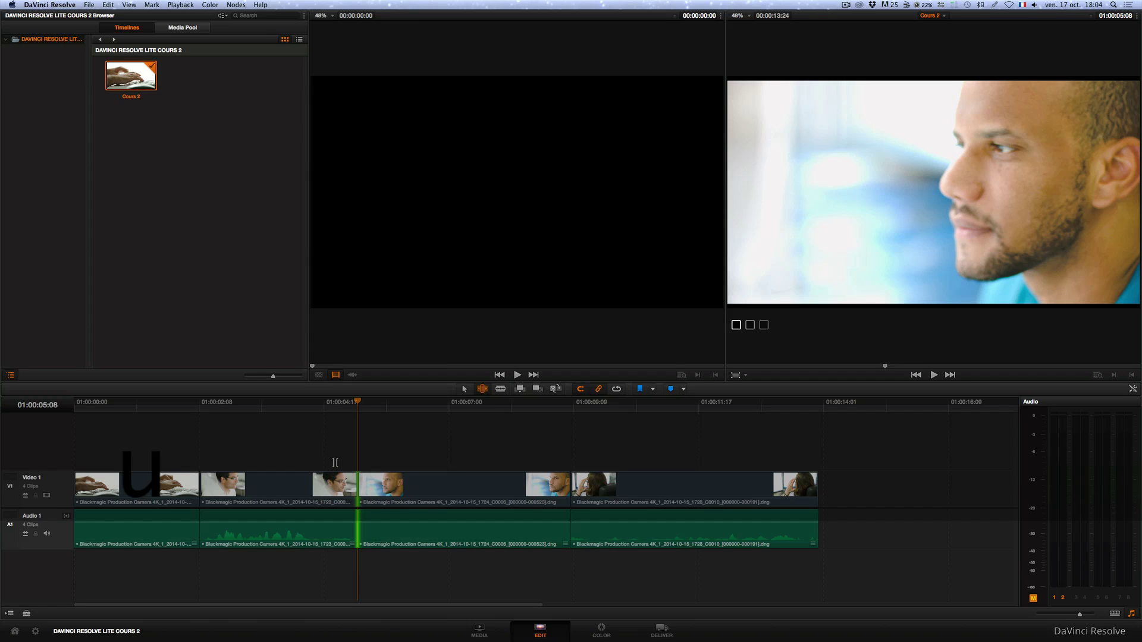
key(u)
key(u)
key(u)
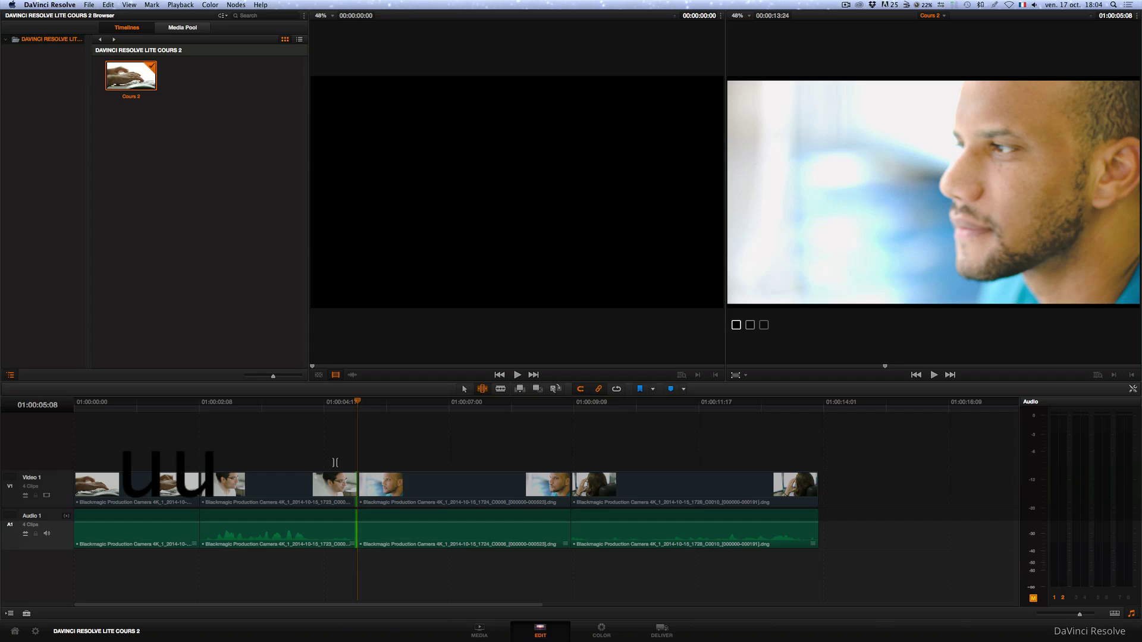
key(u)
key(u)
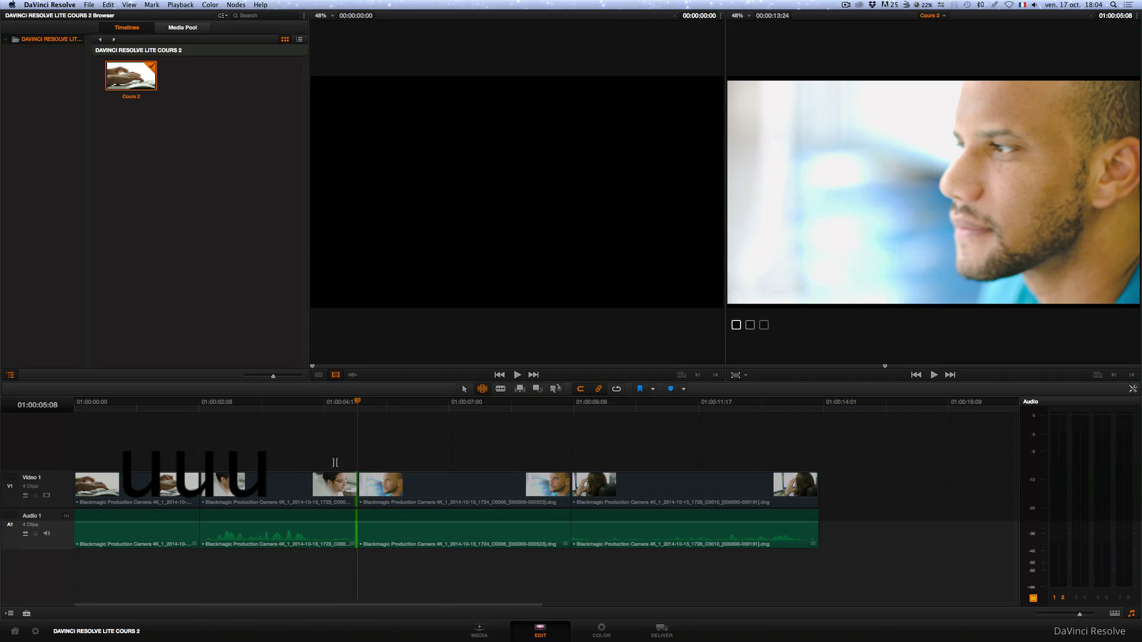
key(u)
key(u)
key(u)
key(u)
key(u)
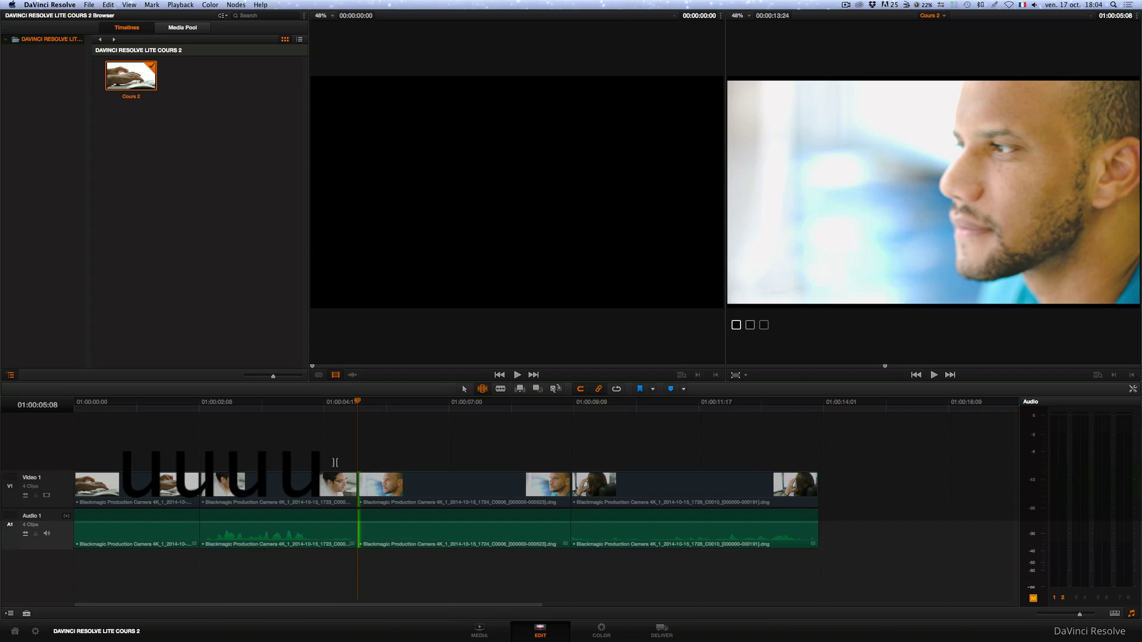
key(u)
key(u)
key(u)
key(u)
key(u)
key(u)
key(u)
key(u)
key(u)
key(u)
key(u)
key(u)
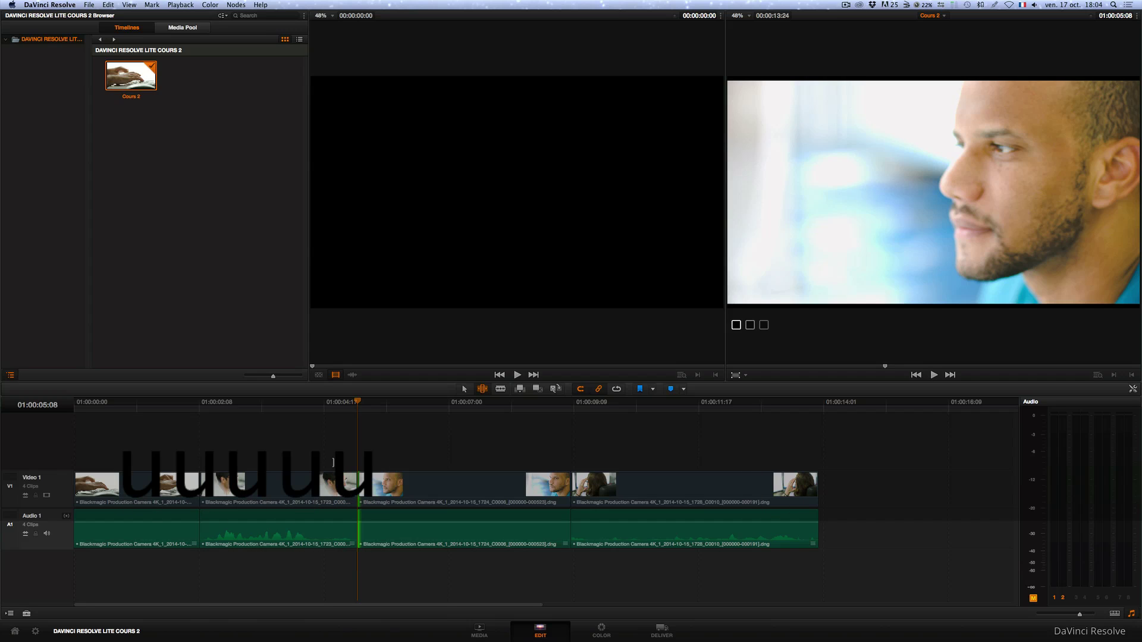
key(u)
key(u)
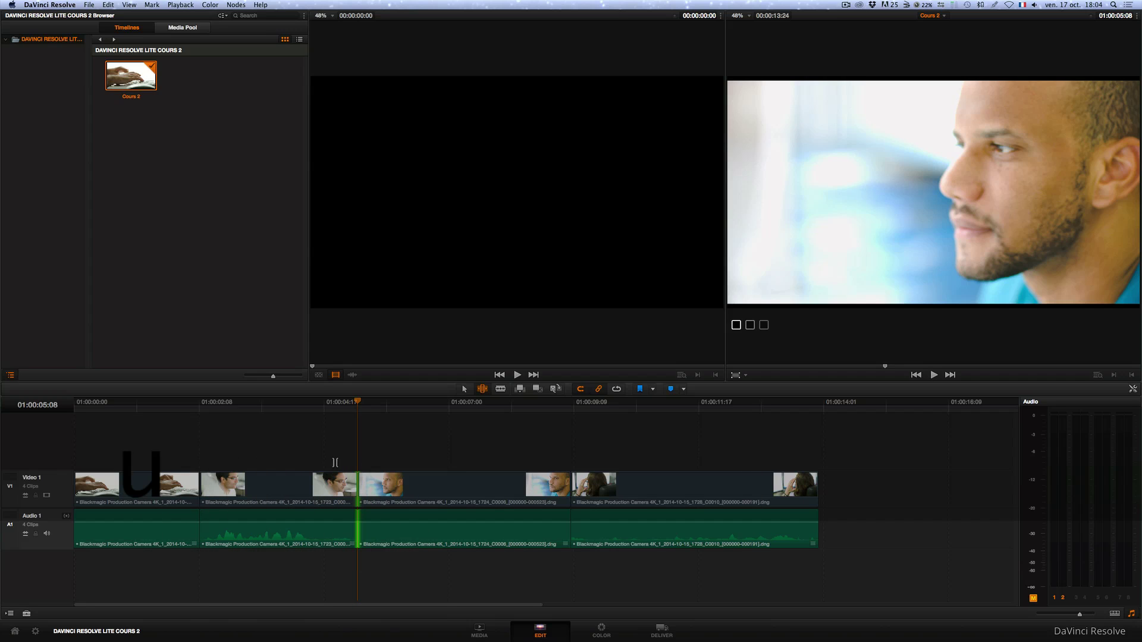
Roll the edit between the second and third clips about 9 frames earlier and back about 12 frames later, frame by frame
key(comma)
key(comma)
key(comma)
key(comma)
key(comma)
key(comma)
key(comma)
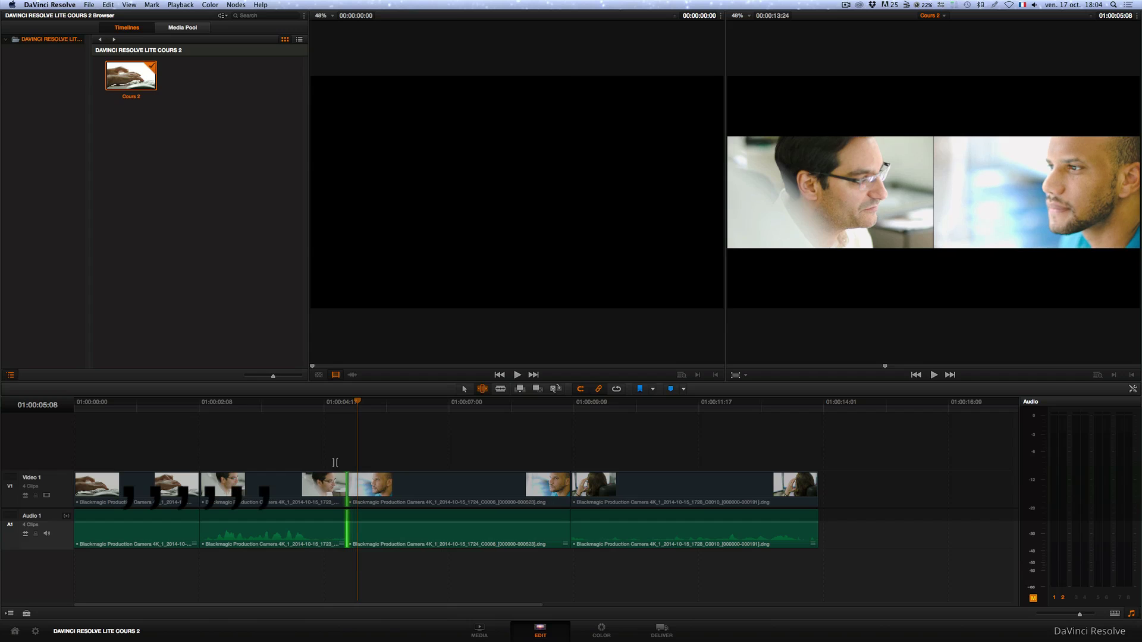
key(comma)
key(comma)
key(comma)
key(comma)
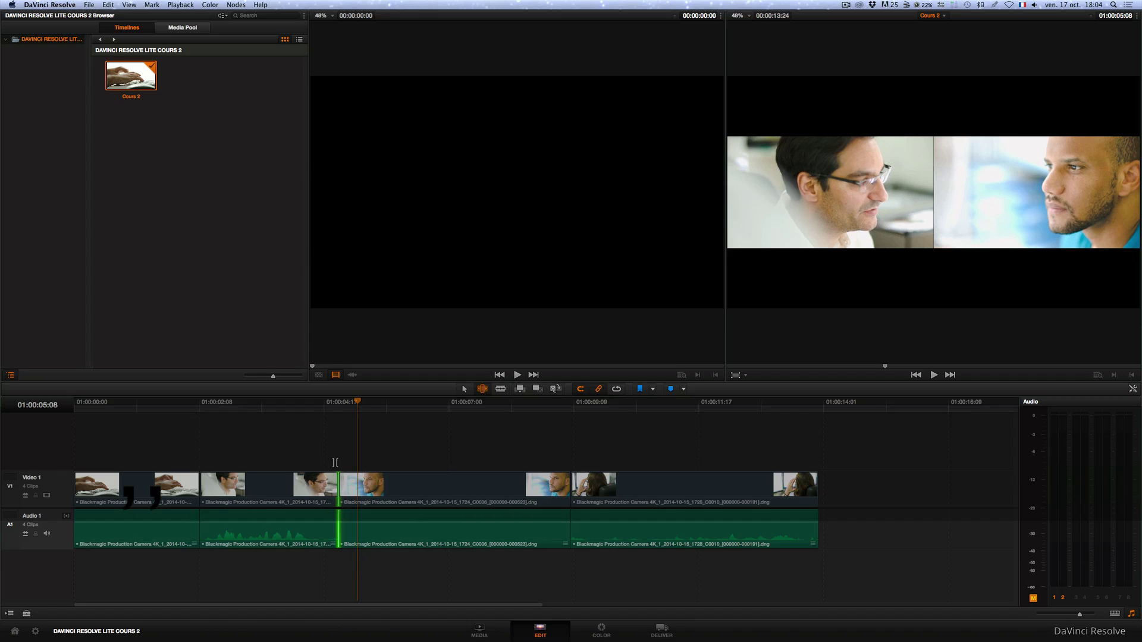
key(period)
key(period)
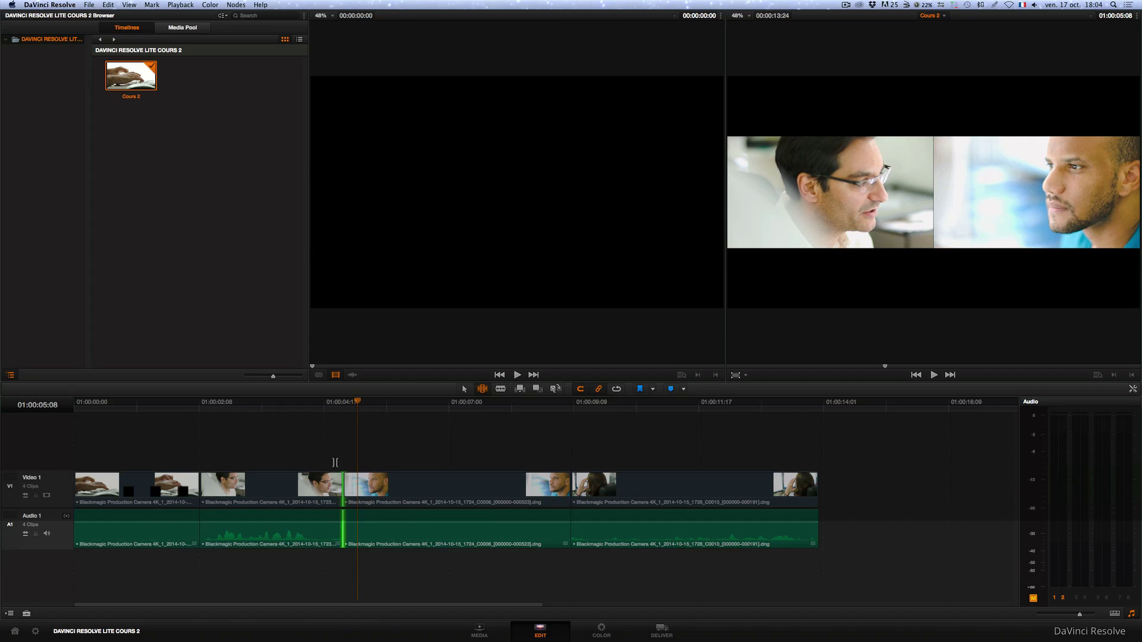
key(period)
key(period)
key(period)
key(period)
key(period)
key(period)
key(period)
key(period)
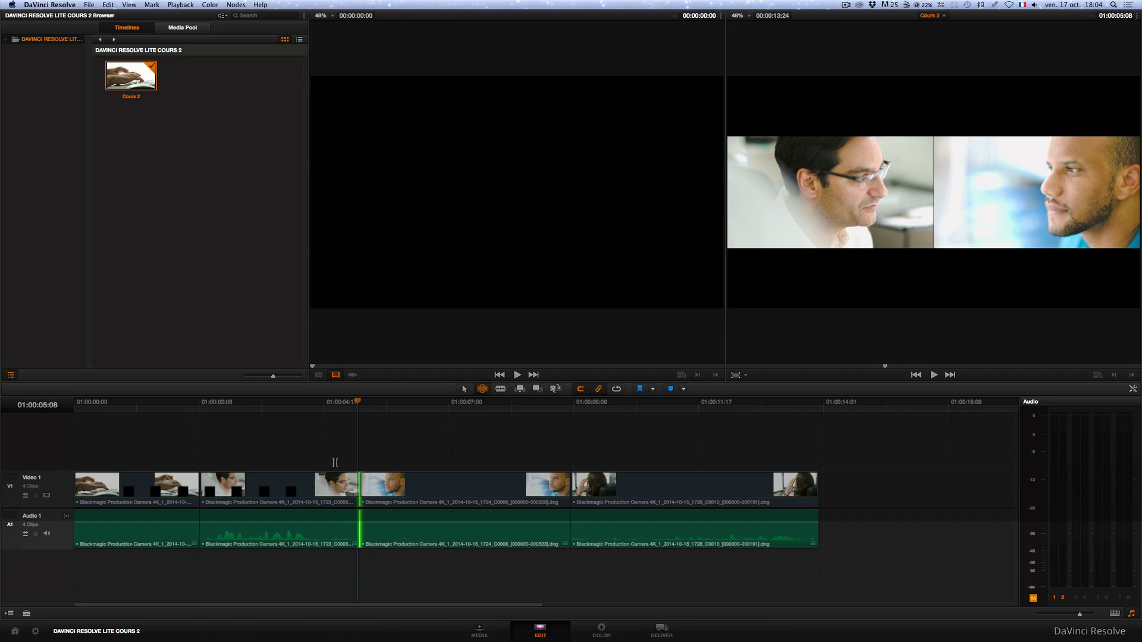
key(period)
key(period)
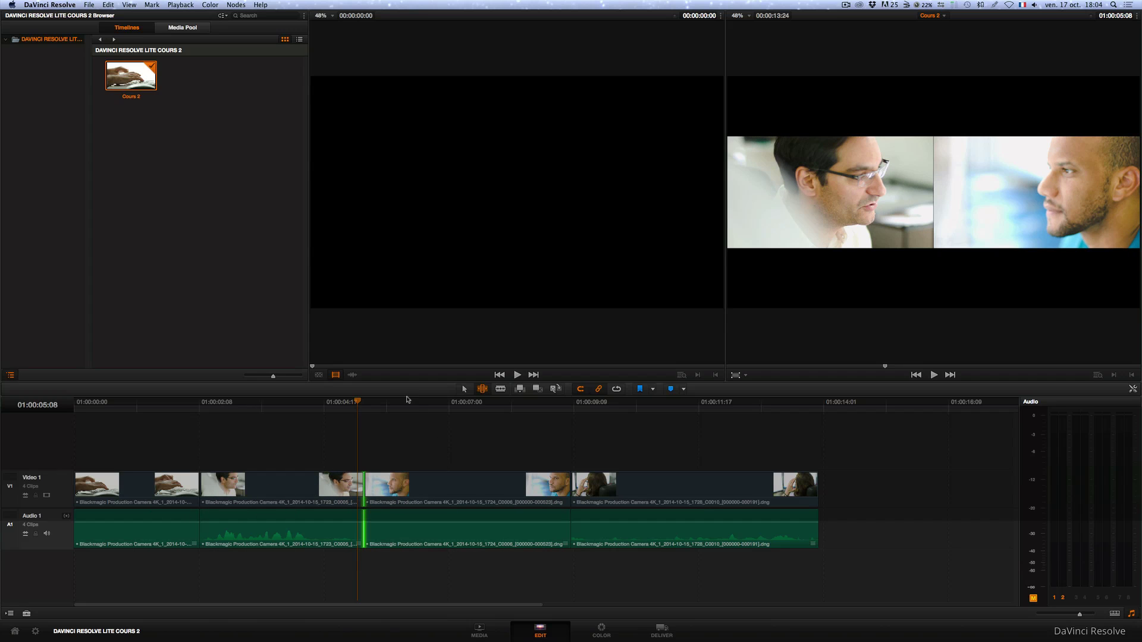
Play across the rolled edit, park the playhead at 01:00:07:11 and deselect the edit point
key(space)
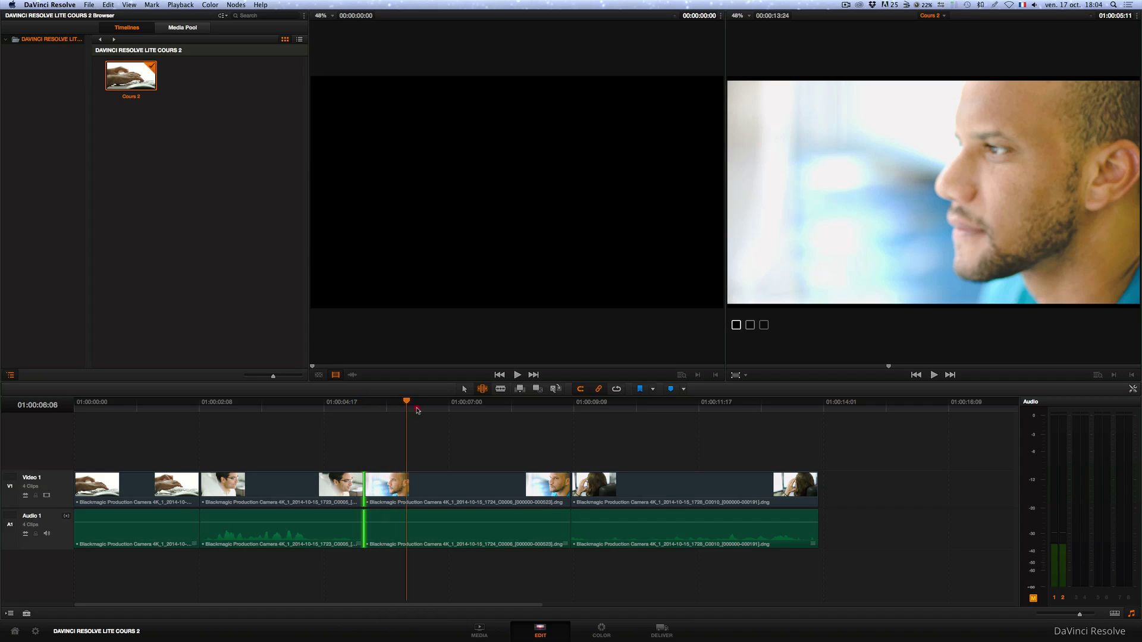
click(468, 414)
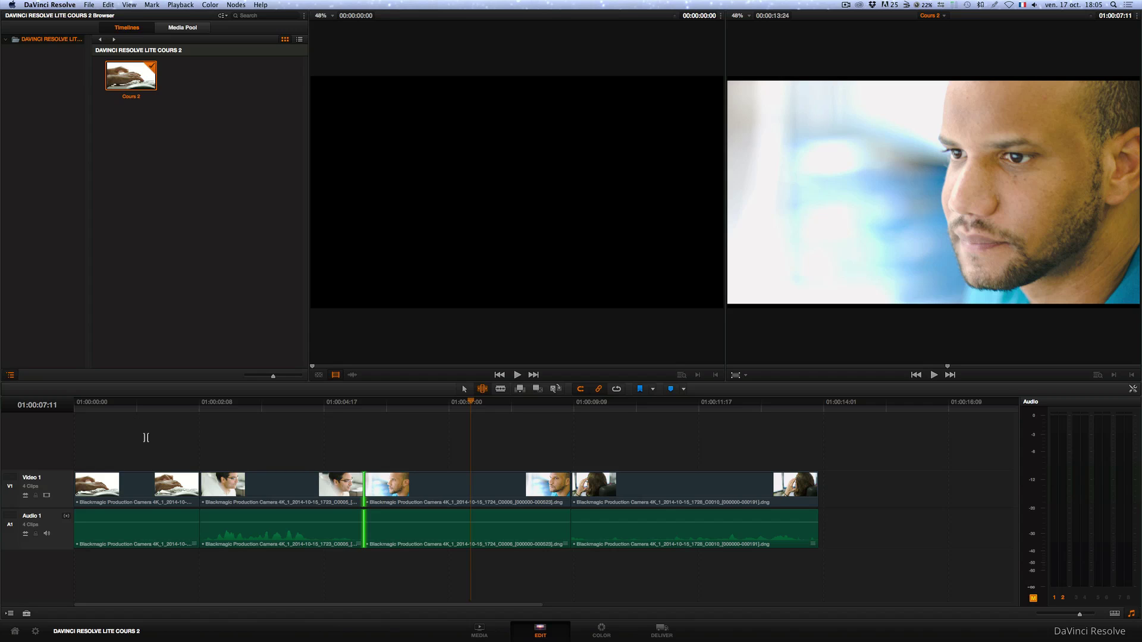
click(145, 439)
right_click(151, 440)
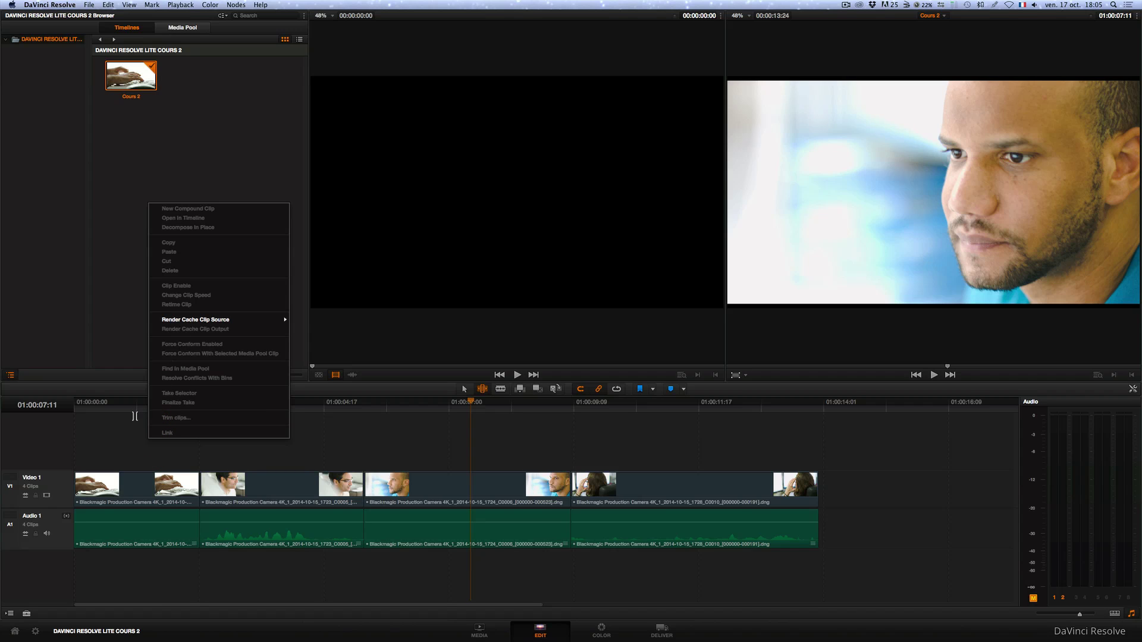
Add a Video 2 track, switch back to selection mode and move the second clip from Video 1 straight up onto it
click(125, 429)
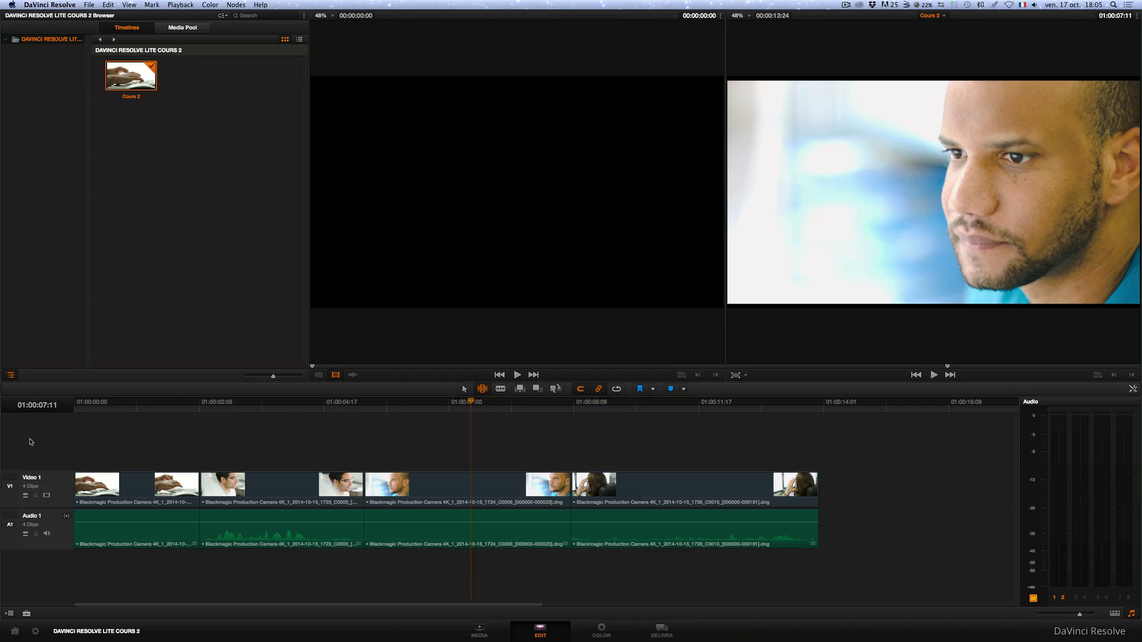
right_click(27, 440)
click(31, 443)
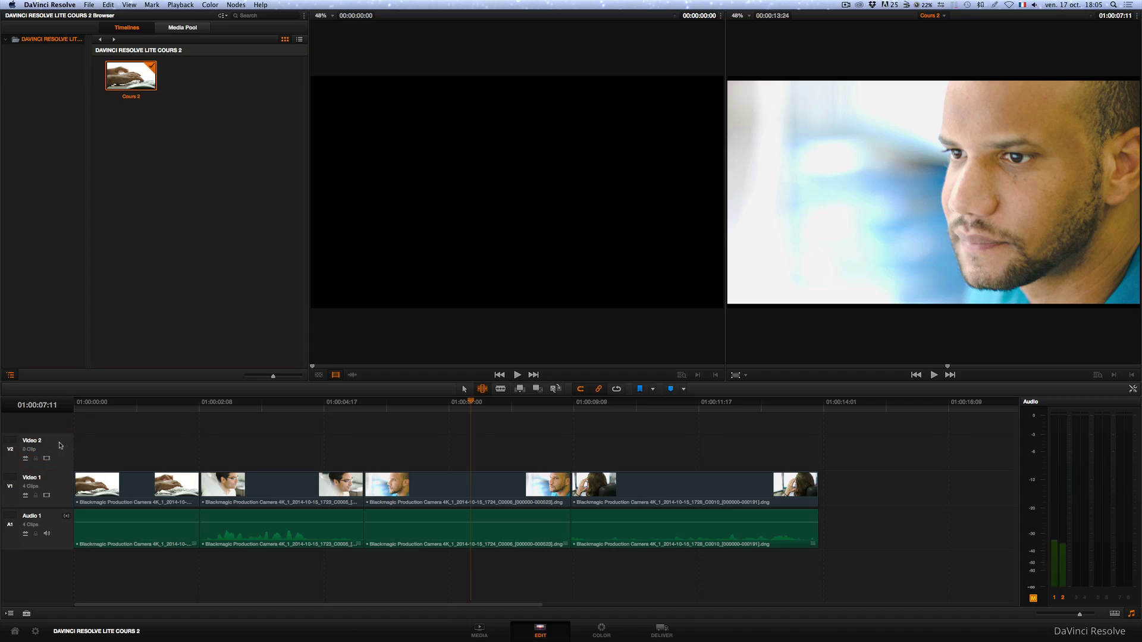
click(249, 487)
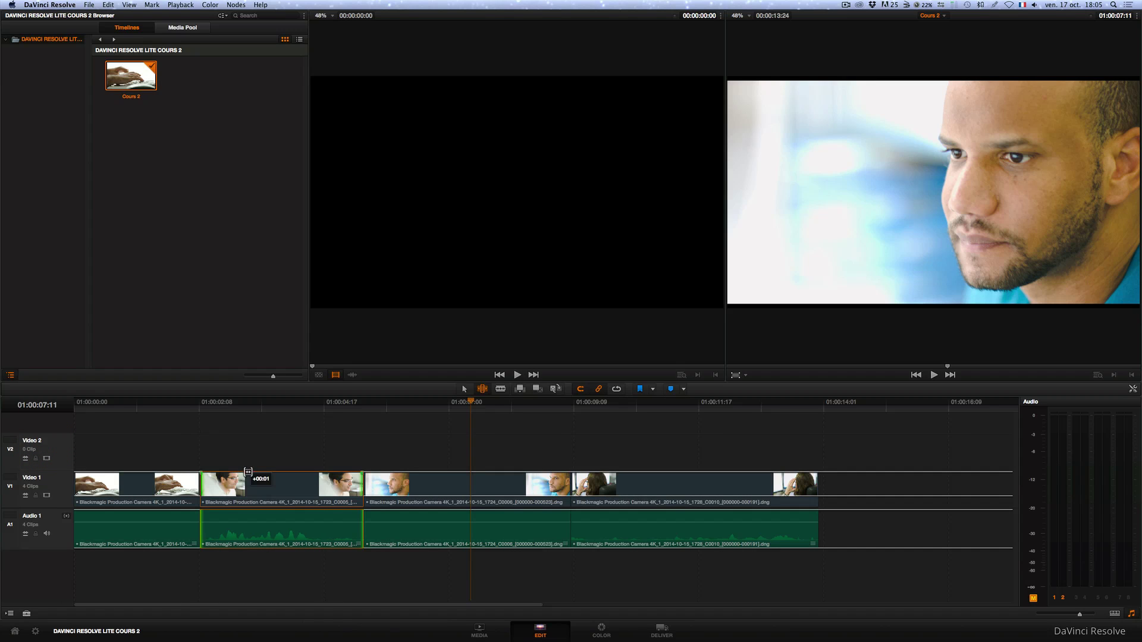
key(a)
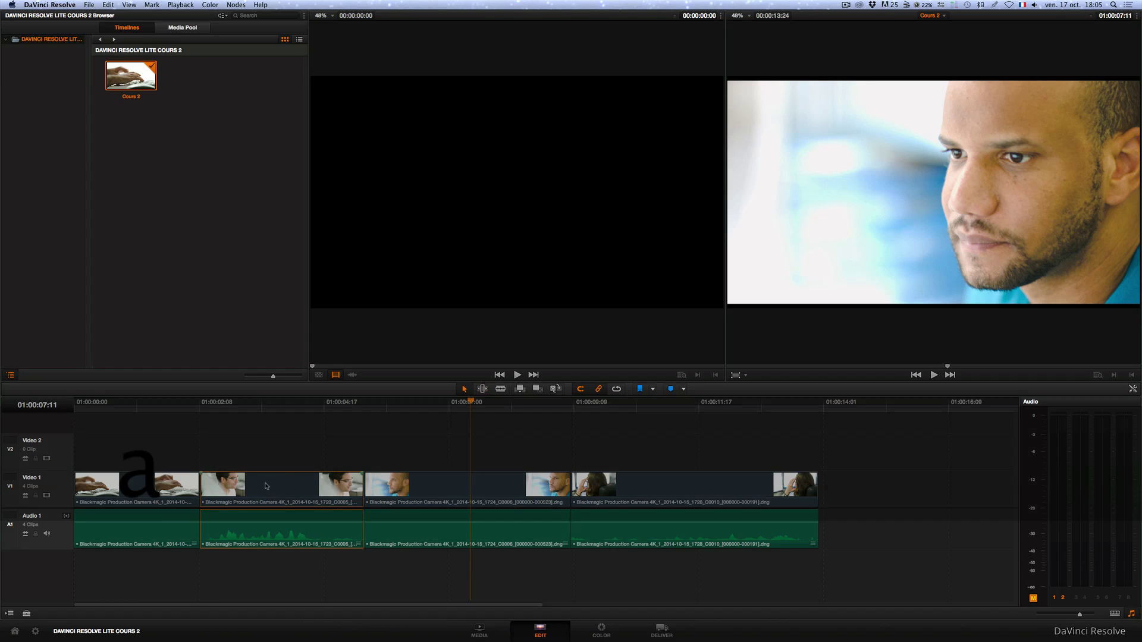
drag(267, 486, 270, 465)
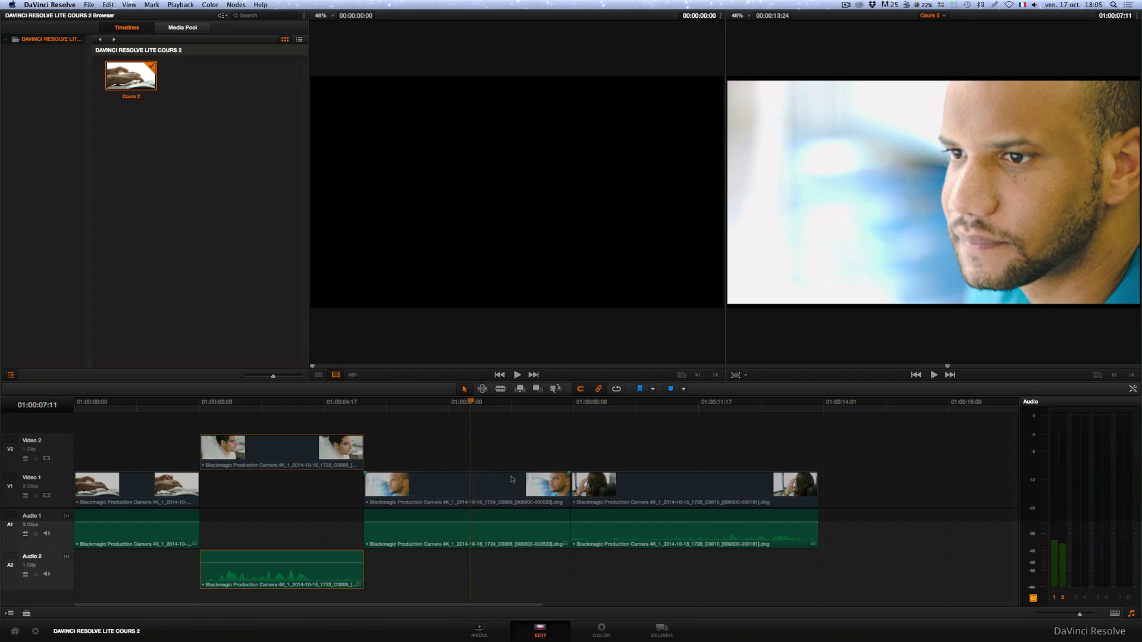
Swap the last two clips on Video 1, parking the woman's clip on Video 3 while the blue-shirted man's clip moves later
drag(610, 492, 369, 428)
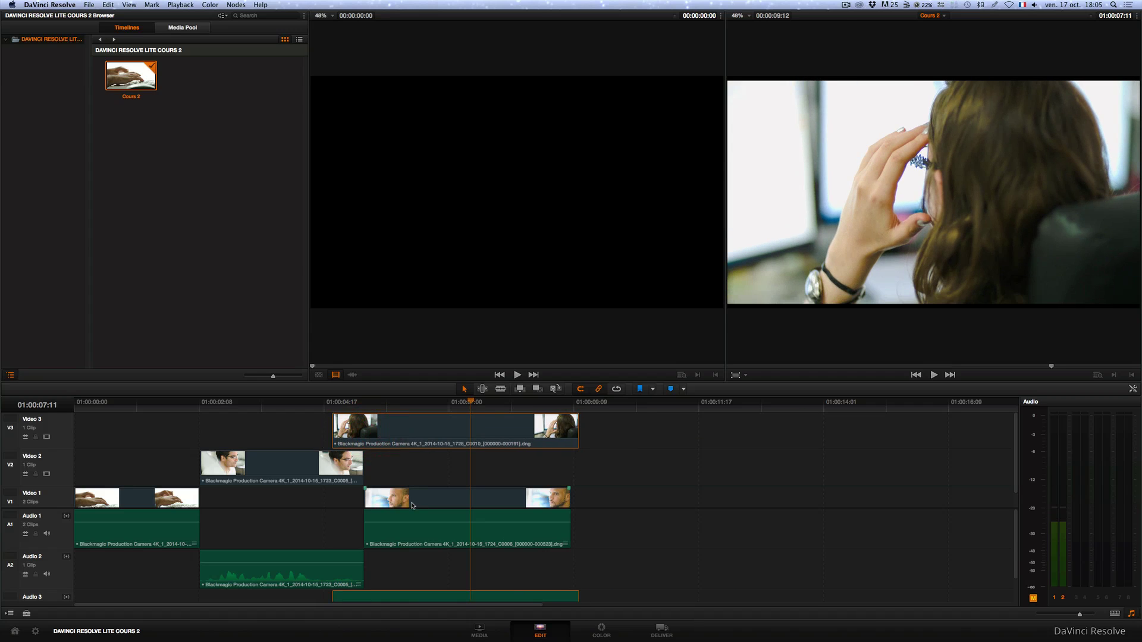
drag(413, 506, 616, 507)
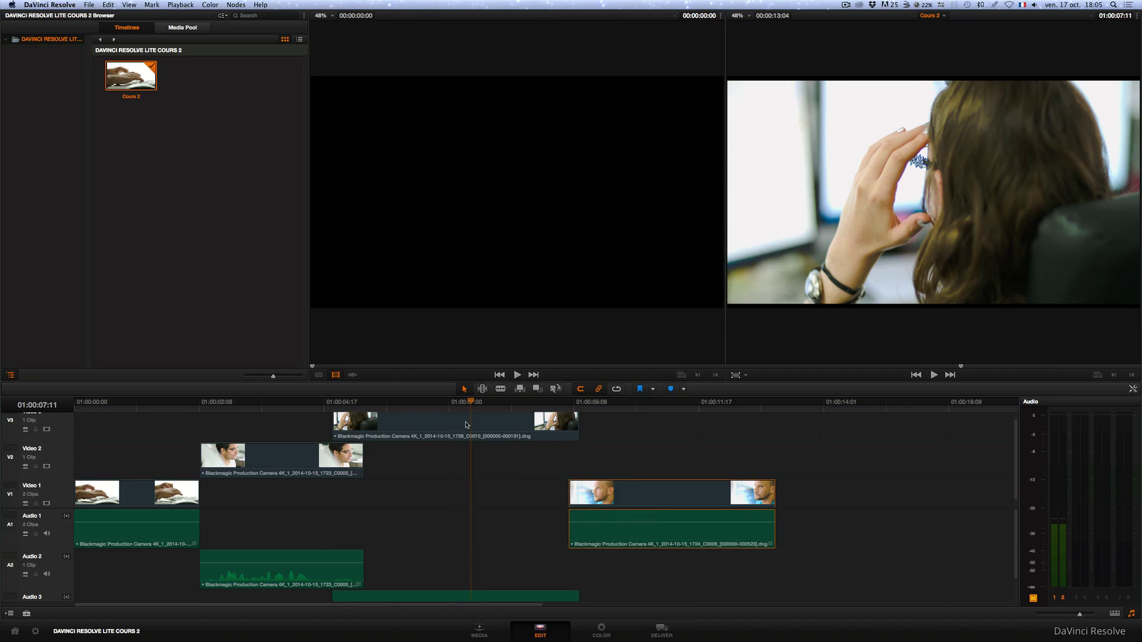
drag(466, 425, 411, 494)
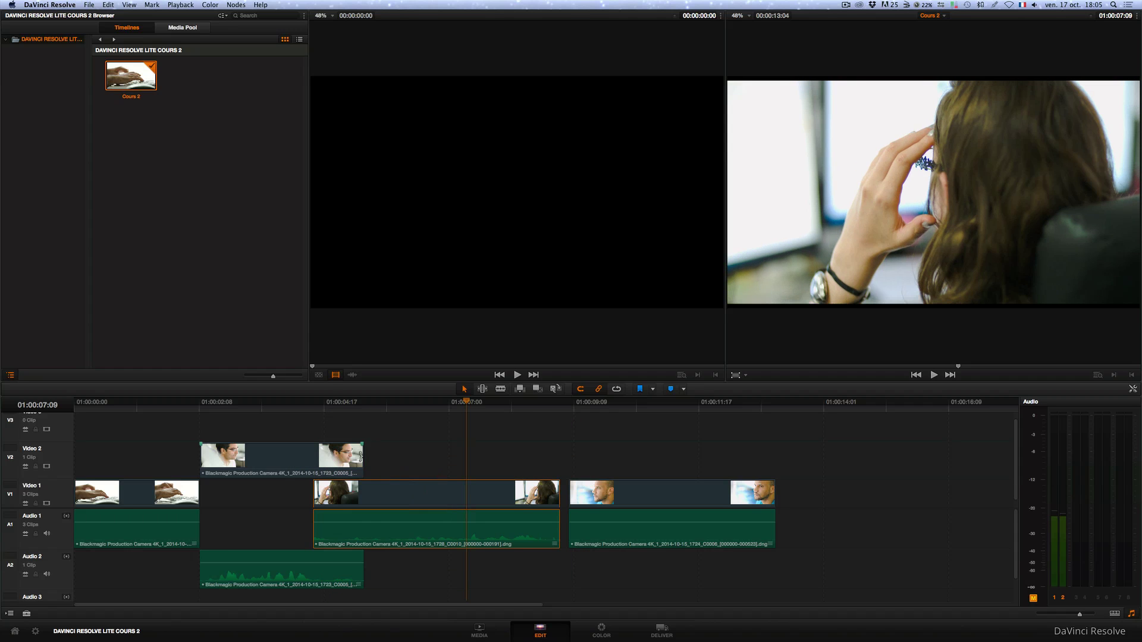
Trim the Video 2 clip's end back to the woman's clip start, and move the last clip onto Video 2 overlapping her clip's end
drag(361, 459, 313, 459)
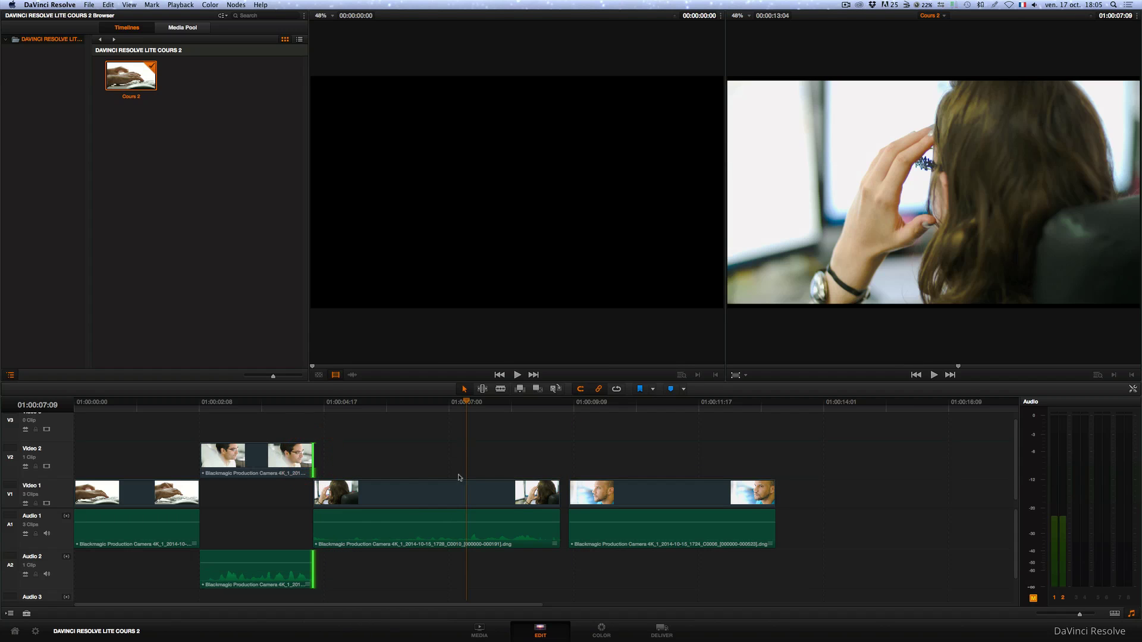
drag(638, 502, 563, 464)
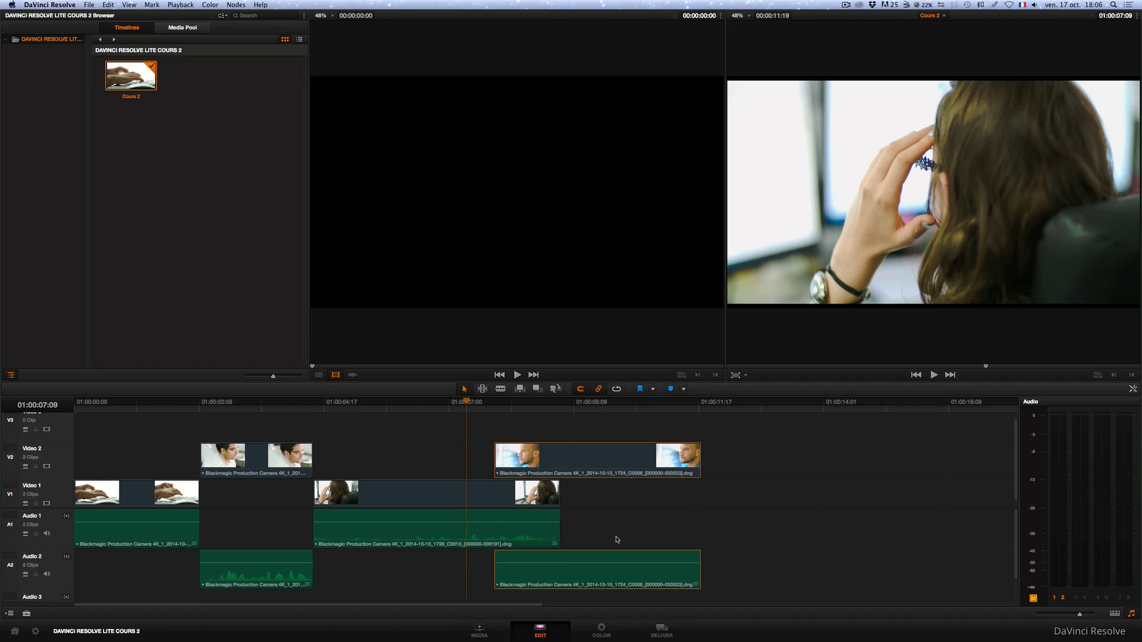
Examine the clips' track layout on the Color page at the third clip and at 01:00:09:12, and return to the Edit page
click(593, 631)
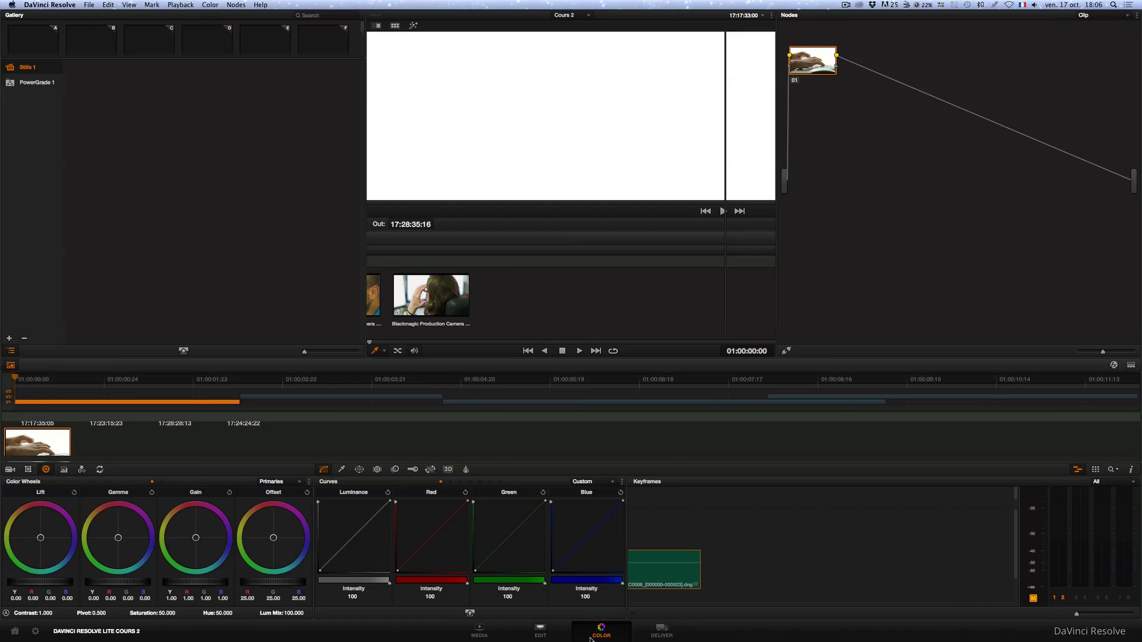
click(176, 450)
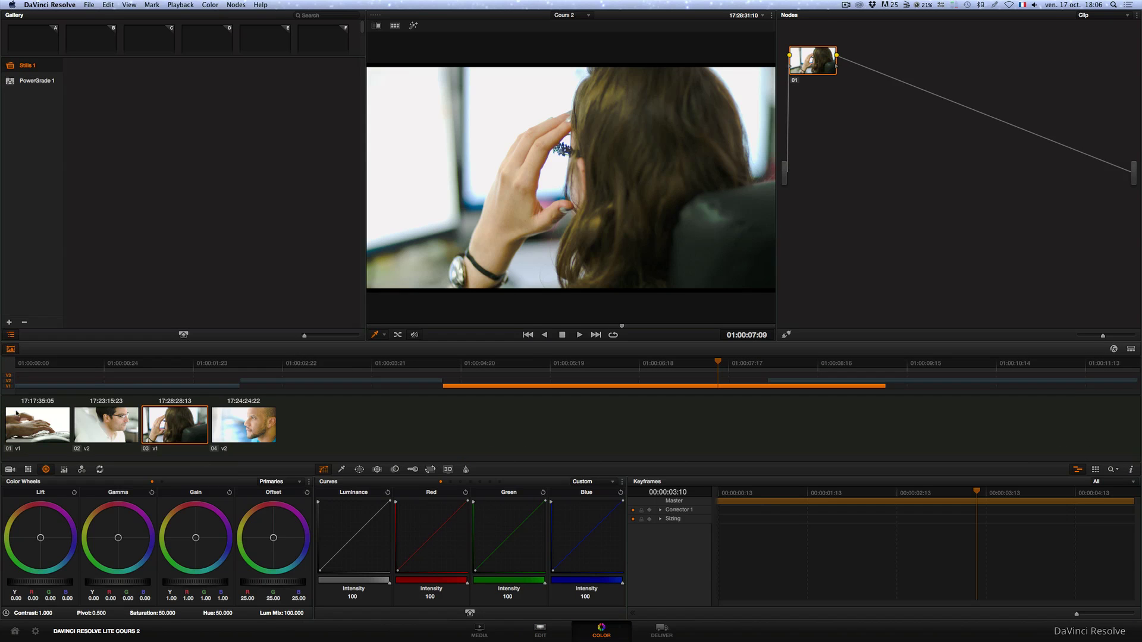
click(541, 631)
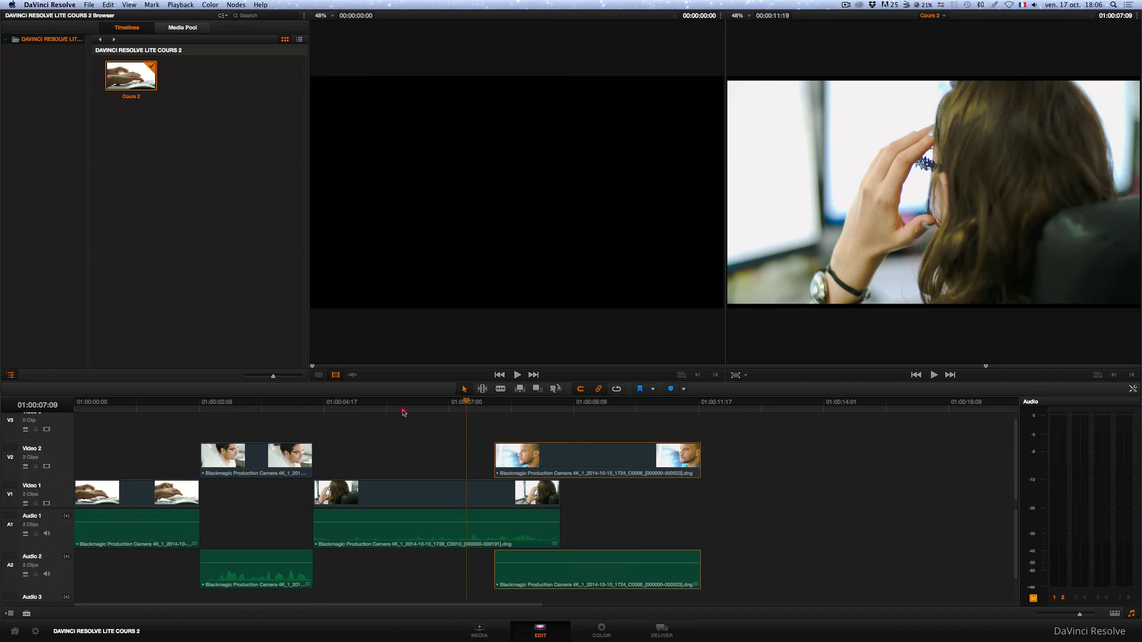
drag(403, 411, 580, 433)
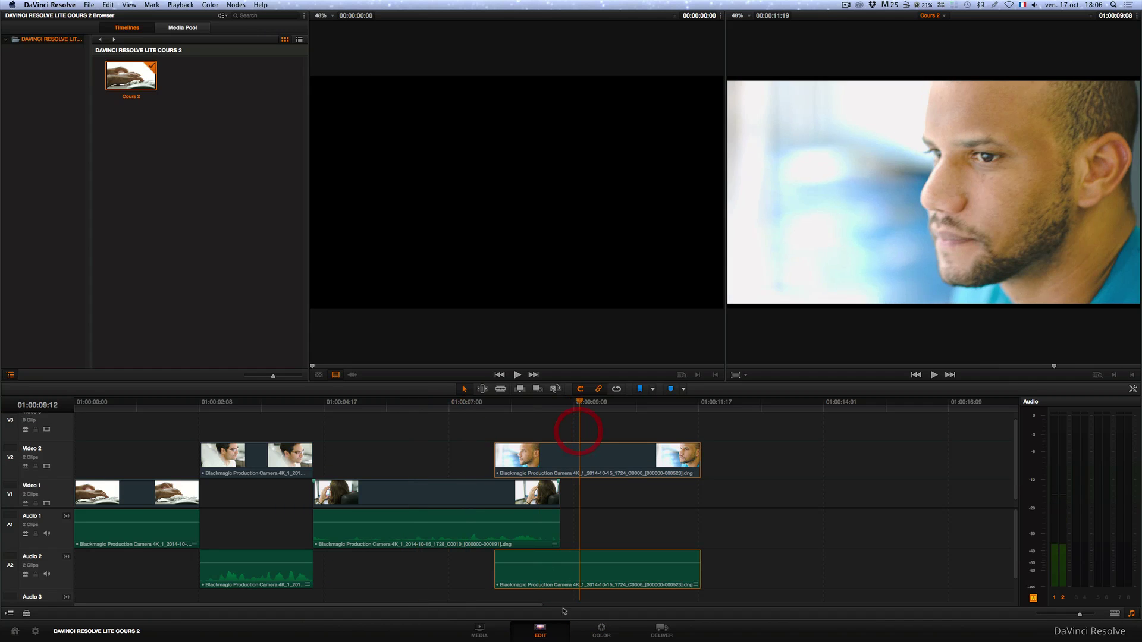
click(602, 632)
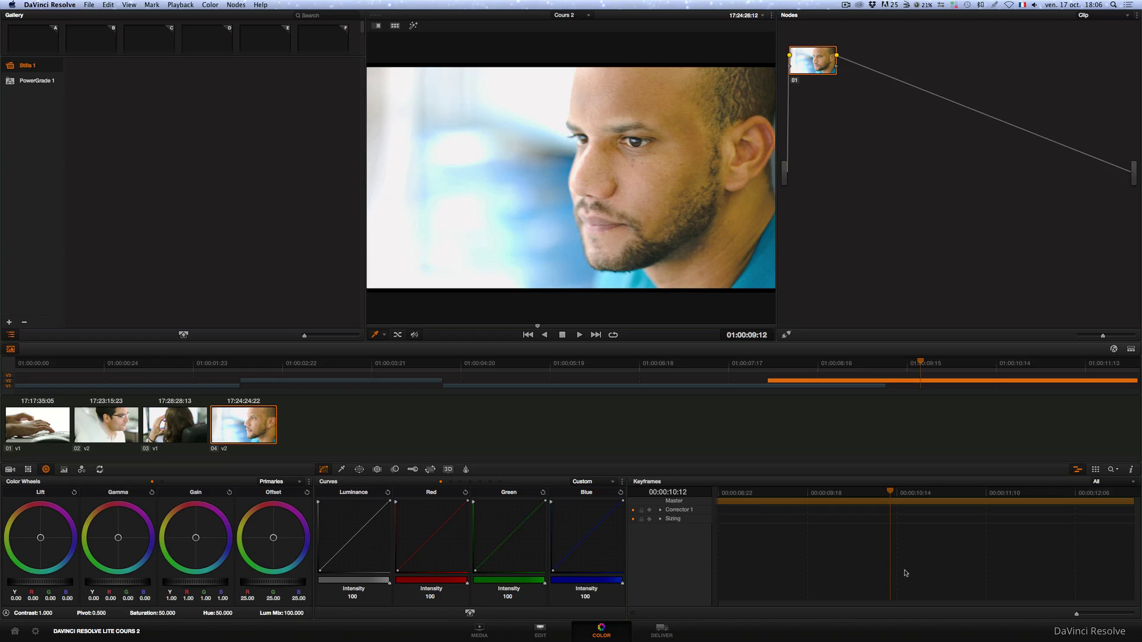
click(544, 632)
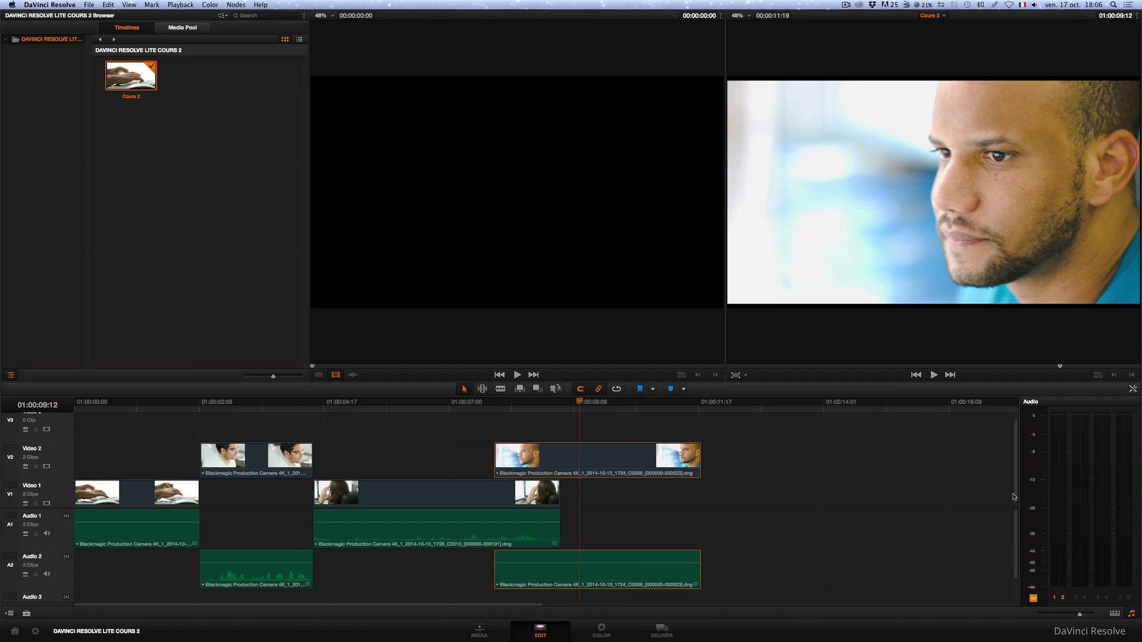
Hide the audio meters and zoom the timeline in and out, ending with the whole edit fitted to the window
click(1131, 617)
click(1132, 617)
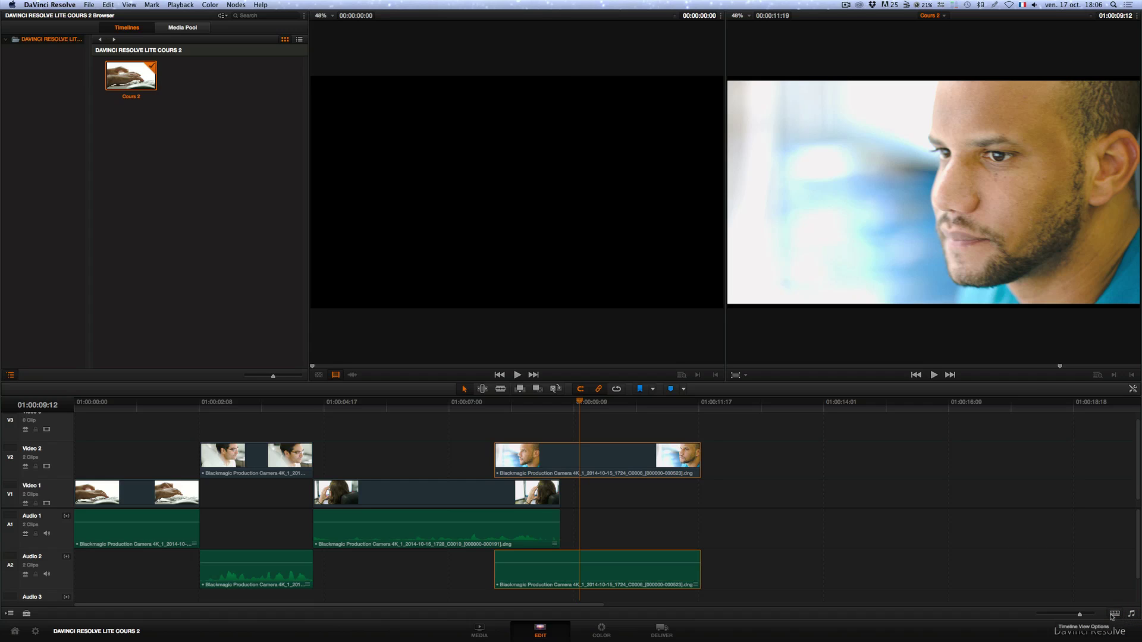
mouse_move(1079, 614)
mouse_down()
mouse_move(1063, 616)
mouse_move(1078, 617)
mouse_up()
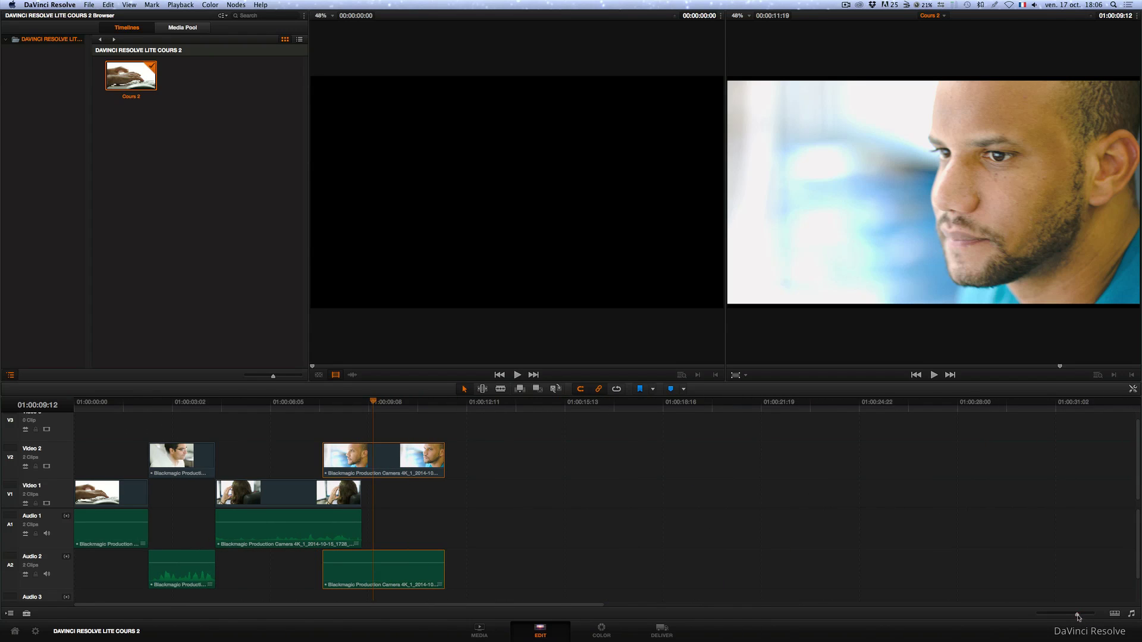
key(shift+z)
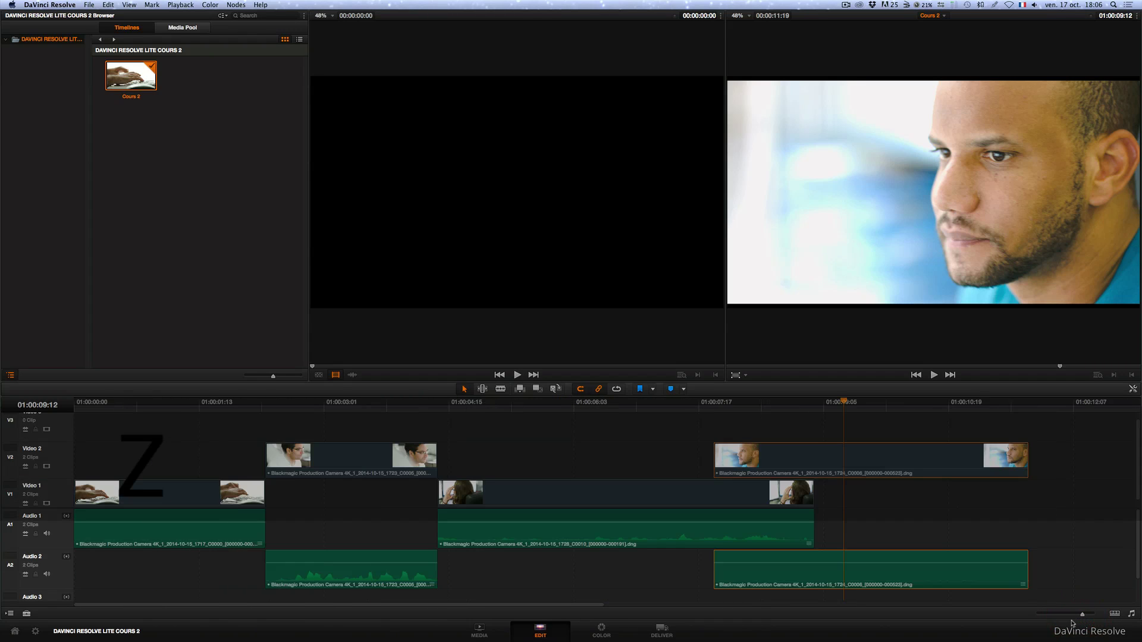
key(super+equal)
key(super+equal)
key(super+minus)
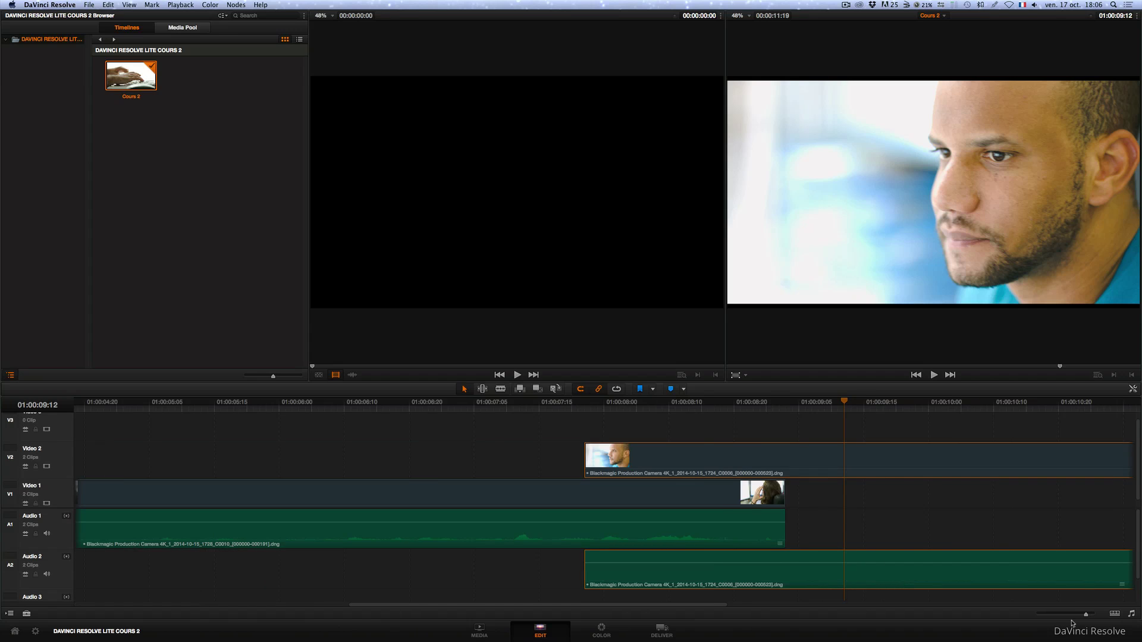
key(super+minus)
key(super+minus)
key(super+equal)
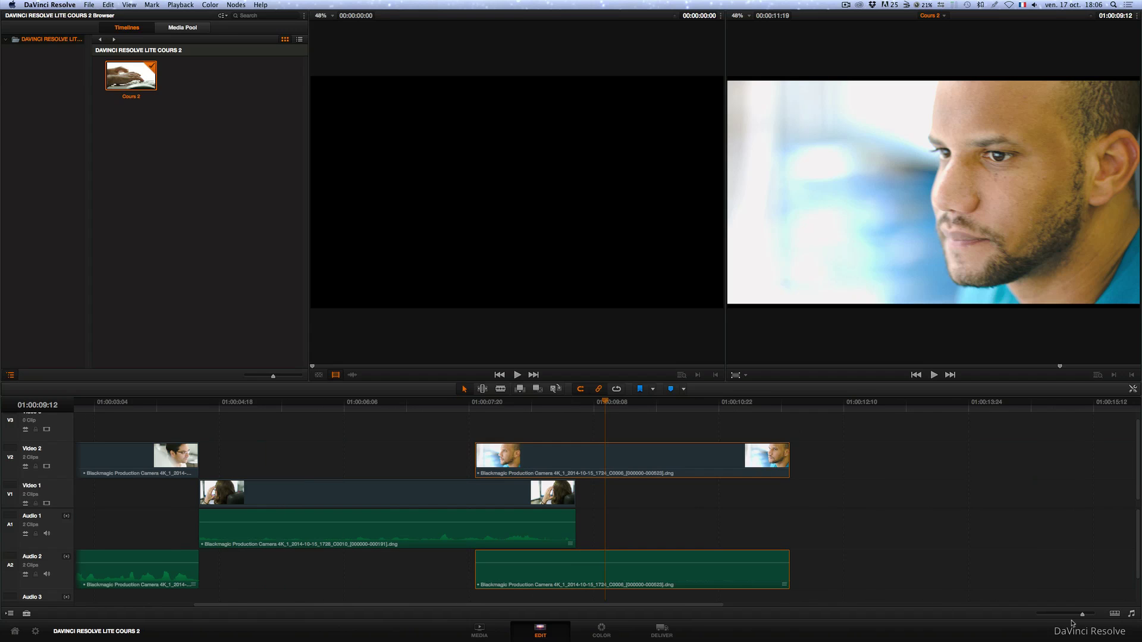
key(shift+z)
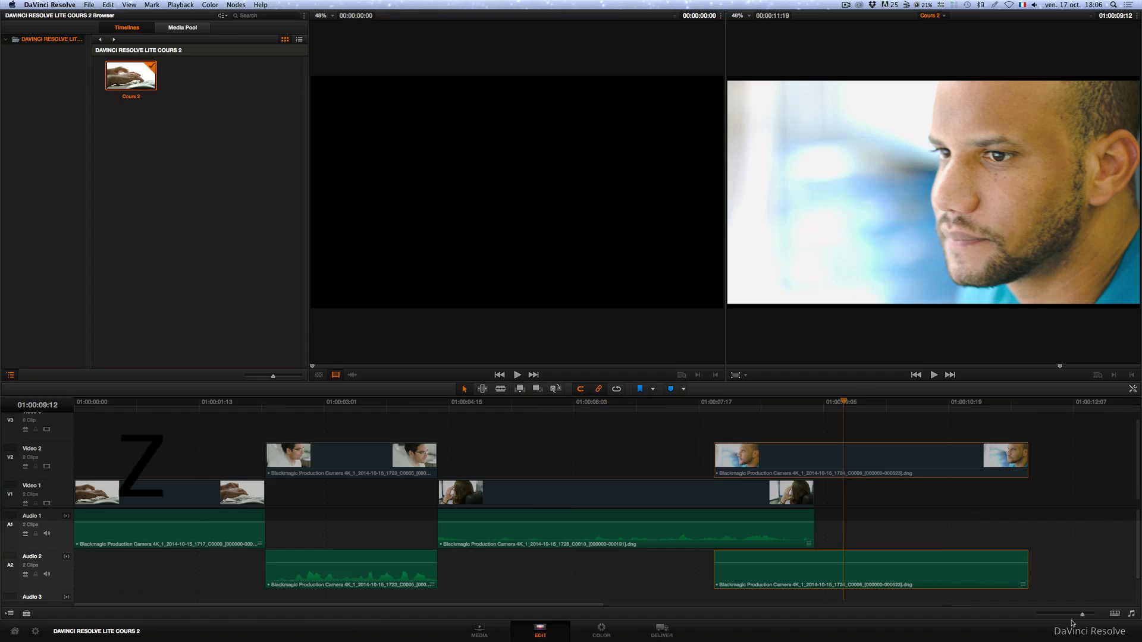
Try each clip view style in Timeline View Options, return to first-and-last thumbnails, and switch audio waveforms off and on again
click(1115, 613)
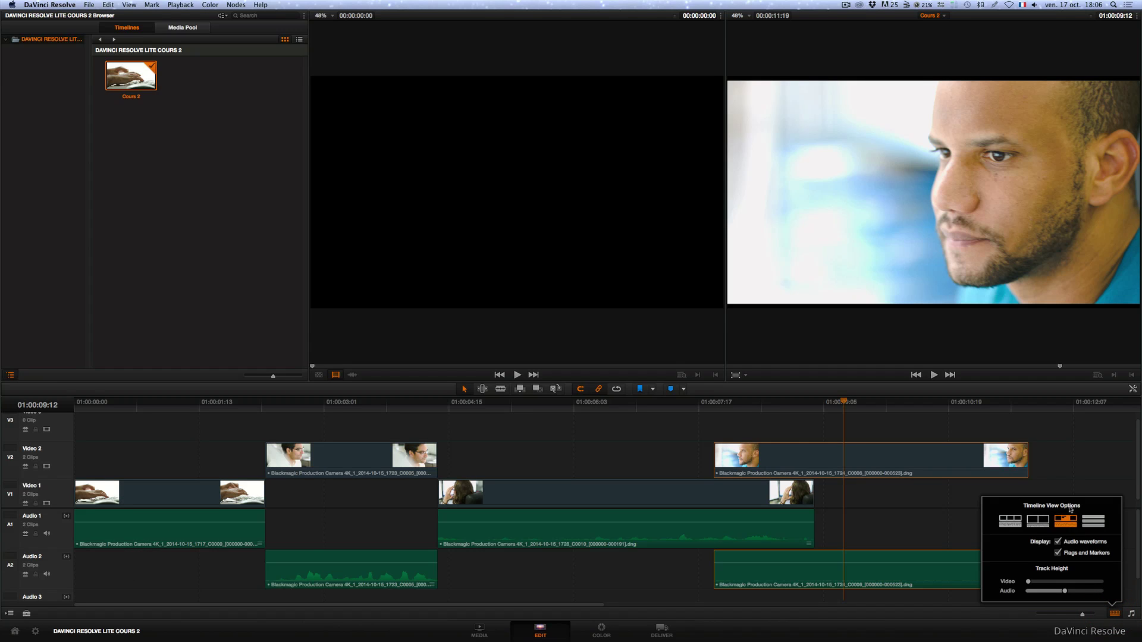
click(1007, 523)
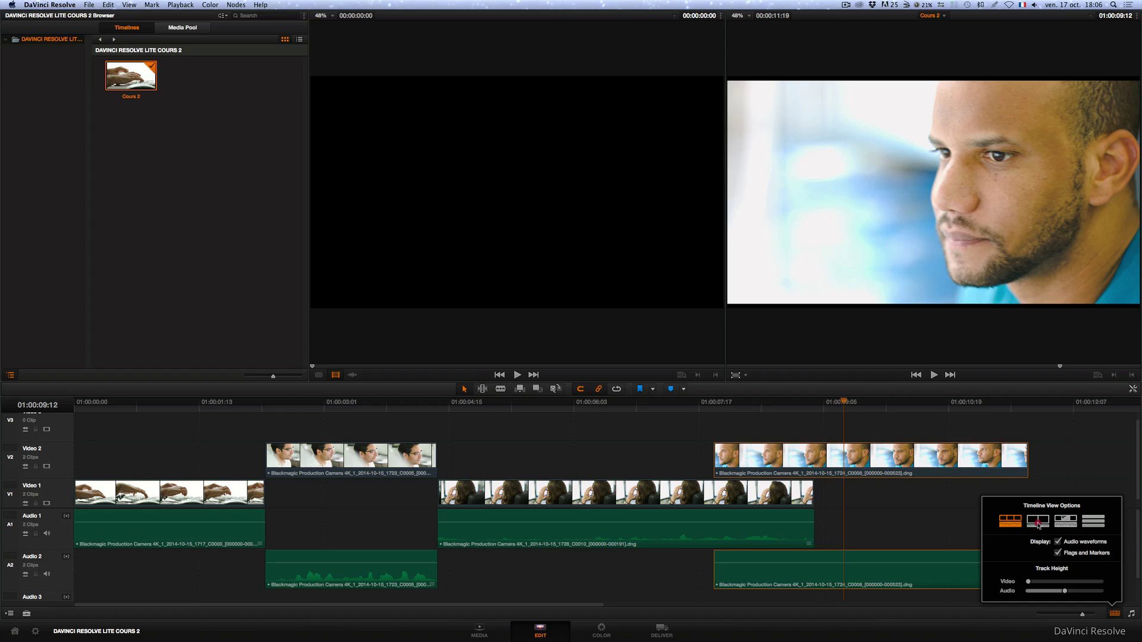
click(1038, 523)
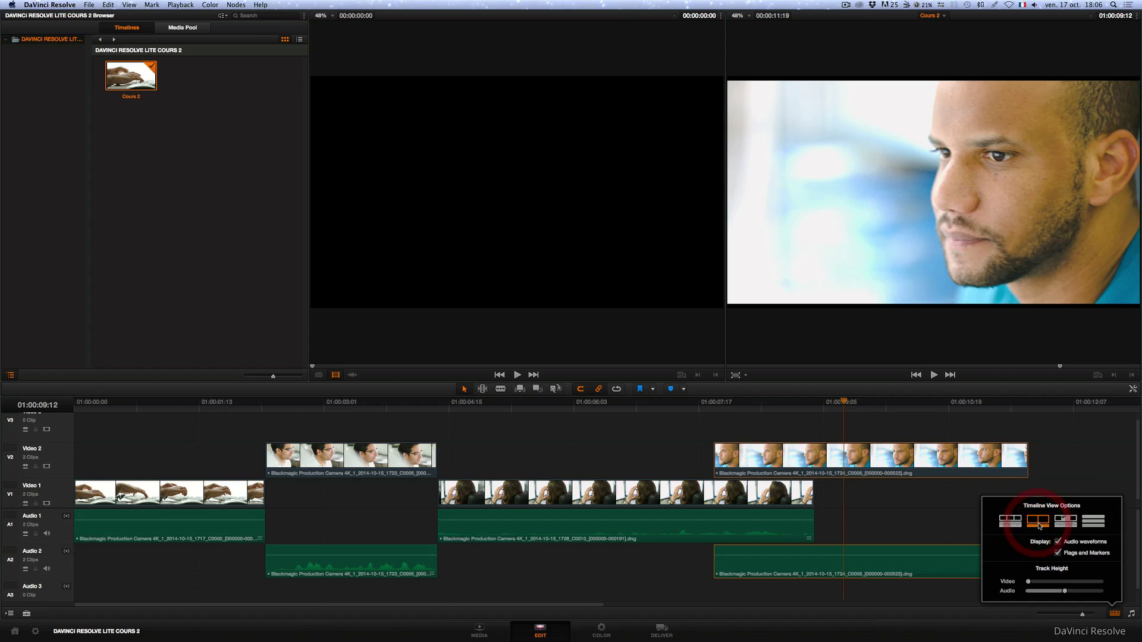
click(1071, 524)
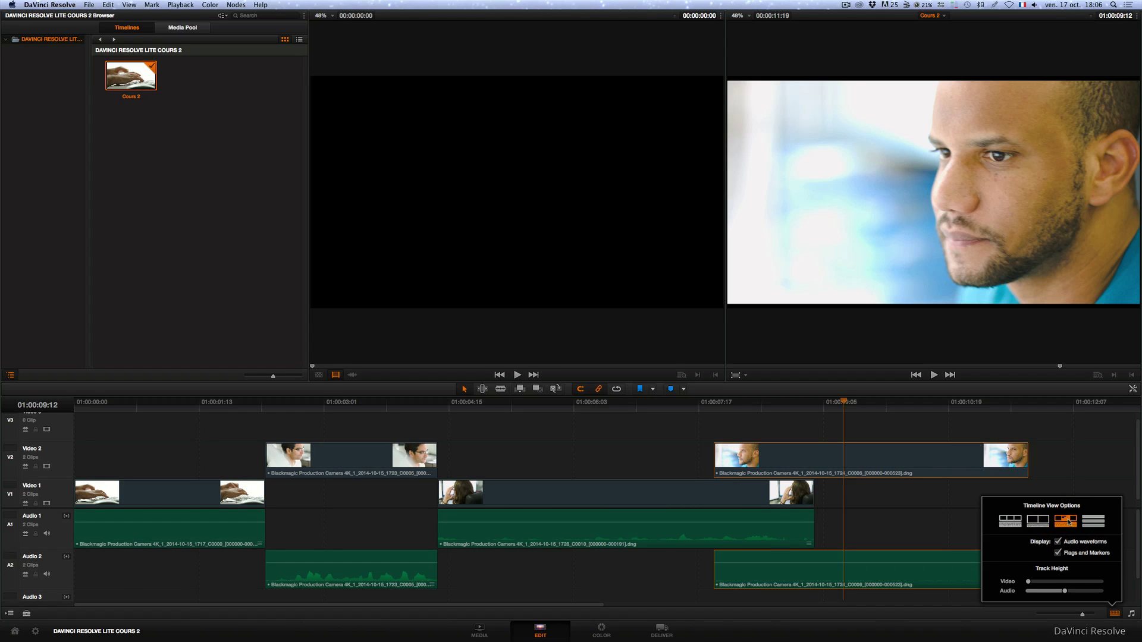
click(1098, 523)
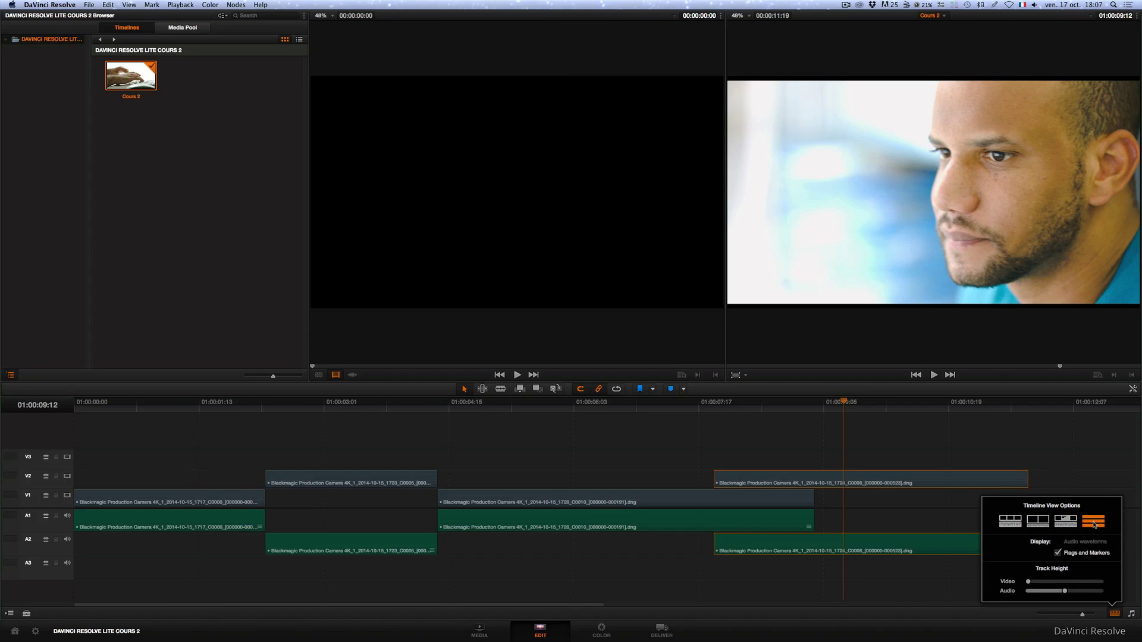
click(1072, 523)
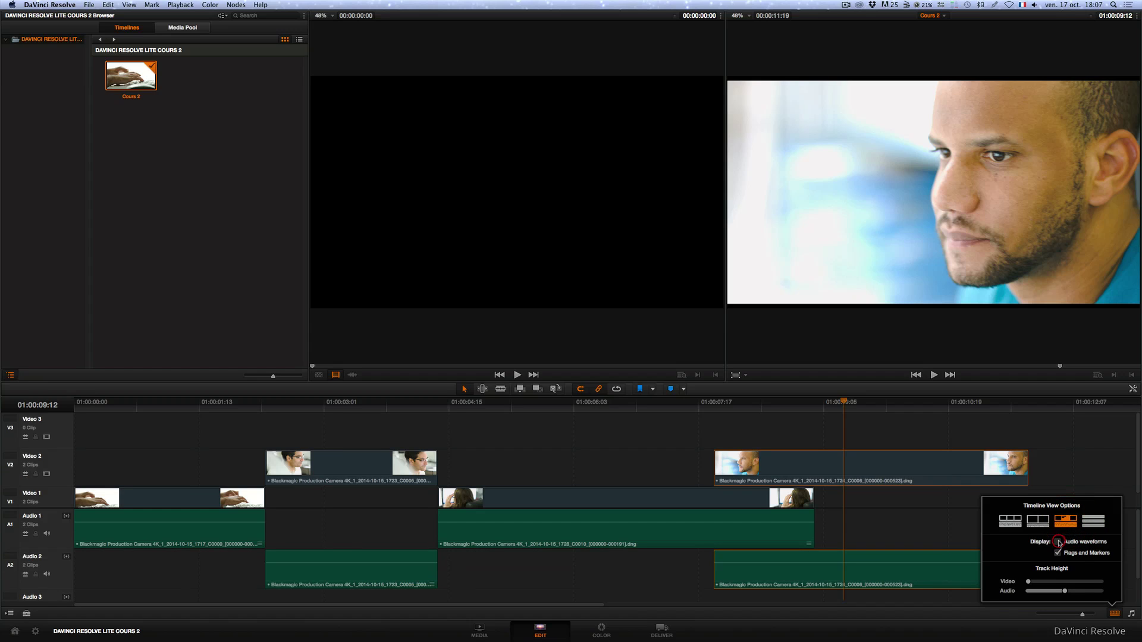
click(1058, 543)
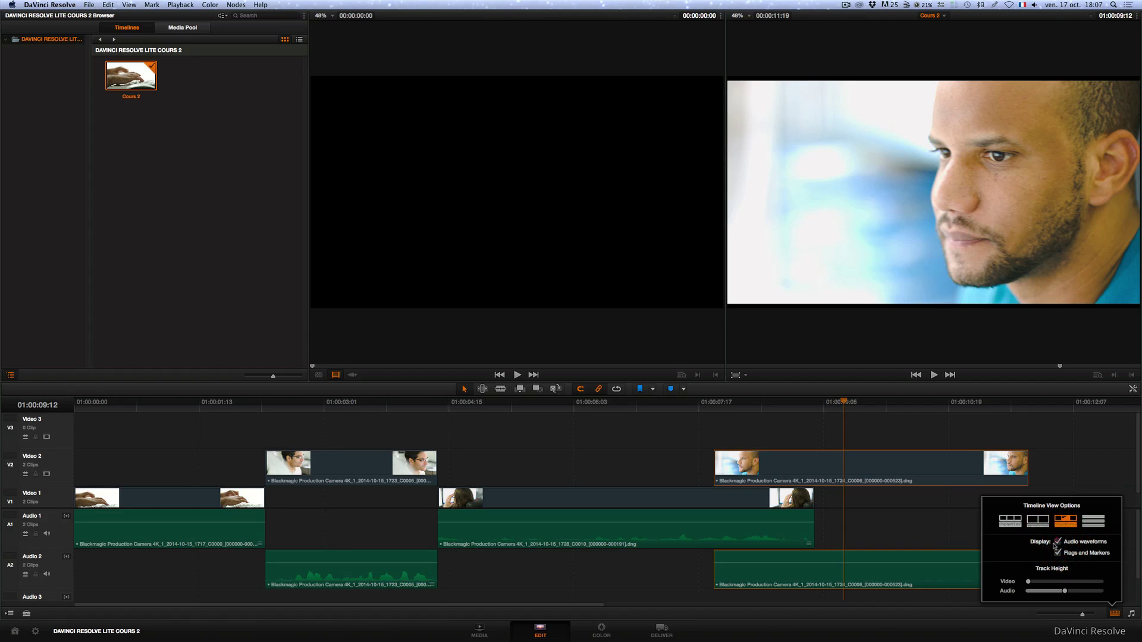
Set the audio track height to minimum, enlarge the audio tracks again from their headers and try resizing the video tracks likewise
mouse_move(1028, 582)
mouse_down()
mouse_move(1101, 585)
mouse_move(1011, 580)
mouse_move(1083, 593)
mouse_move(1011, 590)
mouse_up()
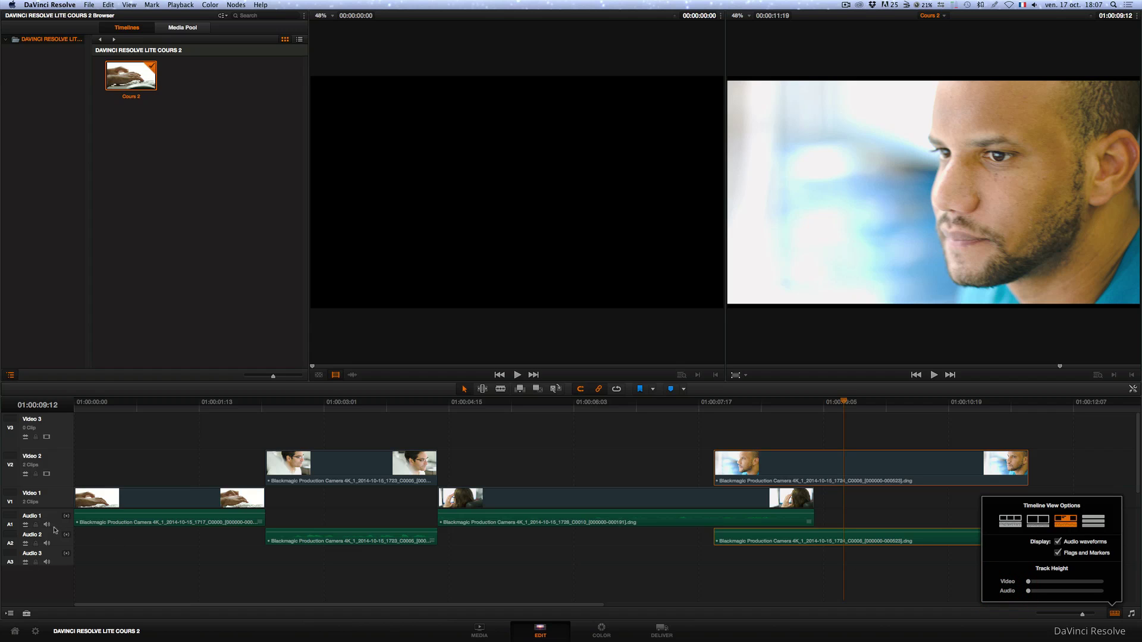
drag(54, 525, 61, 563)
mouse_move(51, 488)
mouse_down()
mouse_move(58, 457)
mouse_move(59, 508)
mouse_up()
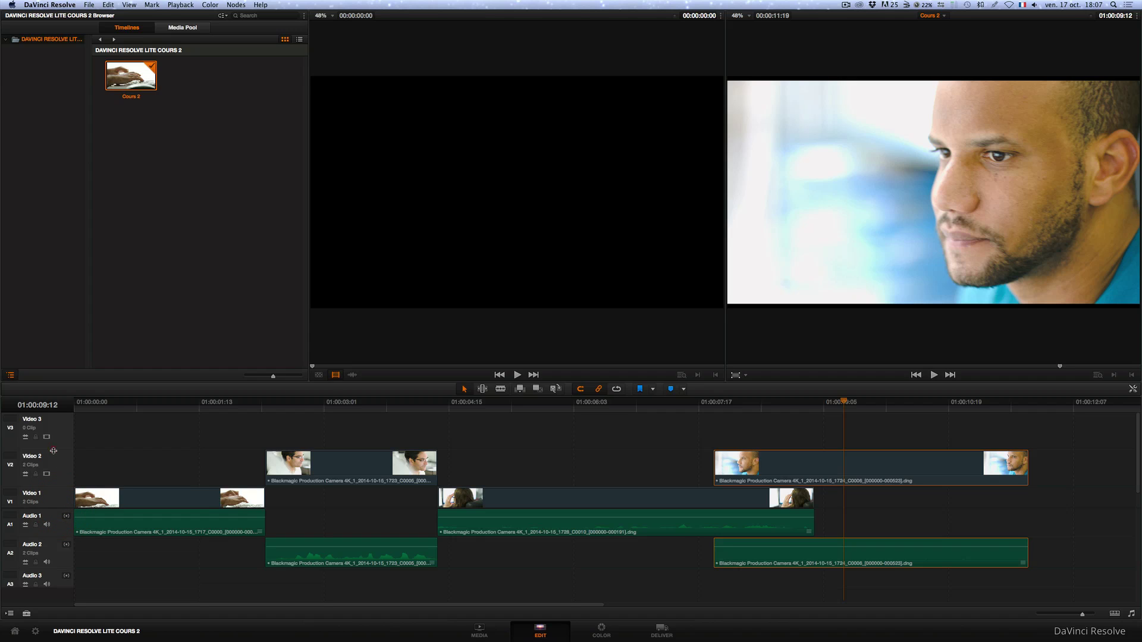
drag(55, 451, 63, 489)
Play the timeline briefly and stop at 01:00:10:03
click(934, 374)
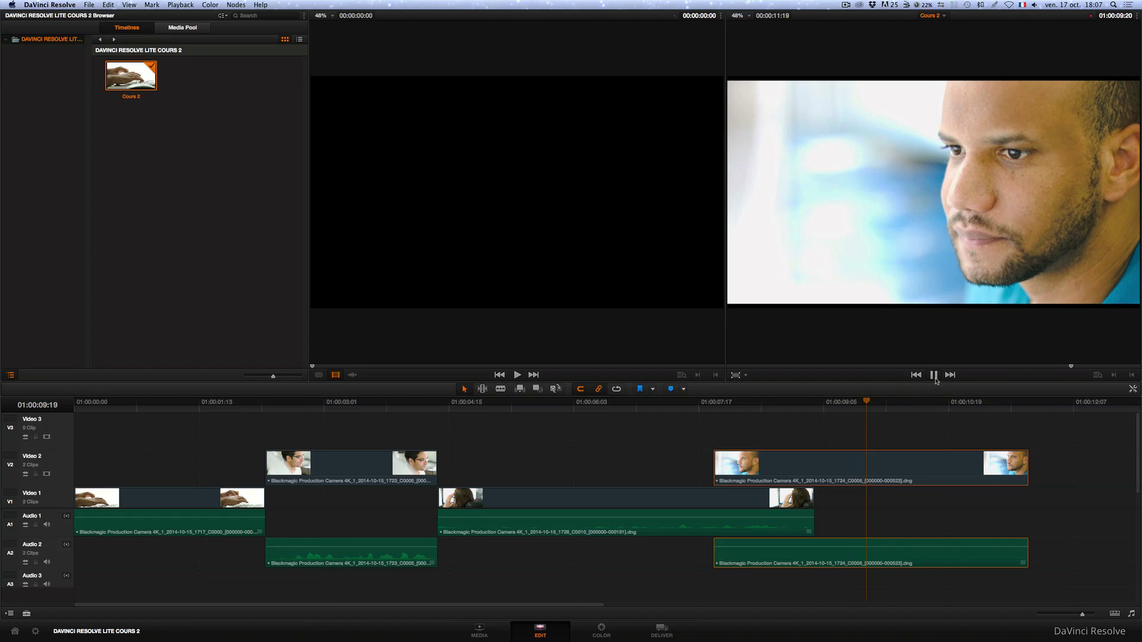
key(space)
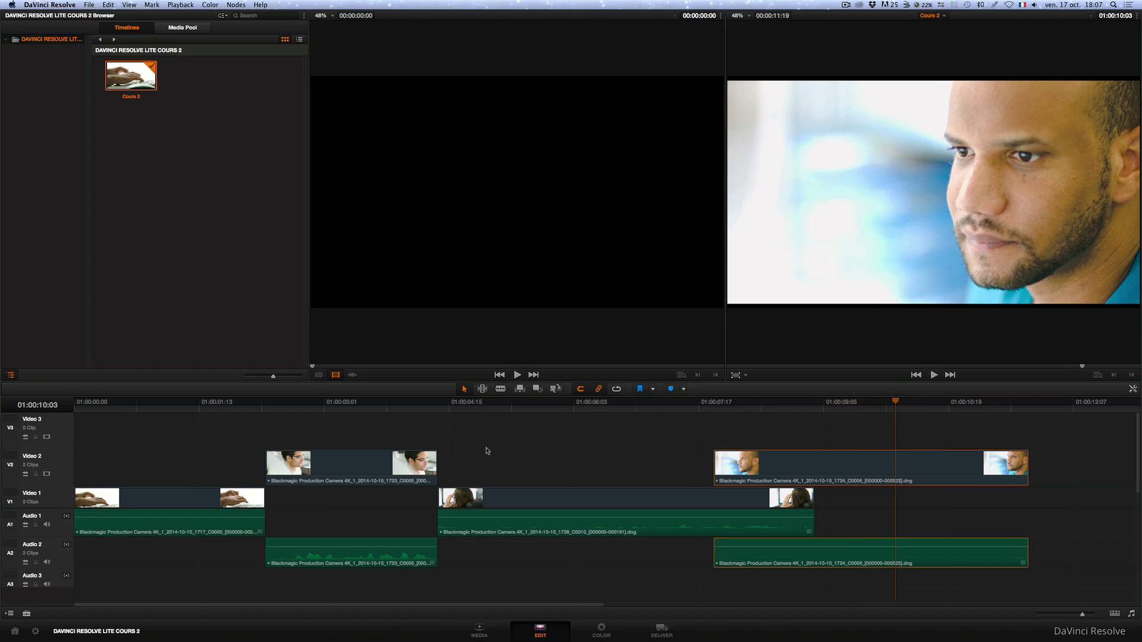
Load the first Video 2 clip into the source viewer and park the timeline playhead at 01:00:03:03
click(350, 403)
double_click(351, 468)
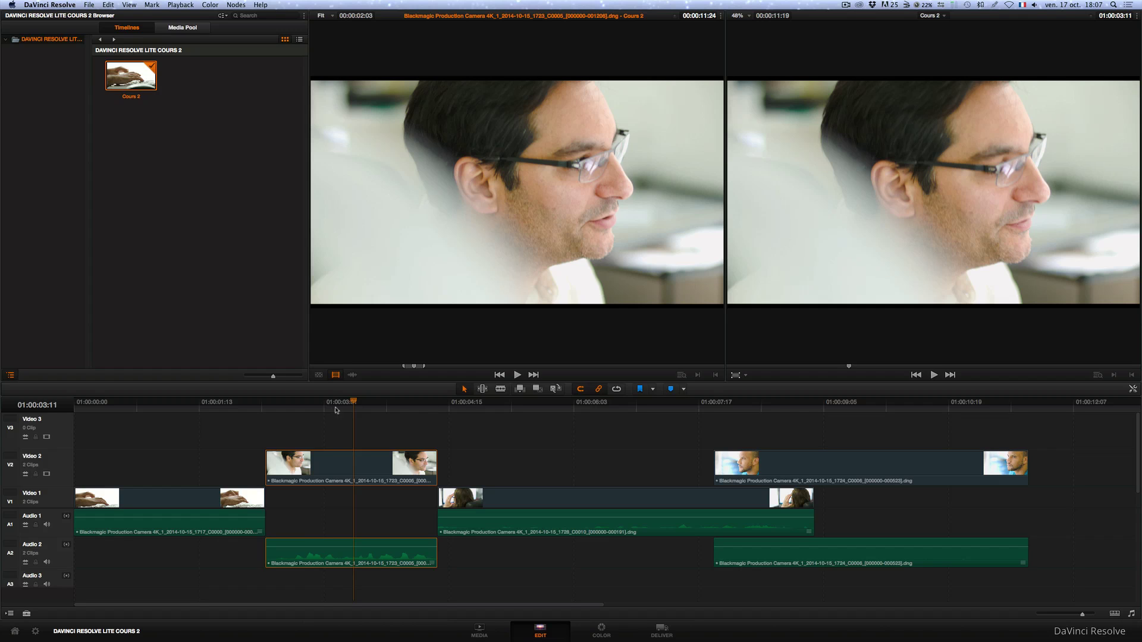
drag(354, 403, 327, 403)
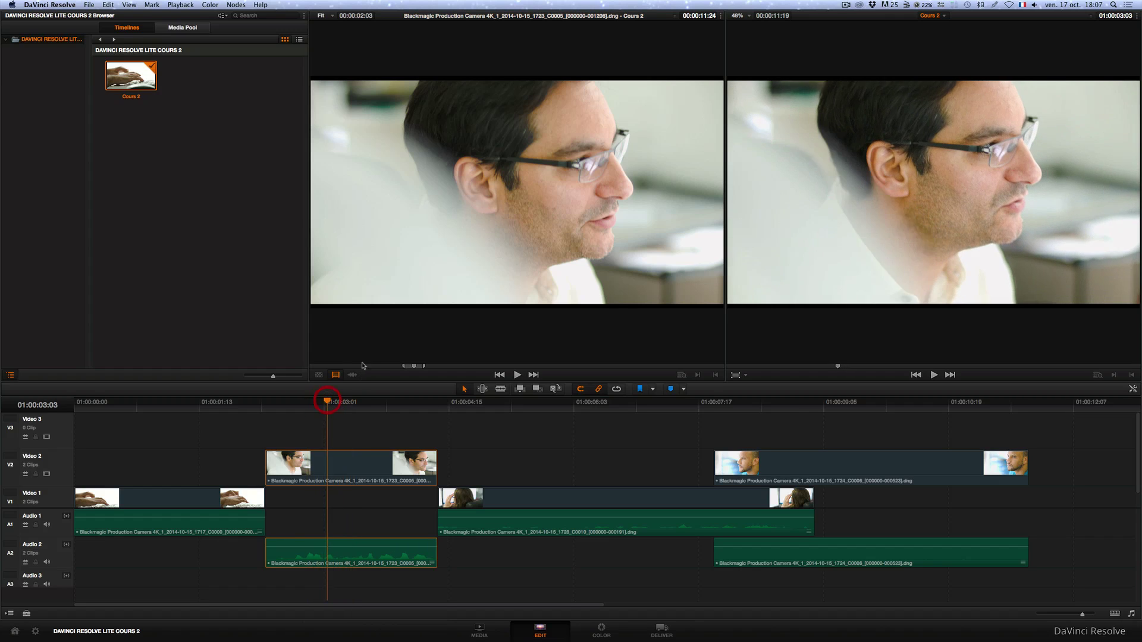
Extend the first Video 2 clip at both ends by moving its in and out points in the source viewer
click(404, 368)
click(399, 368)
drag(403, 367, 434, 366)
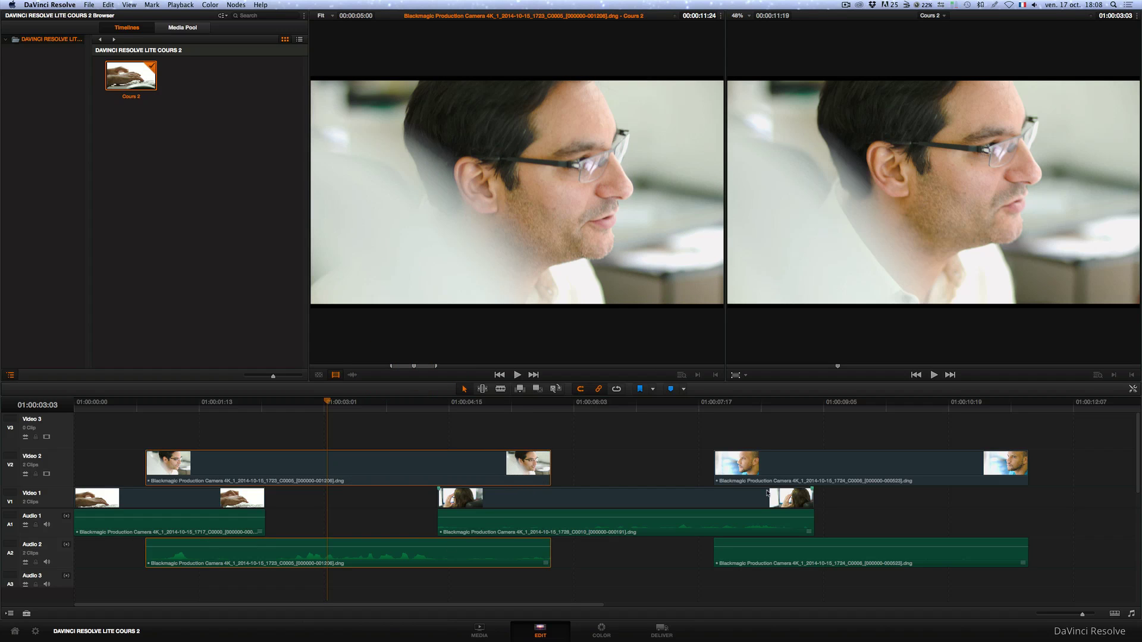
Move both Video 2 clips onto Video 1, the last one to the end and the first one trimmed to fit the gap
drag(855, 470, 949, 493)
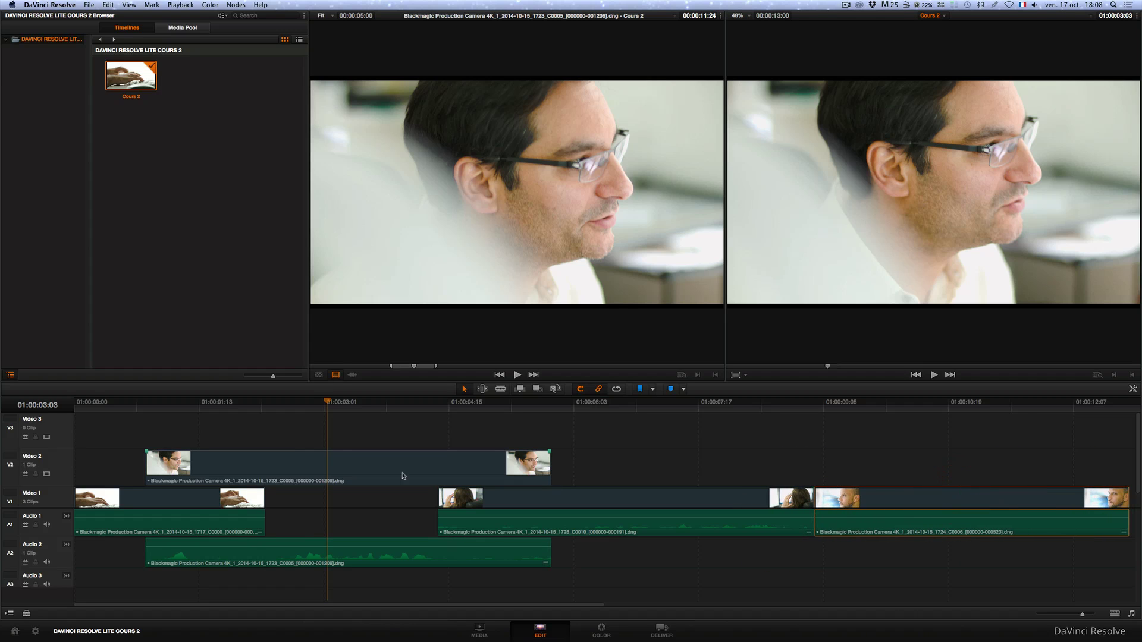
mouse_move(343, 468)
mouse_down()
mouse_move(346, 490)
mouse_move(346, 461)
mouse_up()
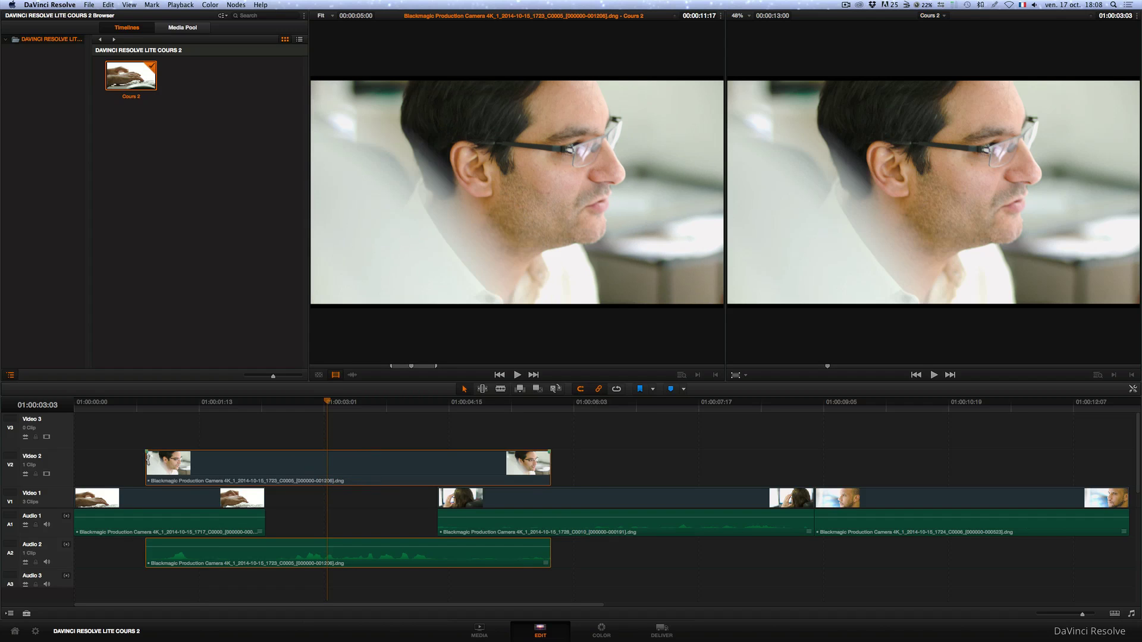
drag(145, 464, 265, 464)
drag(551, 461, 435, 460)
drag(352, 476, 348, 500)
Lengthen and then shorten the second Video 1 clip's out point from the source viewer, and close the gap after it
drag(426, 370, 436, 369)
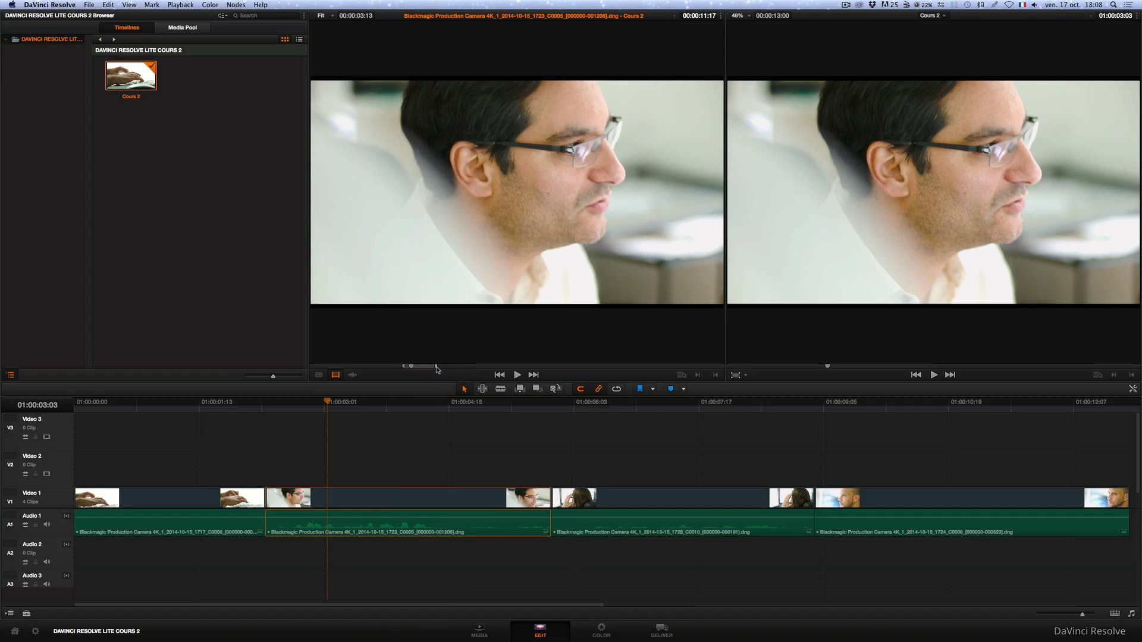
key(shift+z)
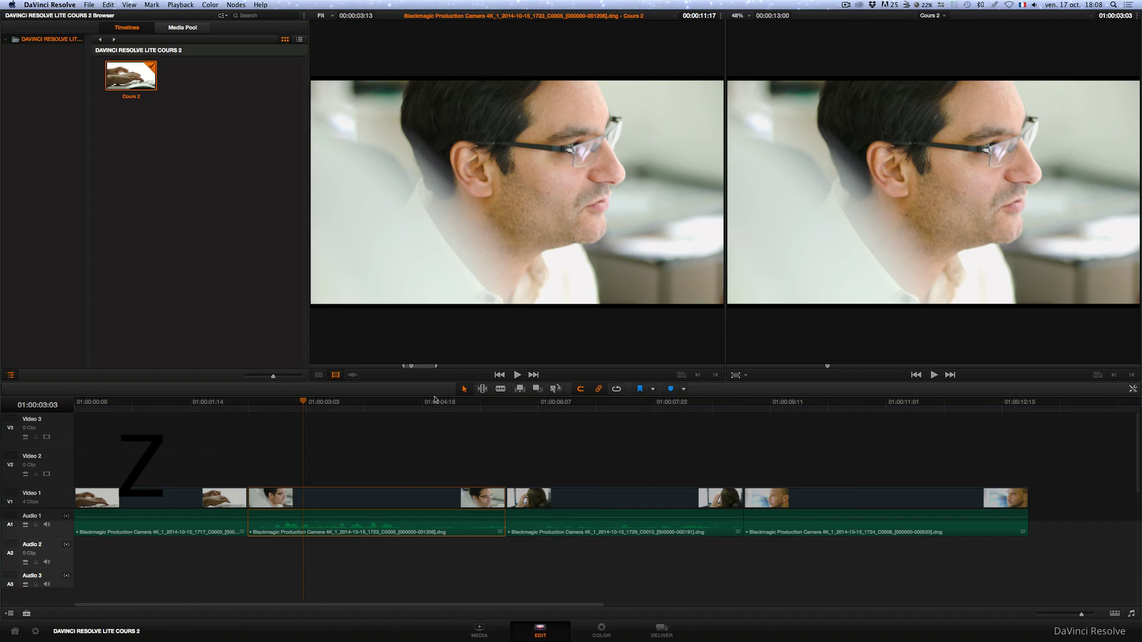
drag(433, 370, 427, 369)
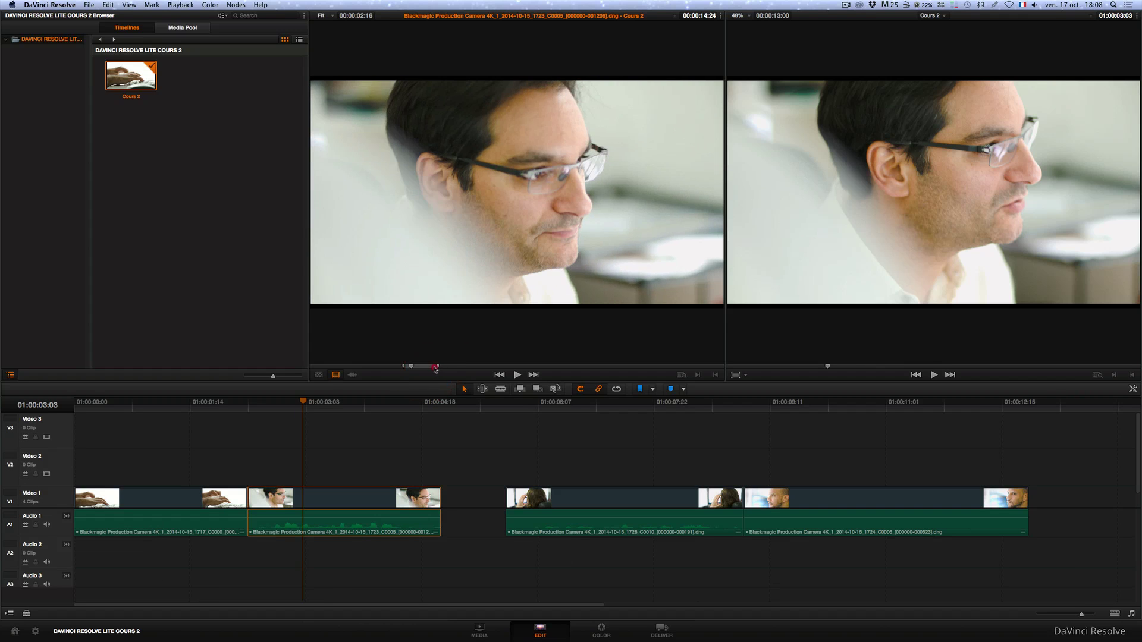
drag(428, 369, 425, 368)
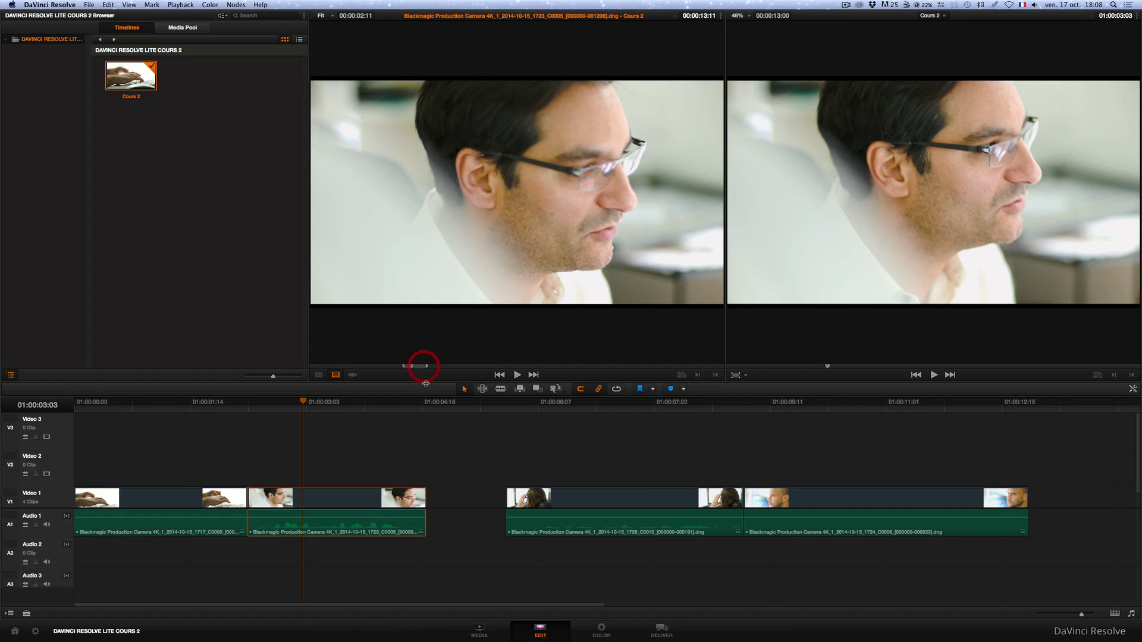
click(466, 499)
key(BackSpace)
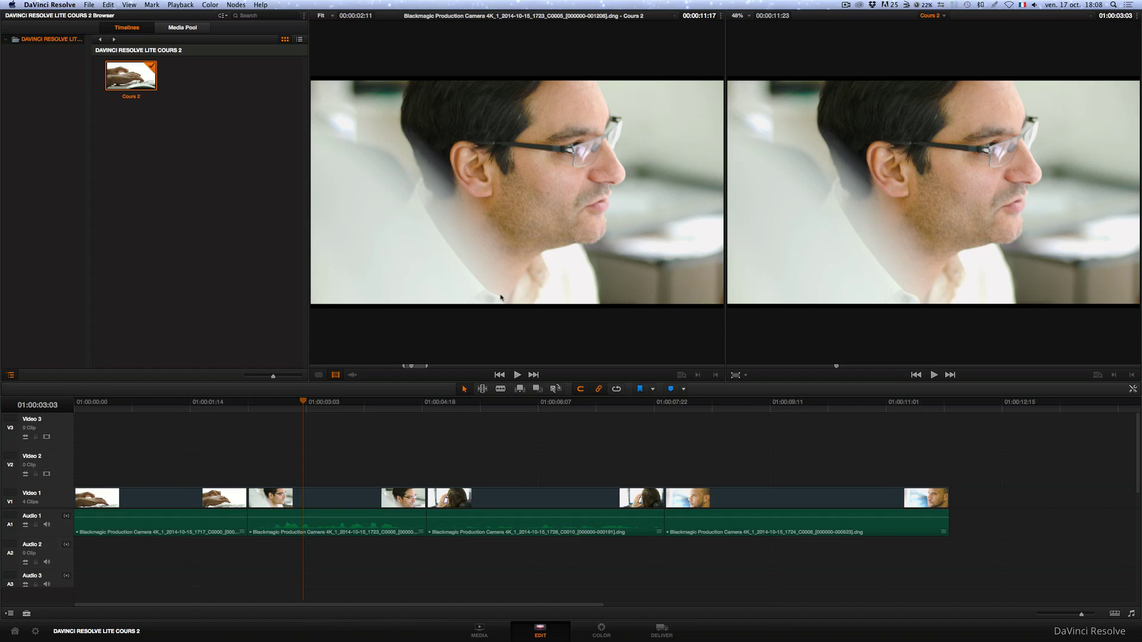
Play the timeline from 01:00:03:03 with a brief pause and stop at 01:00:06:02
click(889, 255)
click(934, 375)
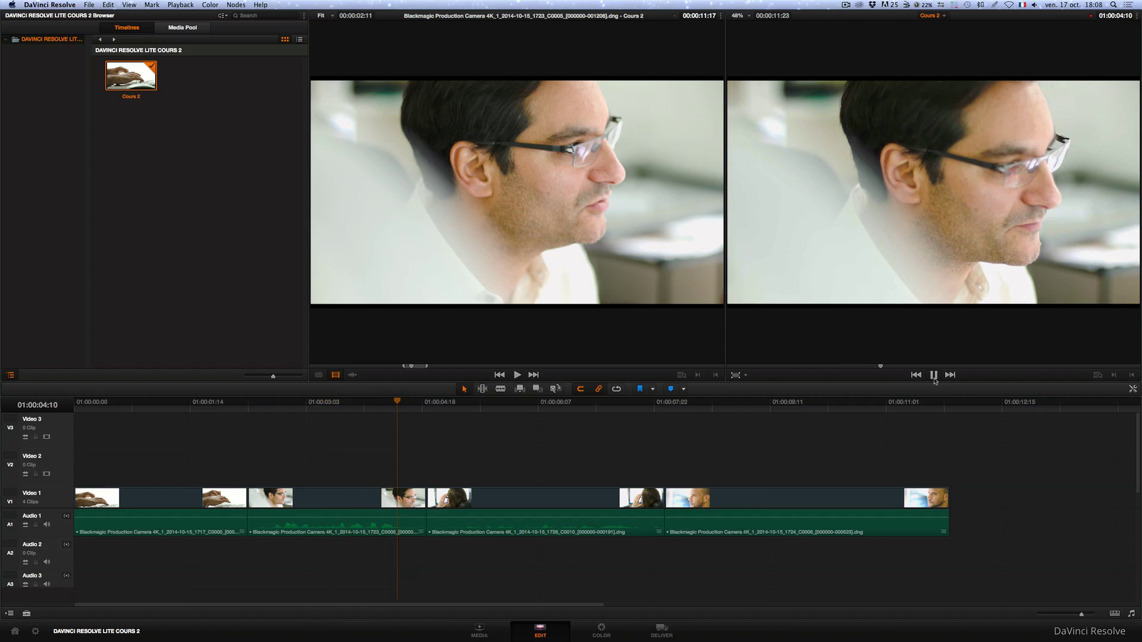
click(934, 379)
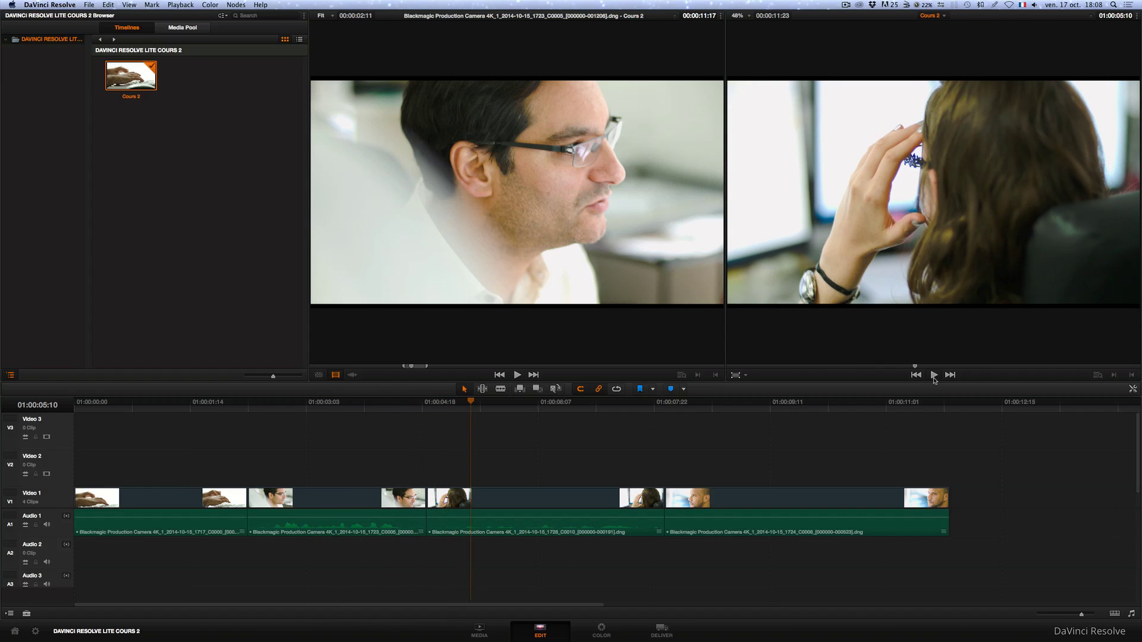
click(933, 376)
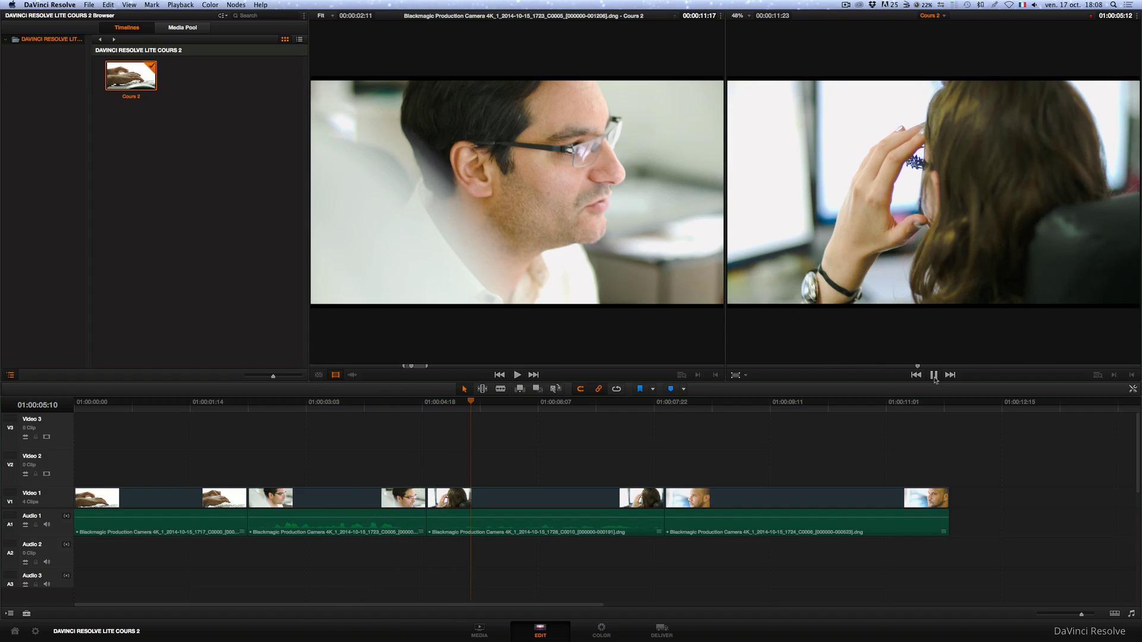
click(935, 376)
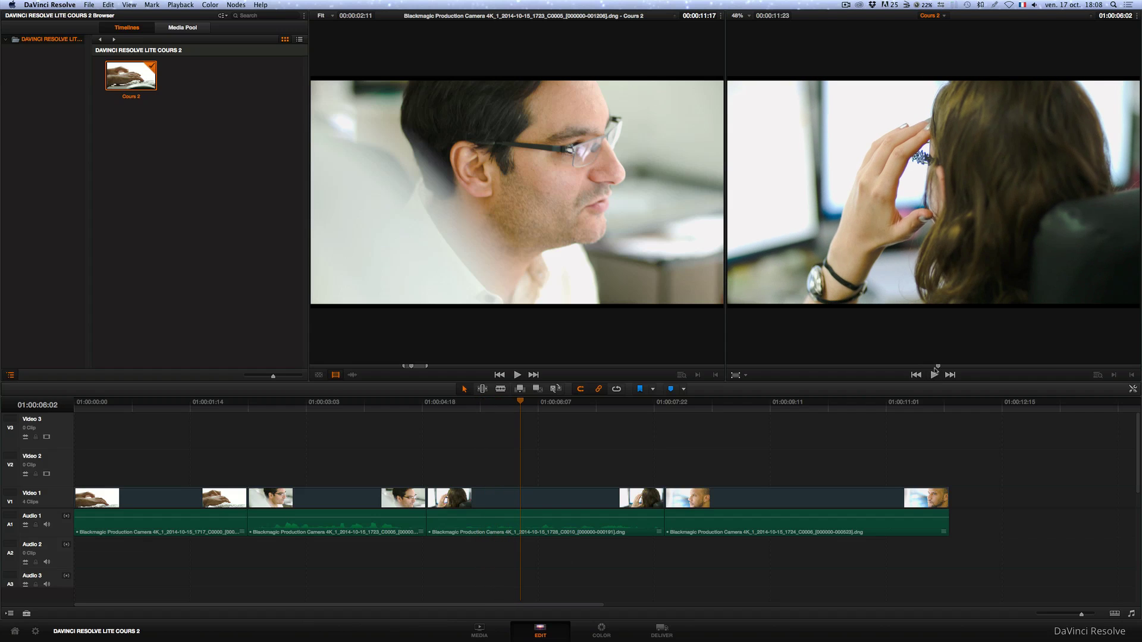
Step the playhead back a few single frames, then forward frame by frame to 01:00:06:03
key(Left)
key(Left)
key(Left)
key(Left)
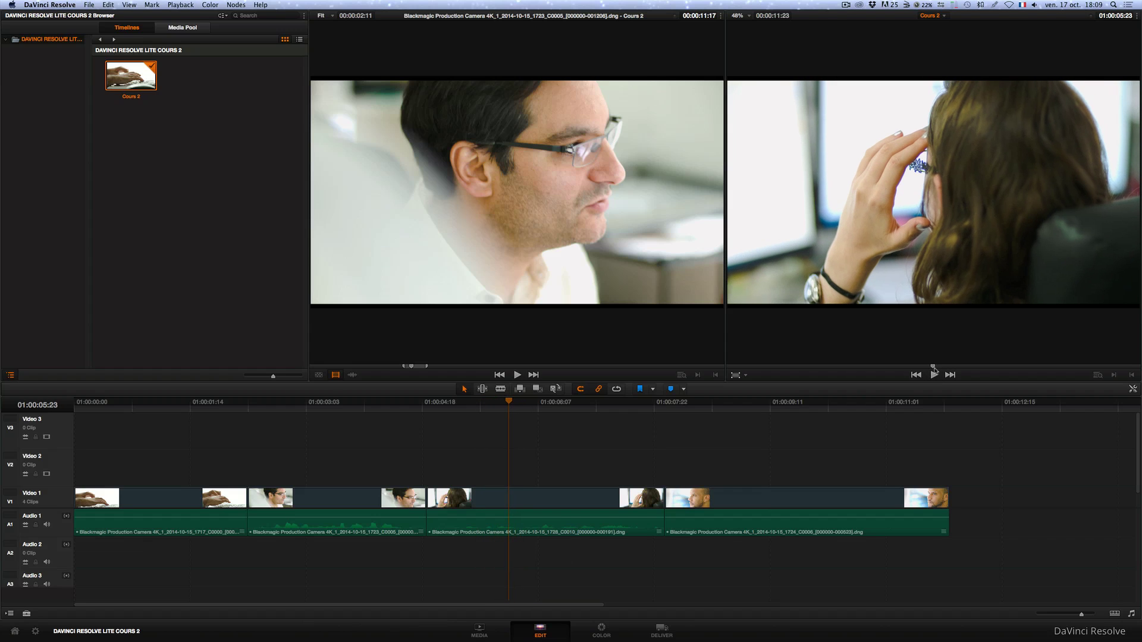
key(Right)
key(Right)
key(Right)
key(Right)
key(Right)
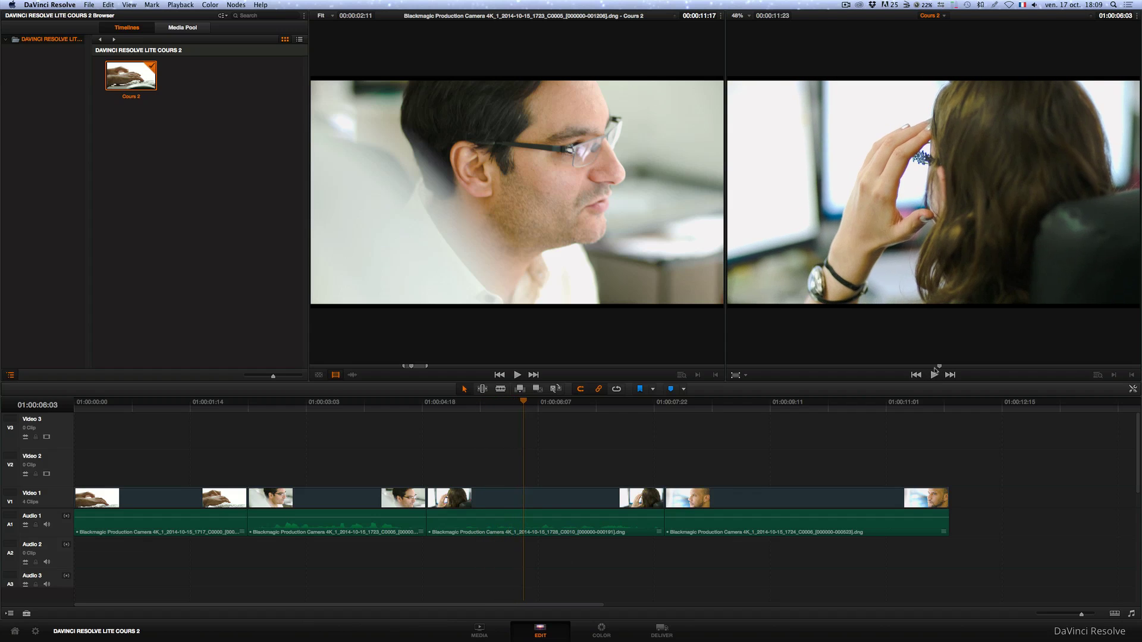
Move the playhead in one-second jumps forward to 01:00:08:03 and back to 01:00:02:03
key(shift+Right)
key(shift+Right)
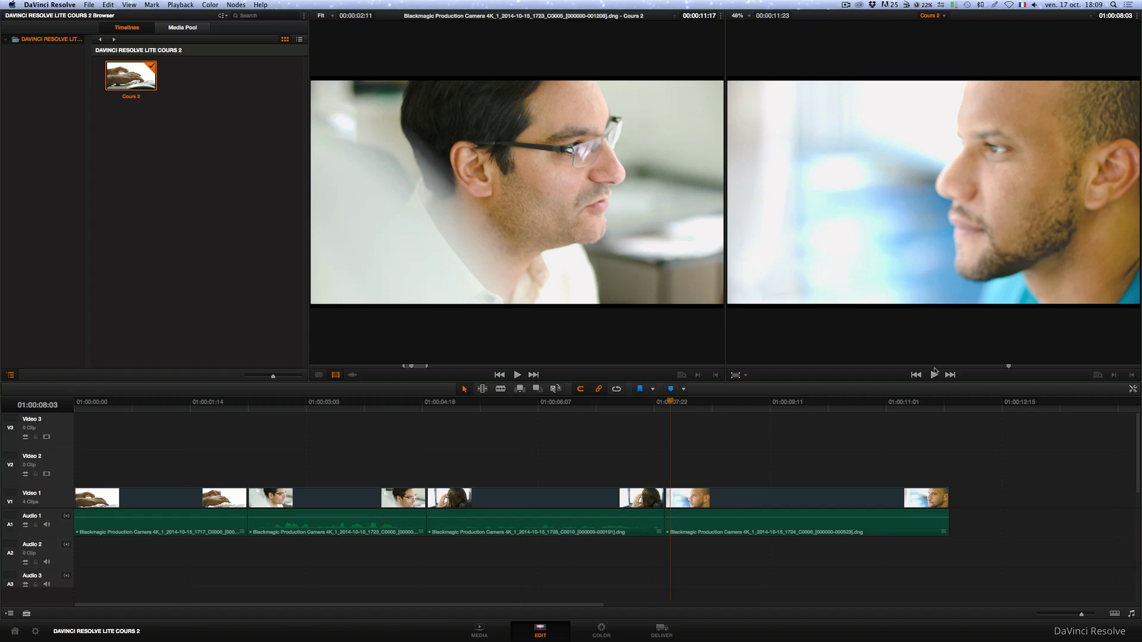
key(shift+Left)
key(shift+Left)
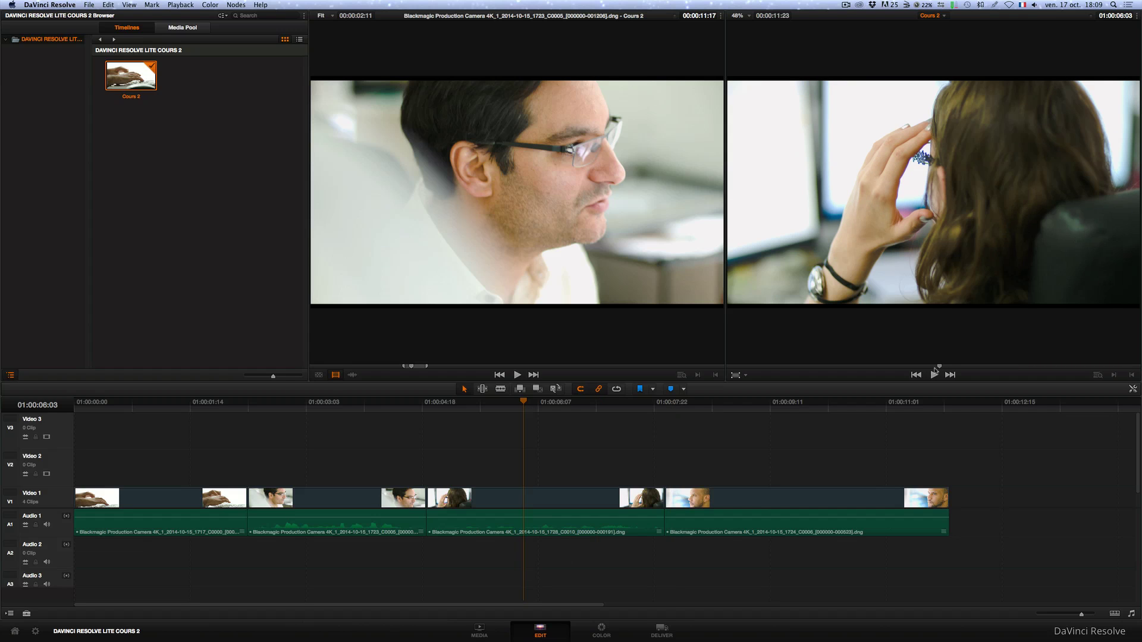
key(shift+Left)
key(shift+Left)
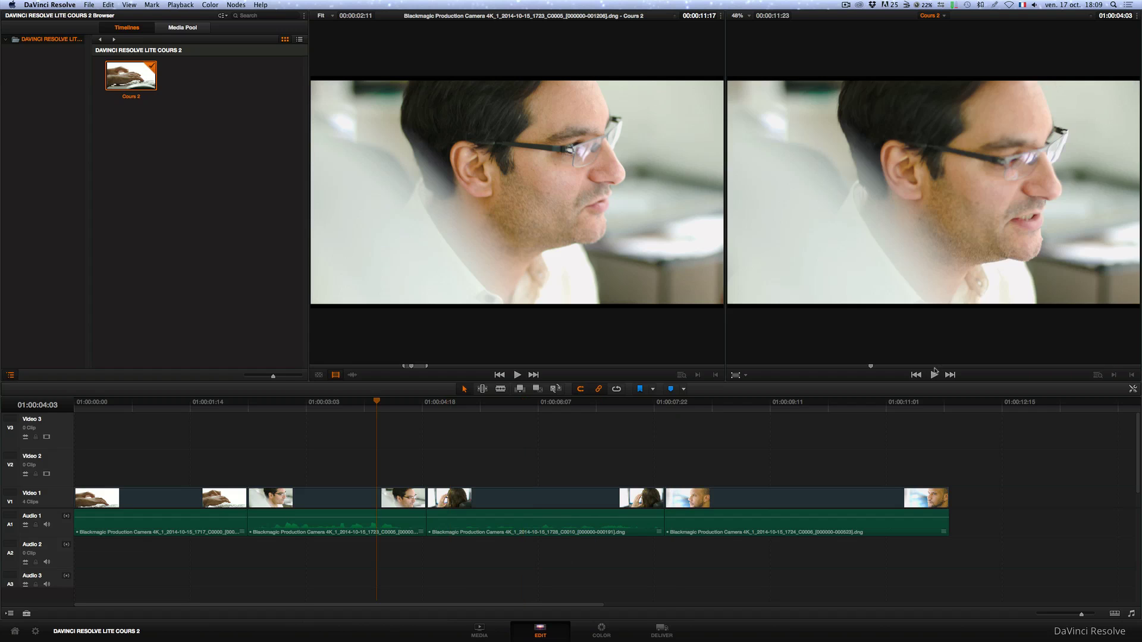
key(shift+Left)
key(shift+Left)
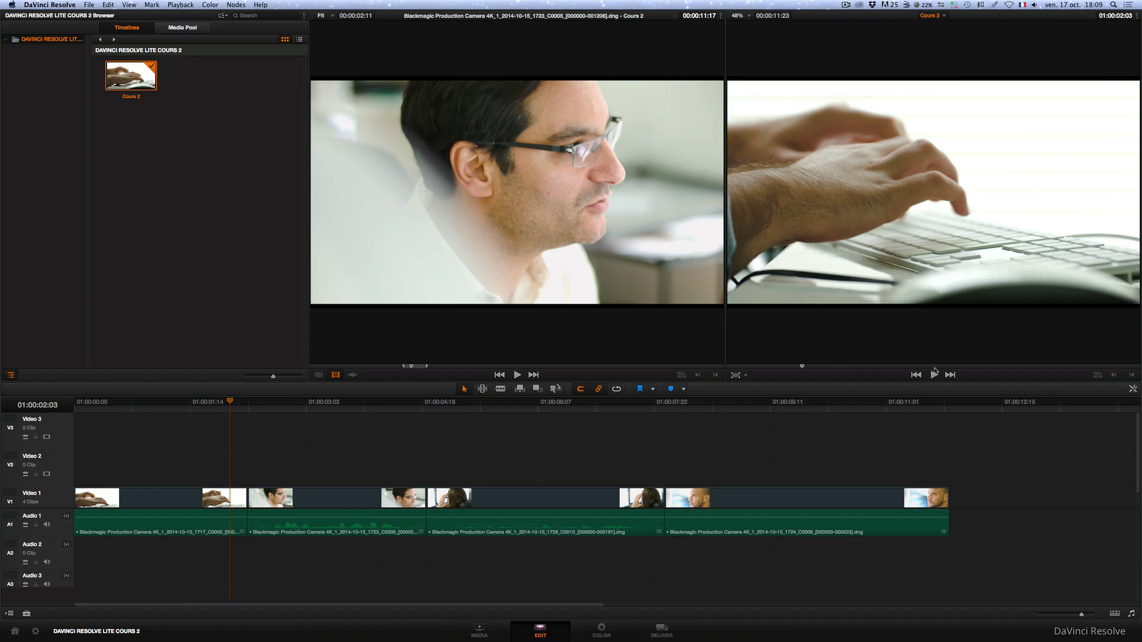
Park the playhead at 01:00:03:09 using one-second jumps followed by single-frame steps
key(shift+Left)
key(shift+Right)
key(shift+Right)
key(Right)
key(Right)
key(Right)
key(Right)
key(Right)
key(Right)
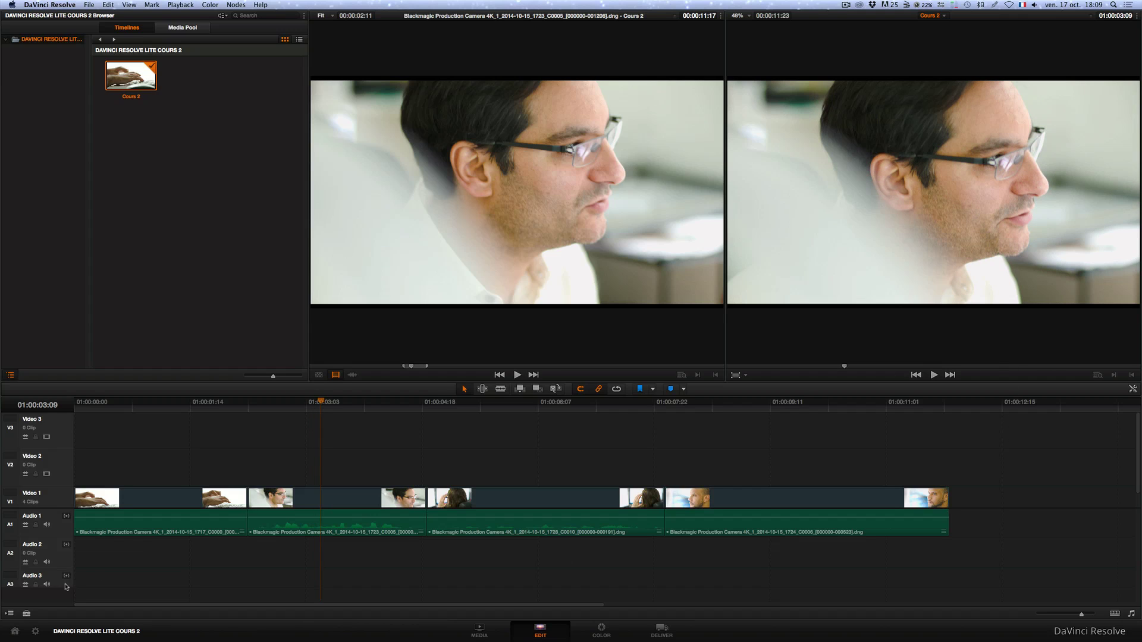
Select the second Video 1 clip, show the Inspector and try changing its Transform pan and zoom
click(343, 500)
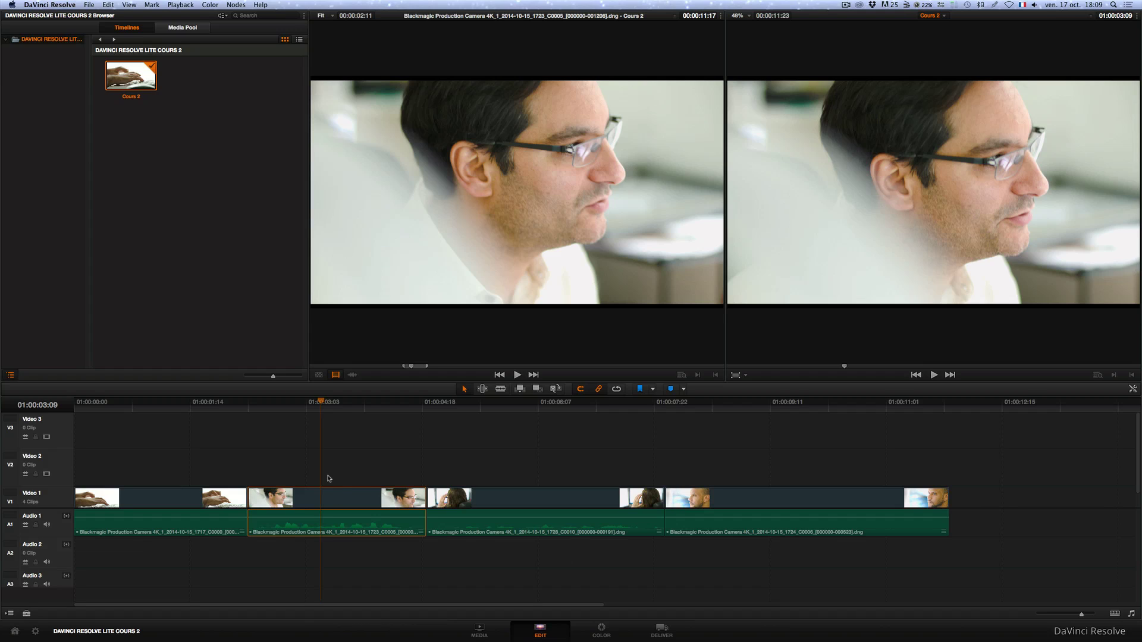
click(1133, 390)
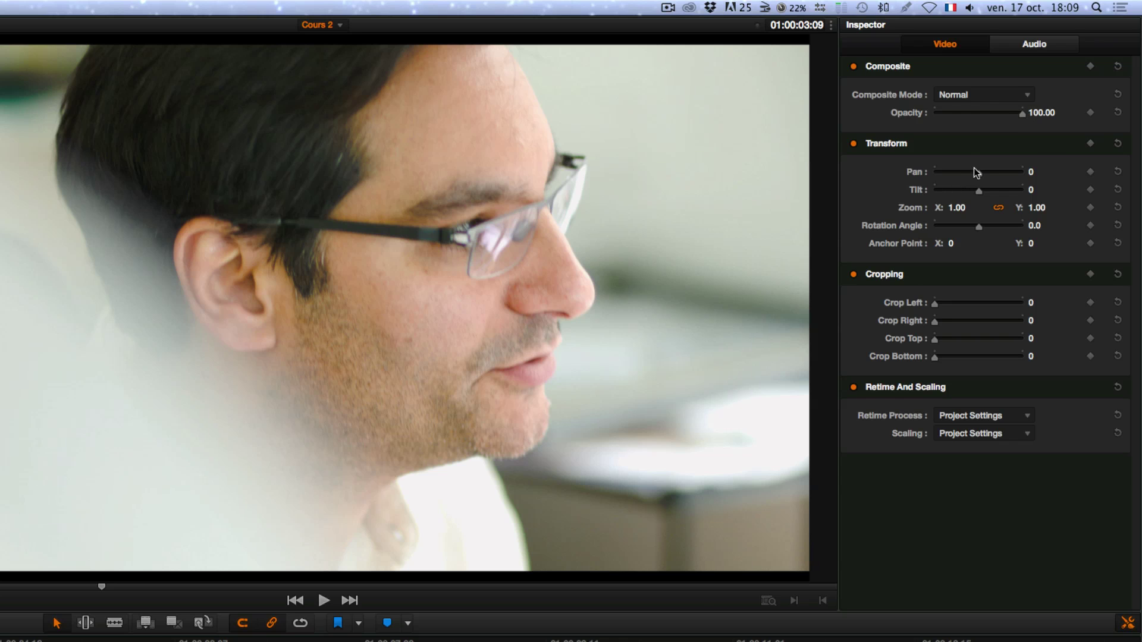
mouse_move(976, 173)
mouse_down()
mouse_move(967, 176)
mouse_move(992, 173)
mouse_move(971, 173)
mouse_move(986, 186)
mouse_move(951, 194)
mouse_move(965, 190)
mouse_up()
mouse_move(1037, 207)
mouse_down()
mouse_move(998, 208)
mouse_move(1033, 205)
mouse_up()
Reset the clip's whole Transform section, and reset pan, tilt, zoom, rotation angle and anchor point individually
click(1118, 144)
click(1117, 145)
click(1118, 172)
click(1118, 191)
click(1118, 208)
click(1119, 226)
click(1117, 243)
Try a rotation angle of -74.4 on the clip, reset its Transform settings and test the Crop Left value
drag(977, 229, 970, 226)
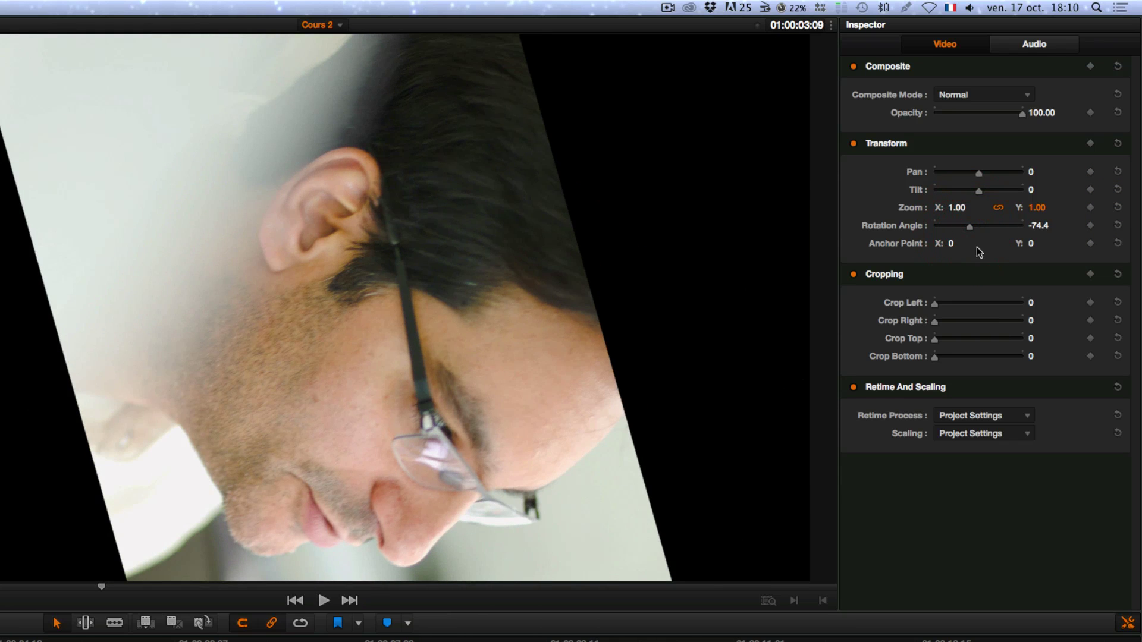
click(1118, 209)
click(1117, 146)
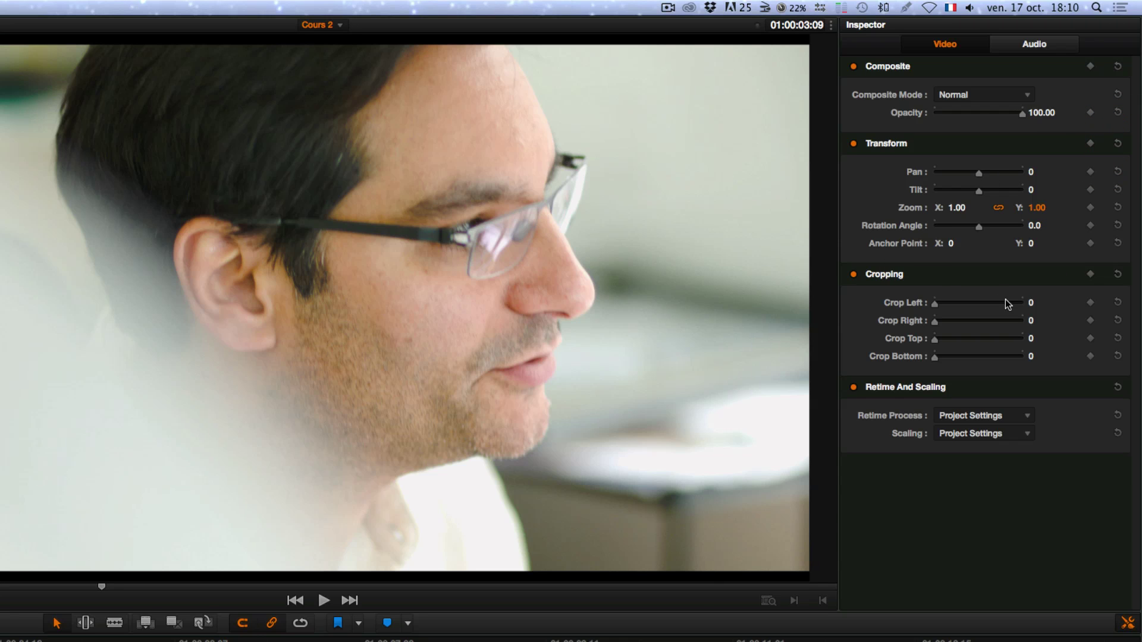
drag(938, 306, 908, 301)
Try the Stretch, Fill and Crop scaling options on the clip and return Scaling to Project Settings
click(967, 436)
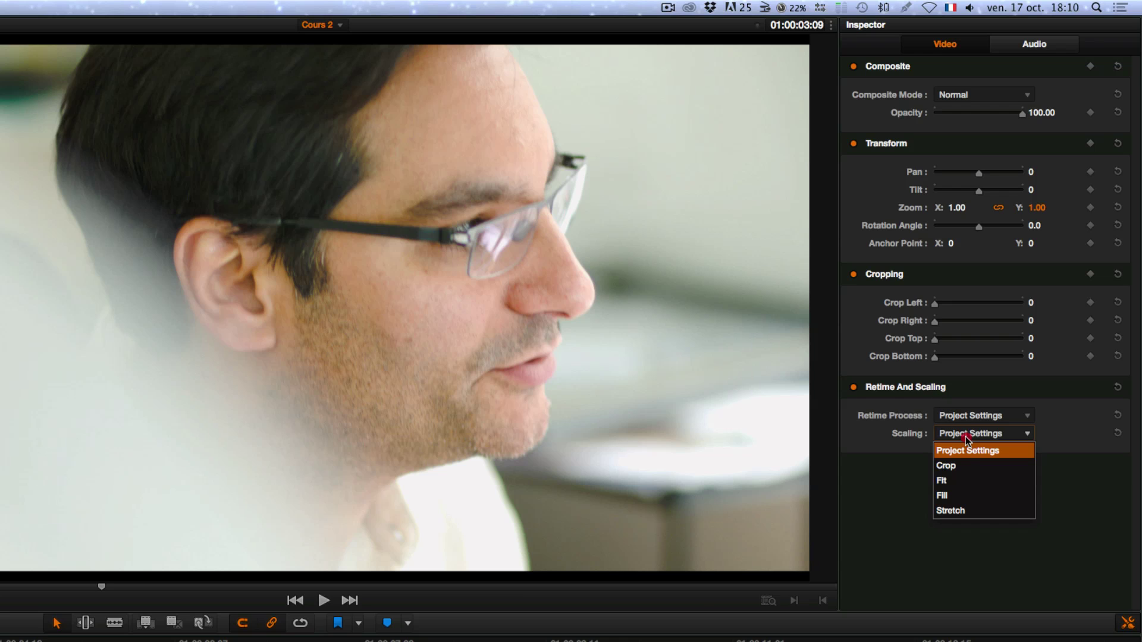
click(958, 511)
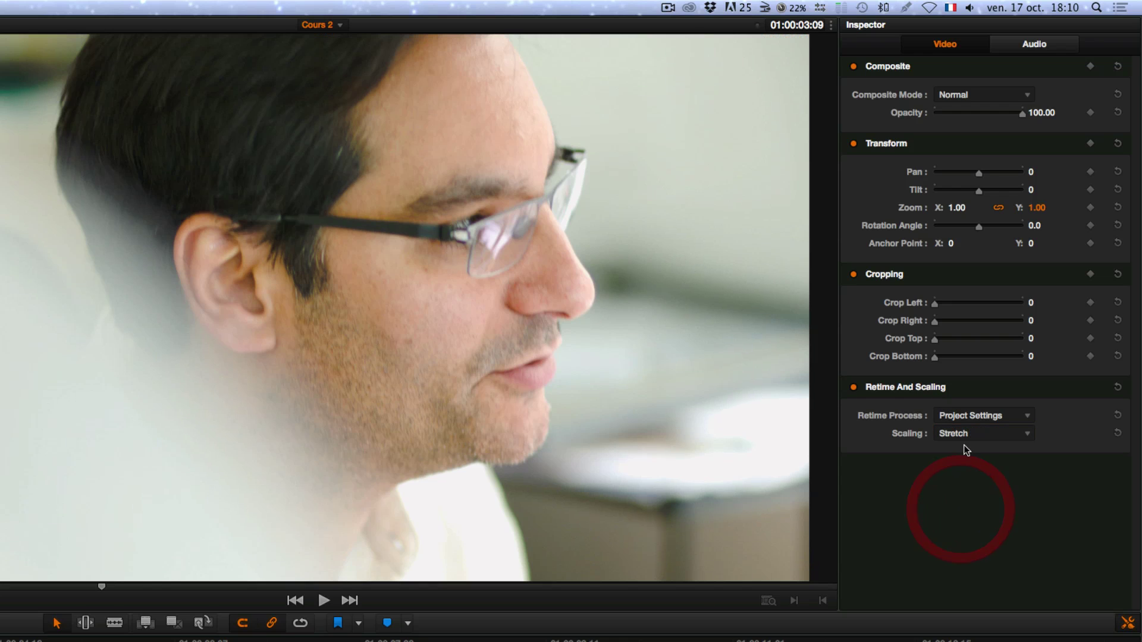
click(963, 436)
click(959, 495)
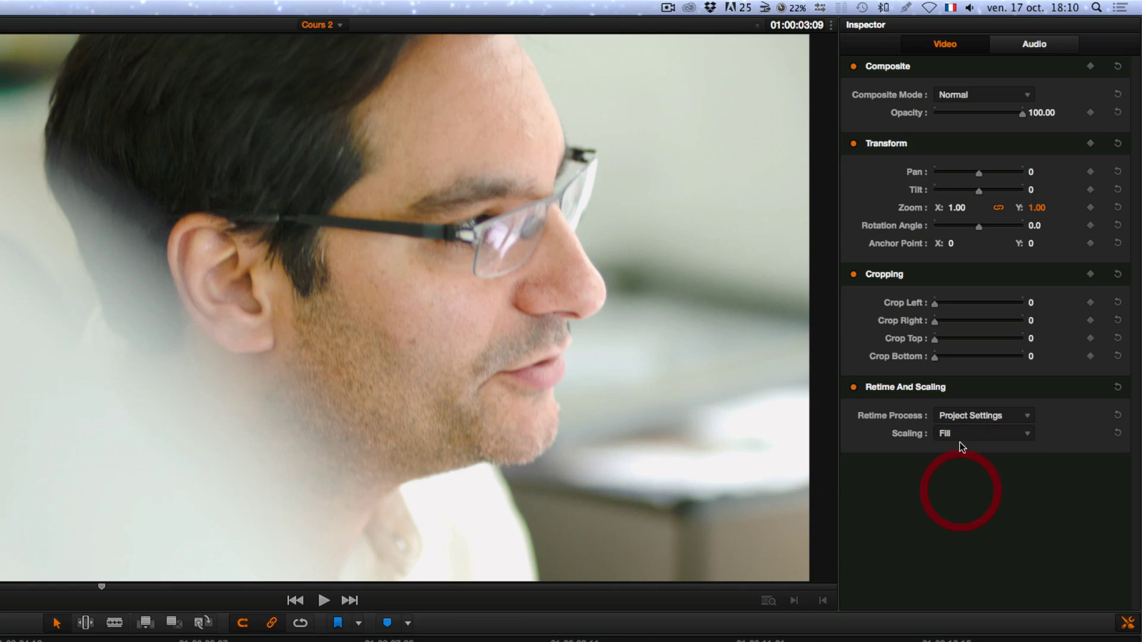
click(964, 435)
click(963, 466)
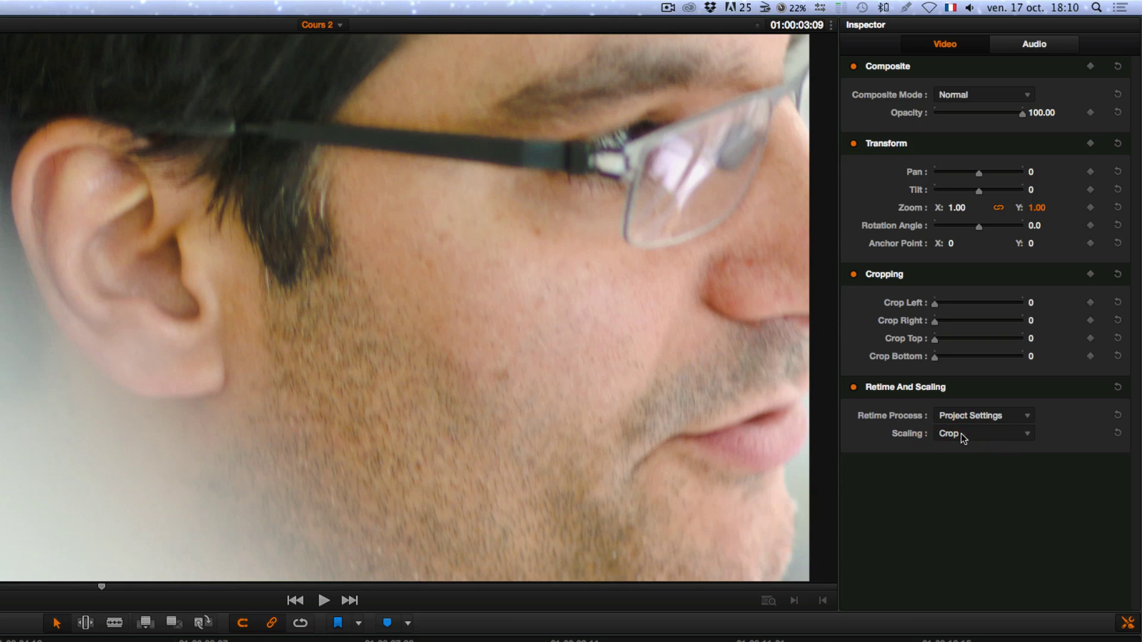
click(963, 435)
click(963, 450)
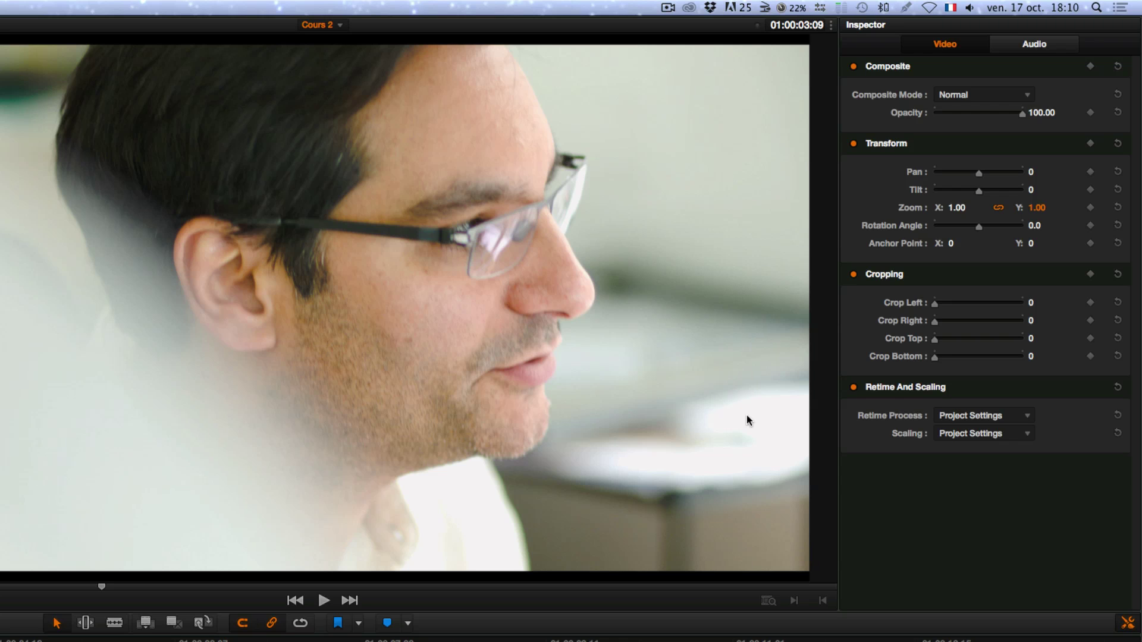
Try an audio volume of -3.77 on the clip, reset Volume and Pan, and return to its video properties
click(1034, 46)
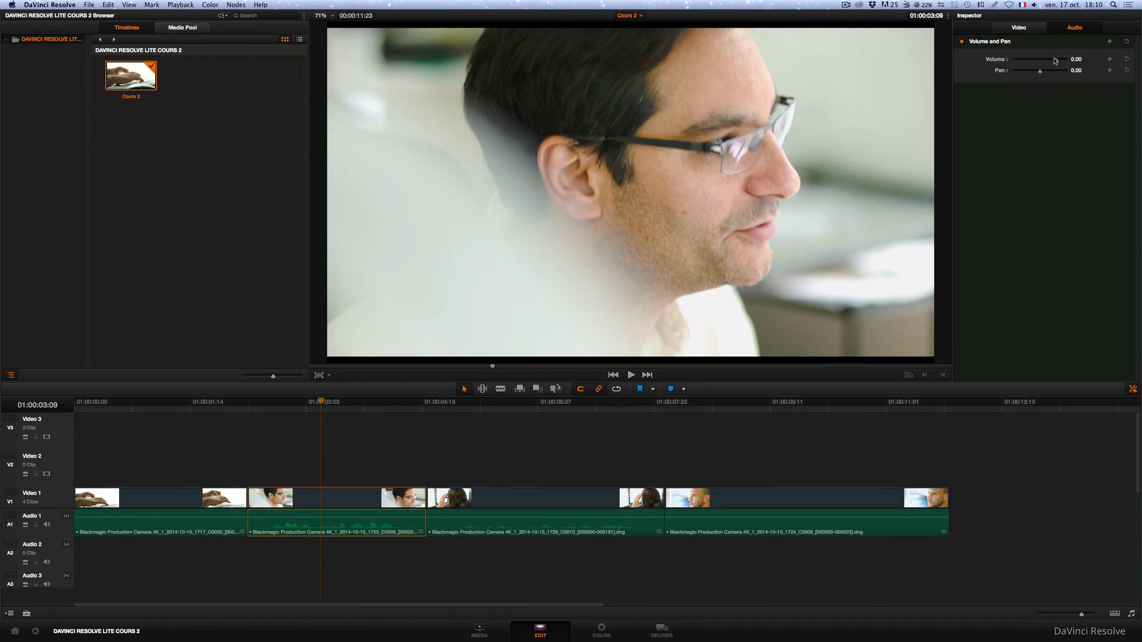
mouse_move(1054, 60)
mouse_down()
mouse_move(1028, 60)
mouse_move(1075, 60)
mouse_move(1054, 60)
mouse_up()
text(0)
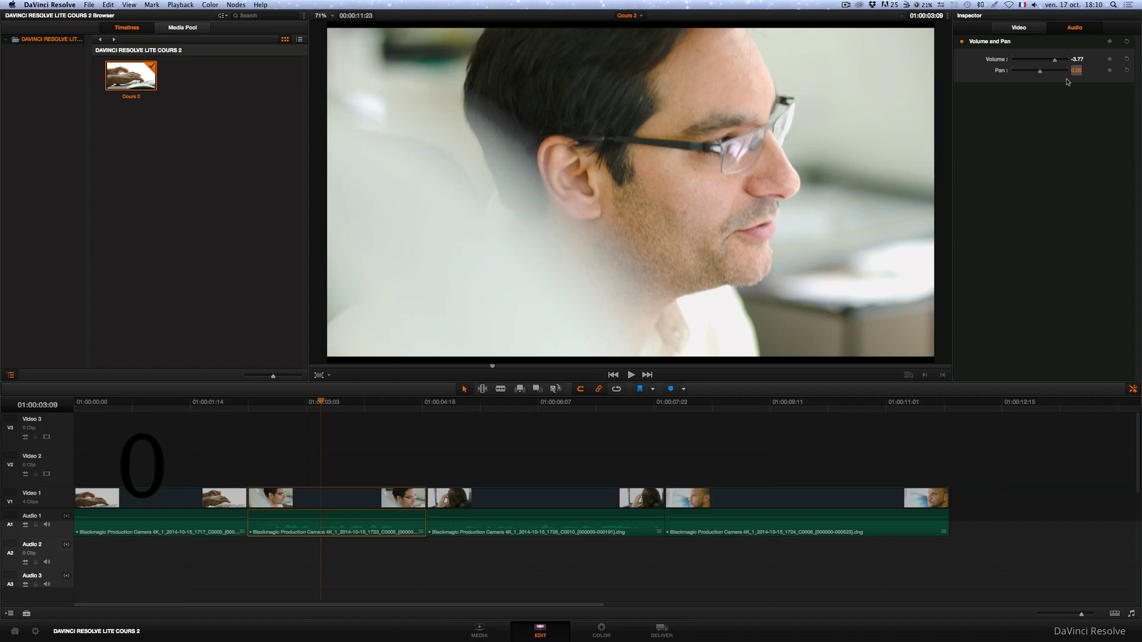
click(1127, 43)
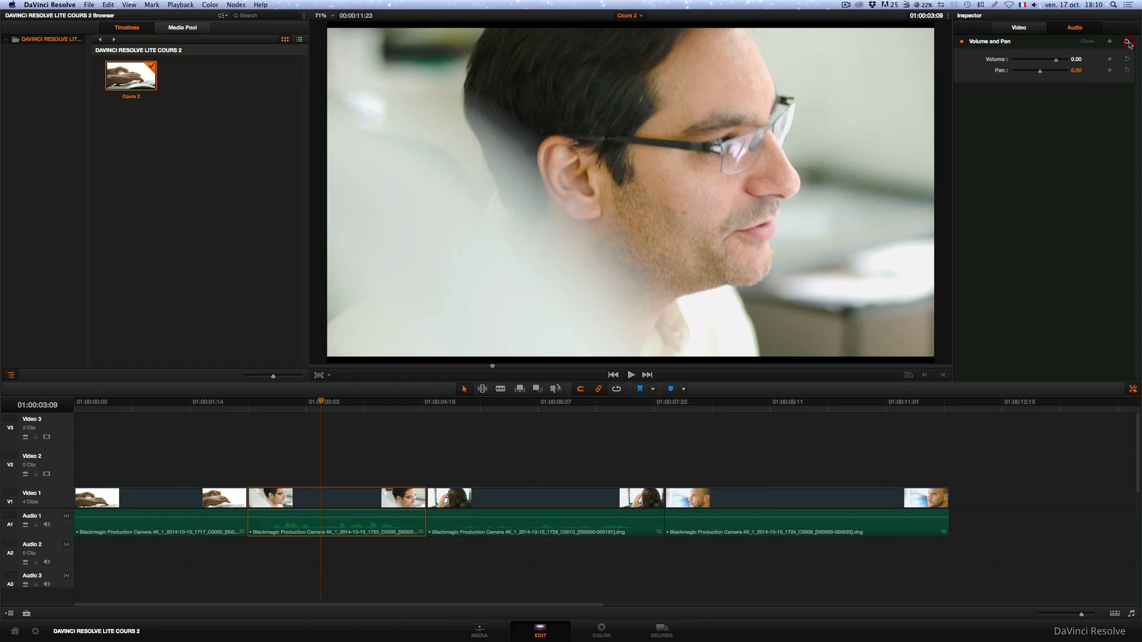
click(1013, 27)
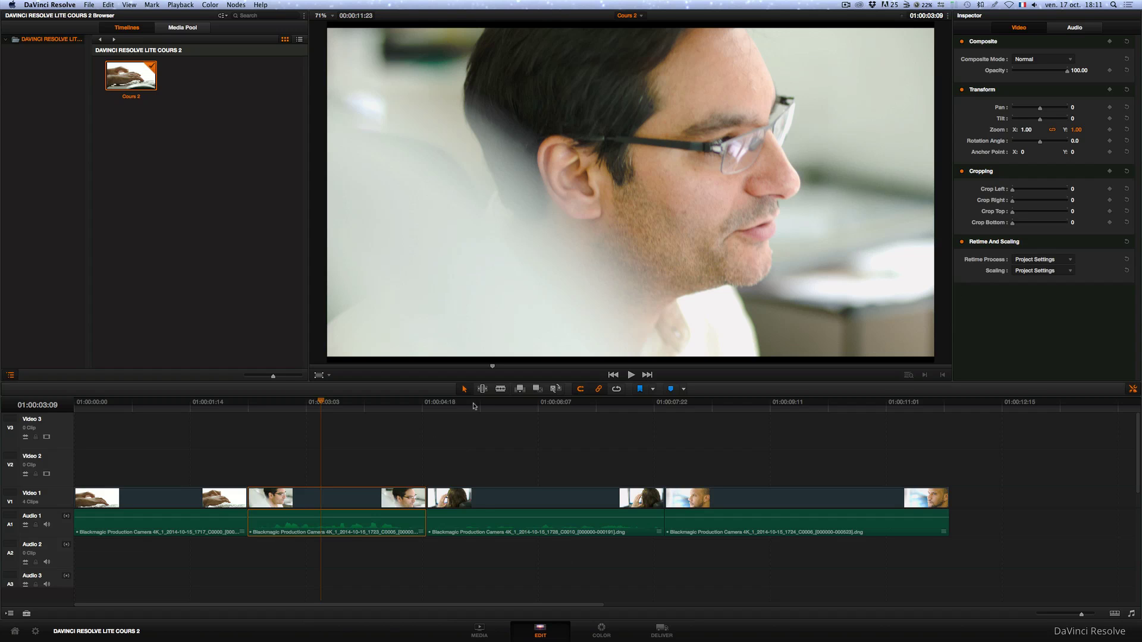
Set the third Video 1 clip's zoom to 0.25 with the playhead at 01:00:05:17, and switch to the Color page
drag(474, 406, 493, 453)
click(513, 497)
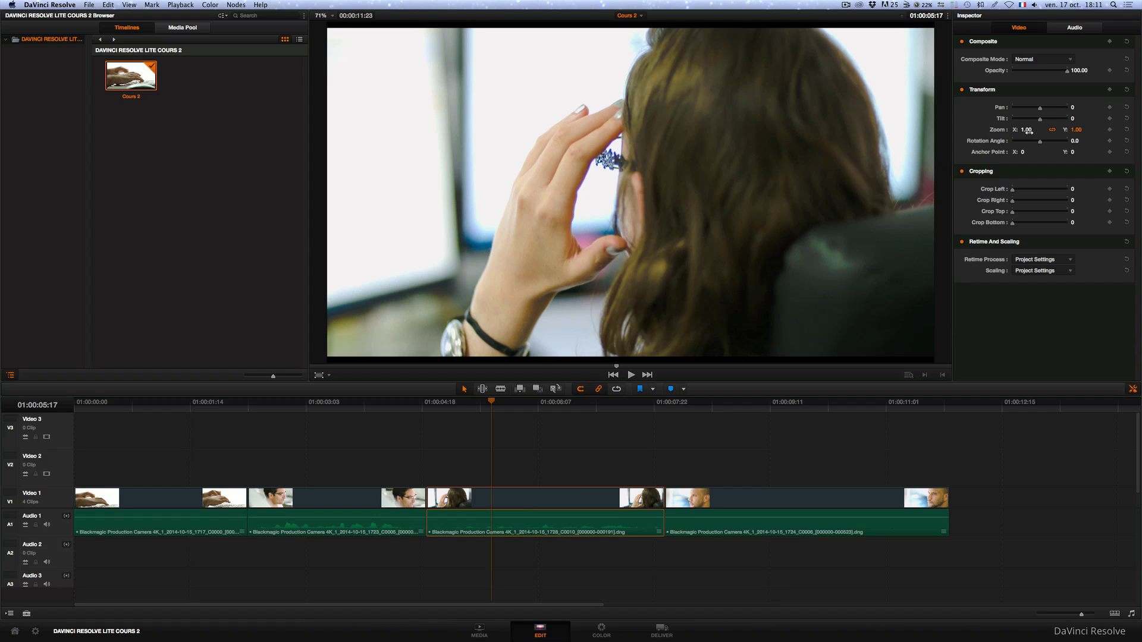
drag(1075, 129, 749, 266)
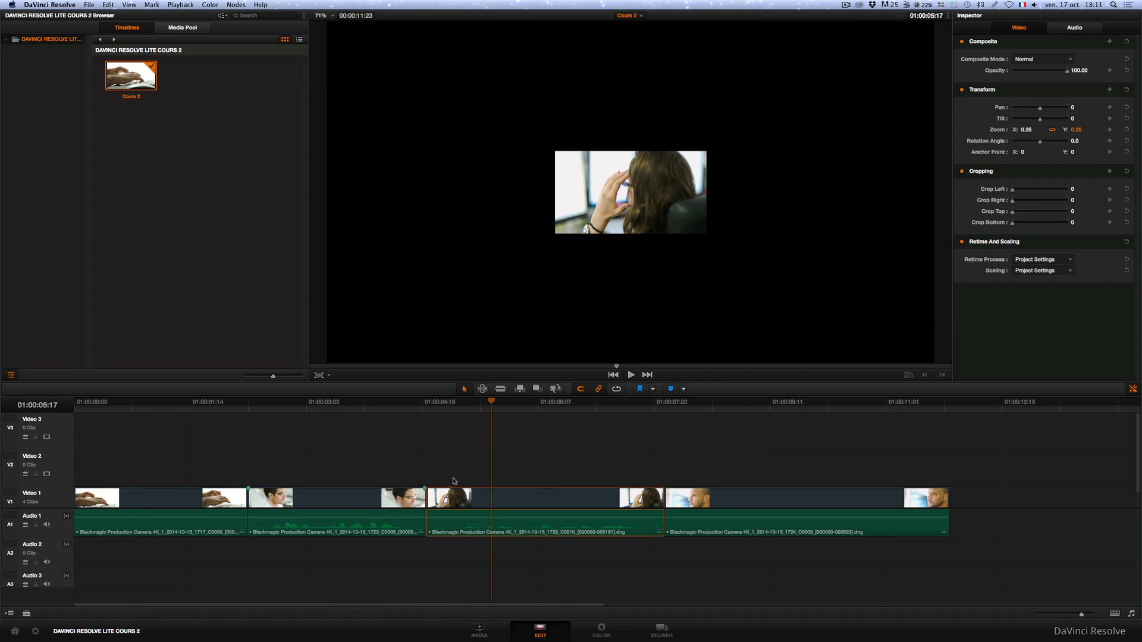
click(602, 629)
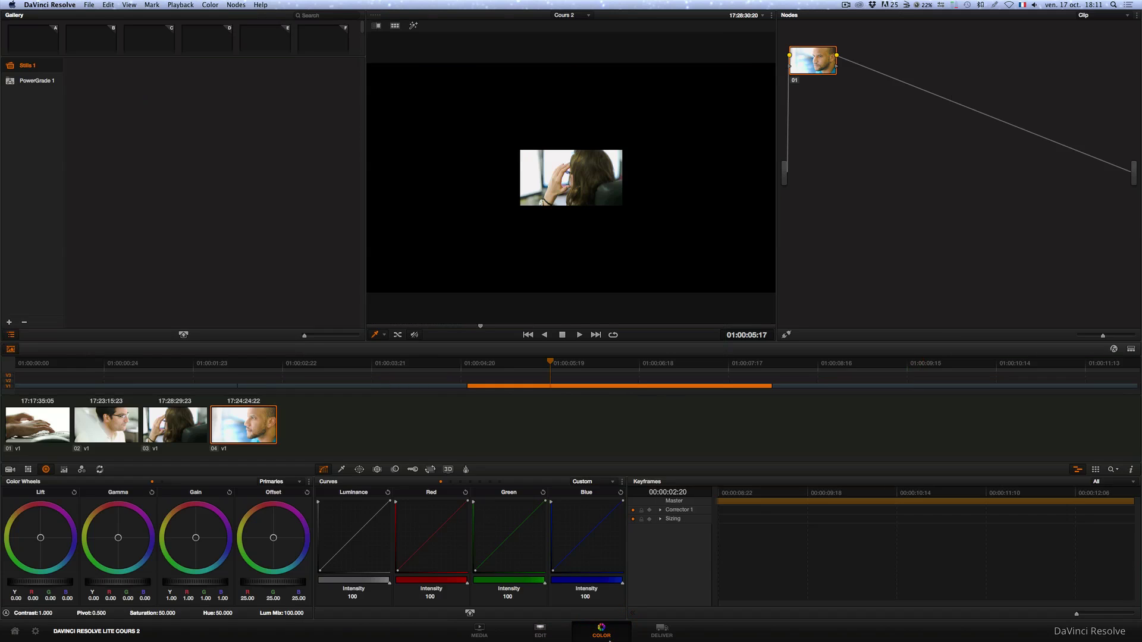
Check the second and third clips on the Color page, and move the third clip up to Video 2 on the Edit page
click(105, 425)
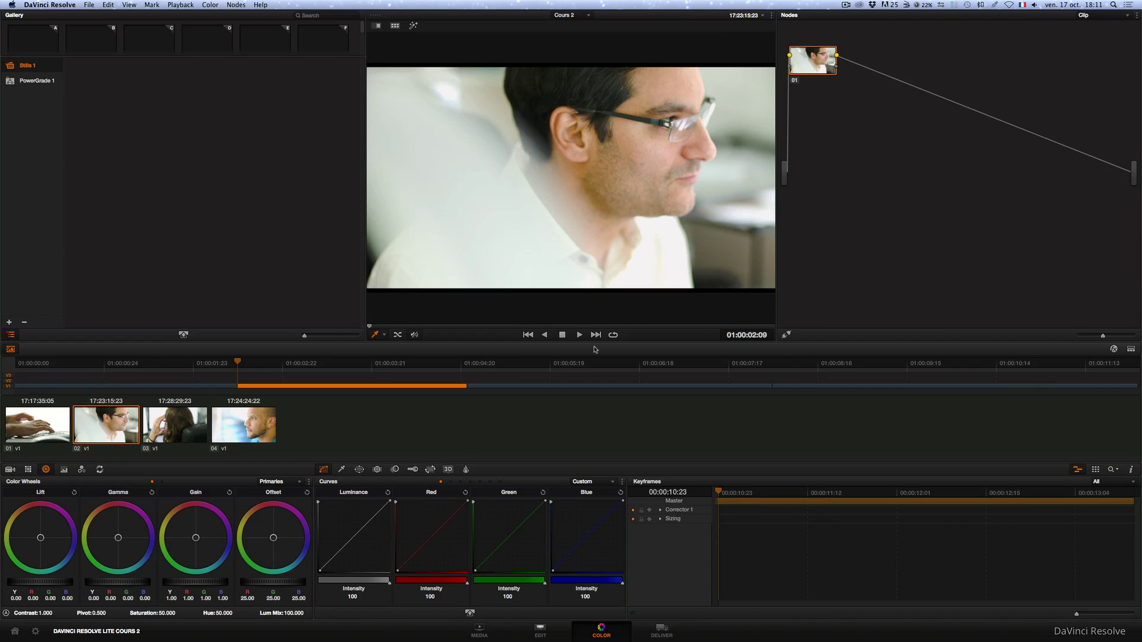
click(184, 427)
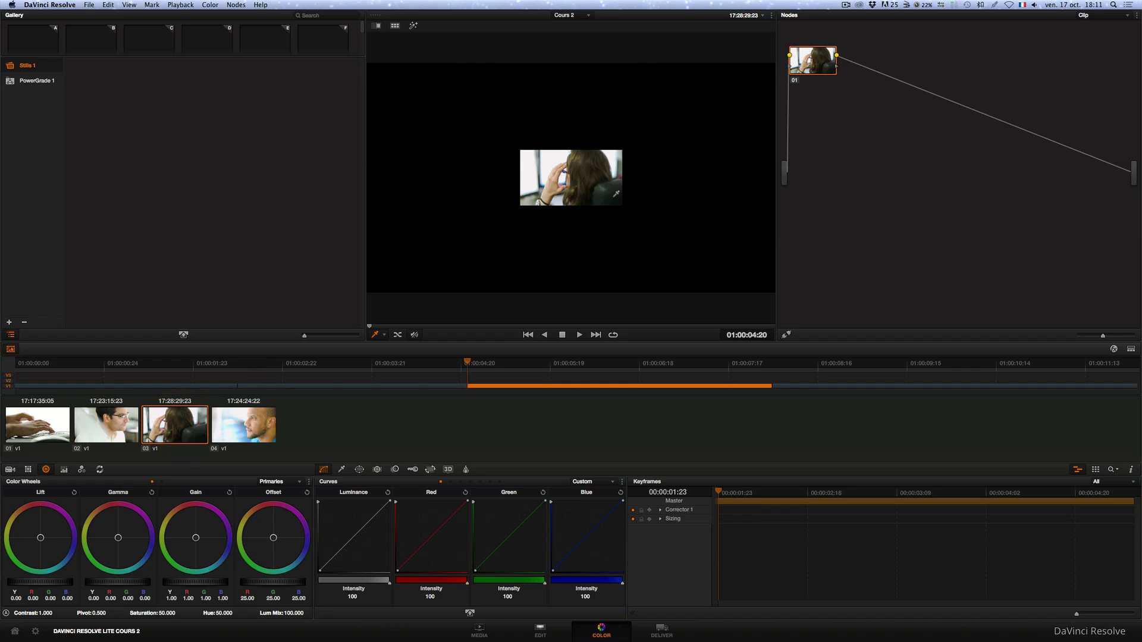
click(542, 631)
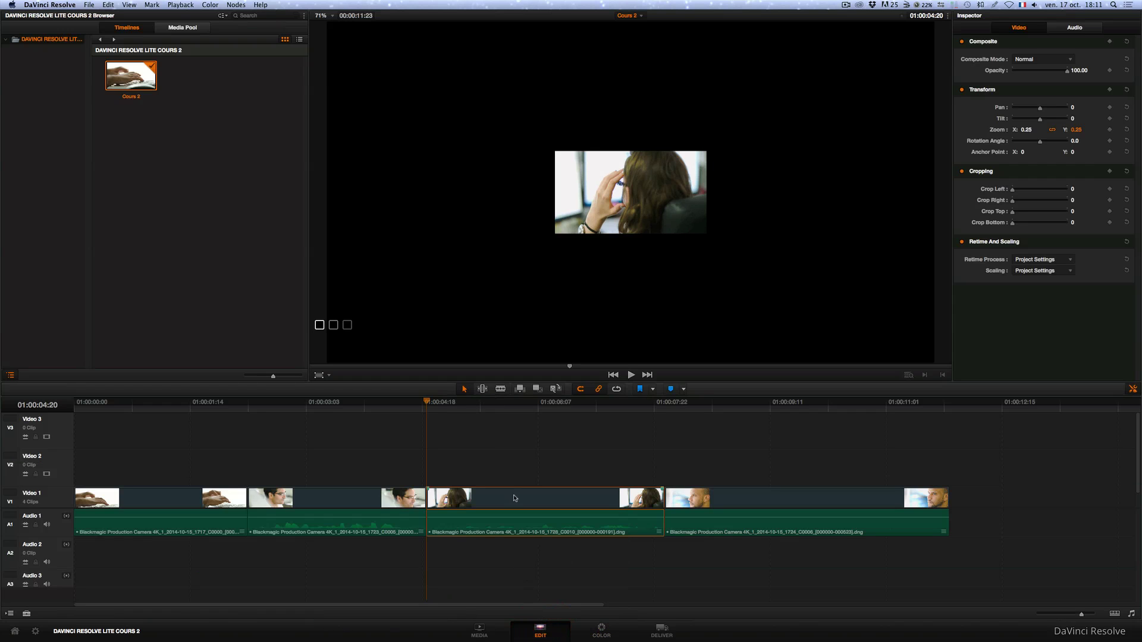
drag(515, 498, 519, 472)
Add the surfer wave clip from the NINJA2 drive to the Media Pool and return to the Edit page
click(182, 28)
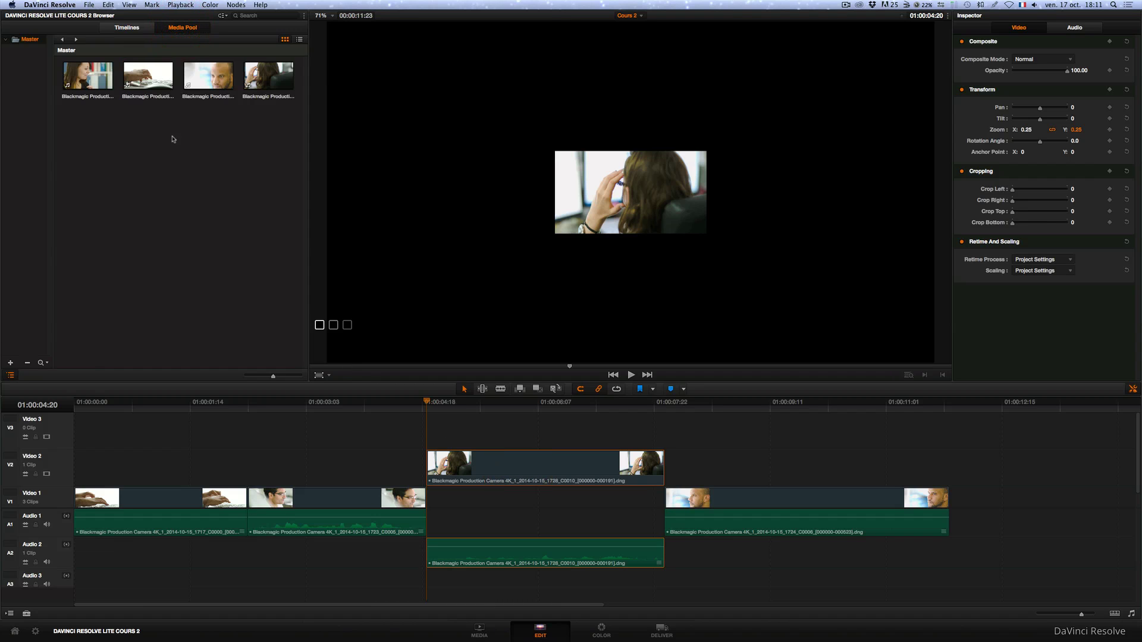
click(480, 632)
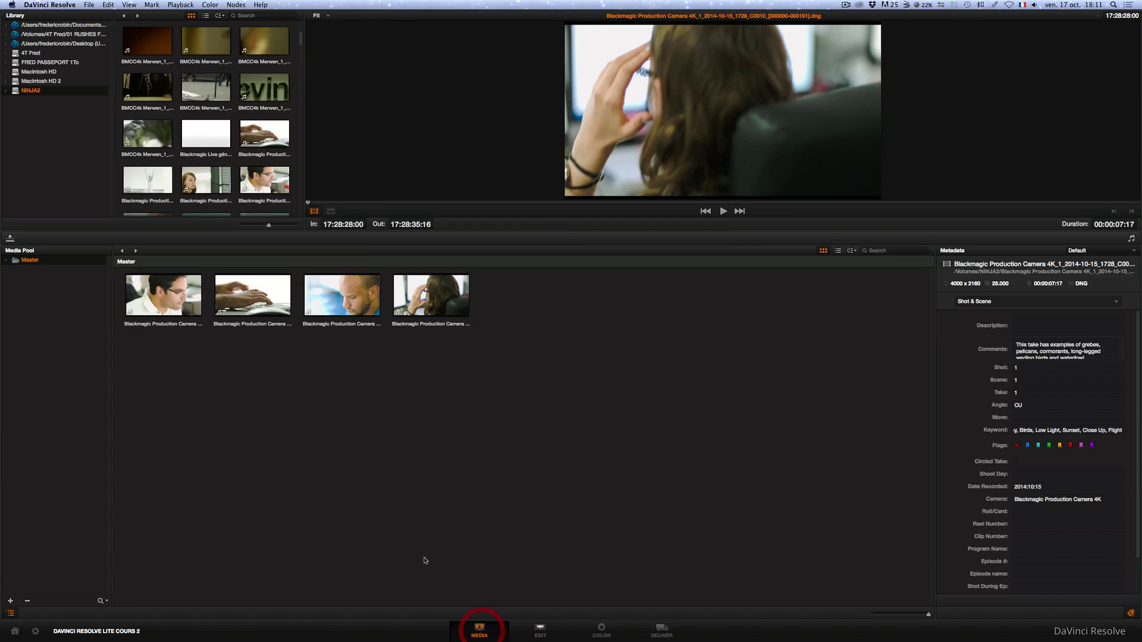
scroll(300, 46, down, 3)
drag(300, 46, 300, 52)
double_click(263, 97)
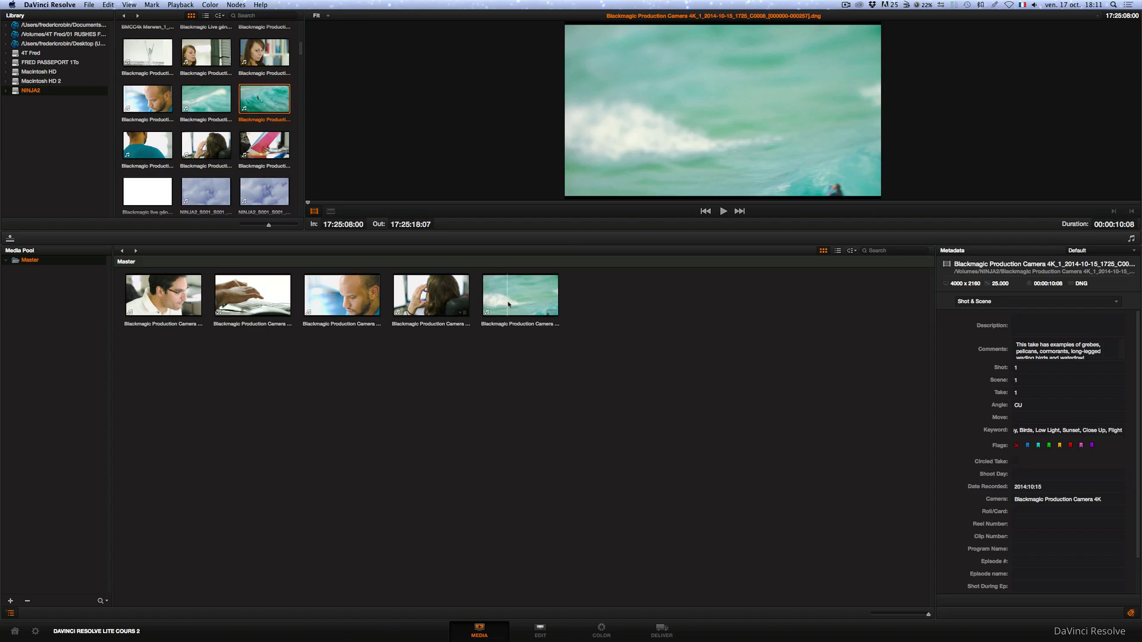
click(540, 631)
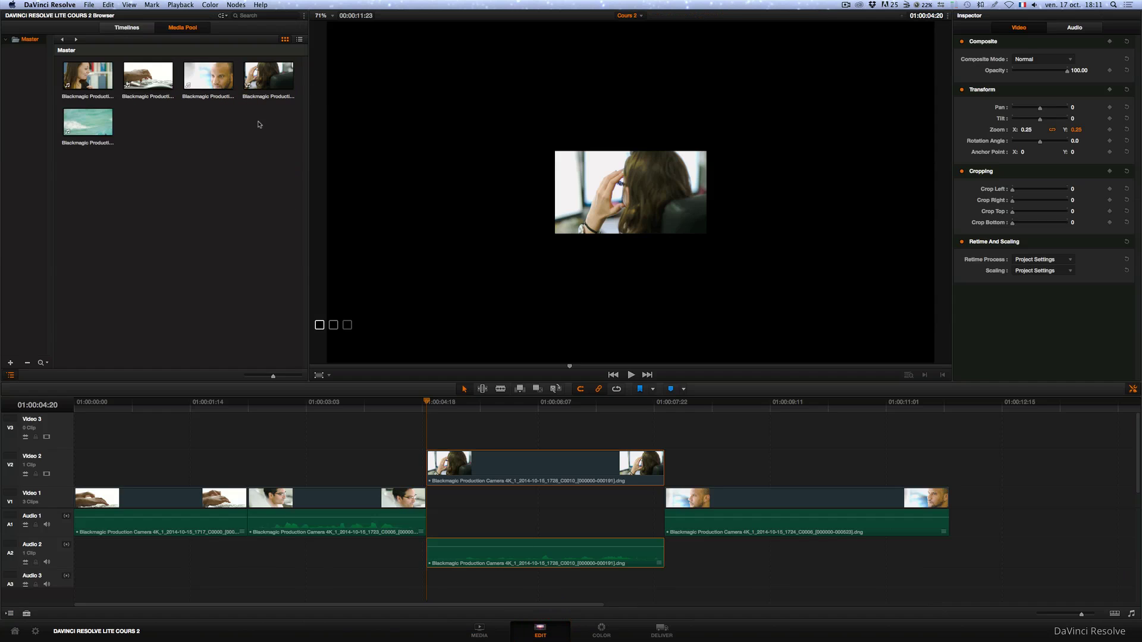
Place the wave clip on Video 1 beneath the Video 2 clip, trimming its end to match that clip
click(84, 124)
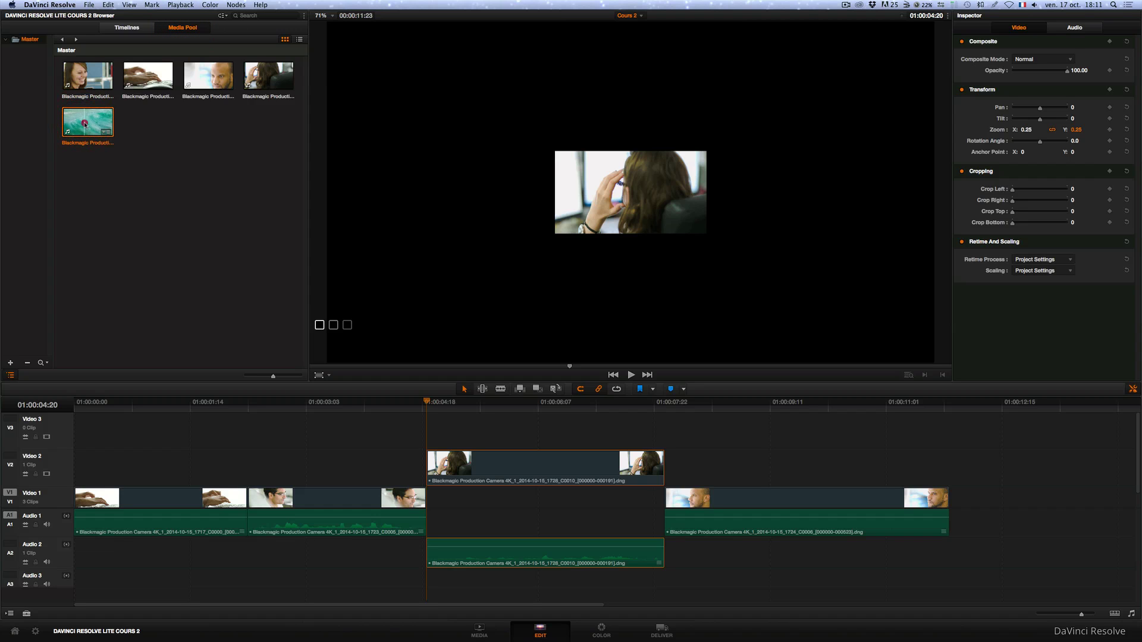
drag(83, 123, 434, 430)
drag(1011, 428, 672, 435)
drag(530, 436, 528, 496)
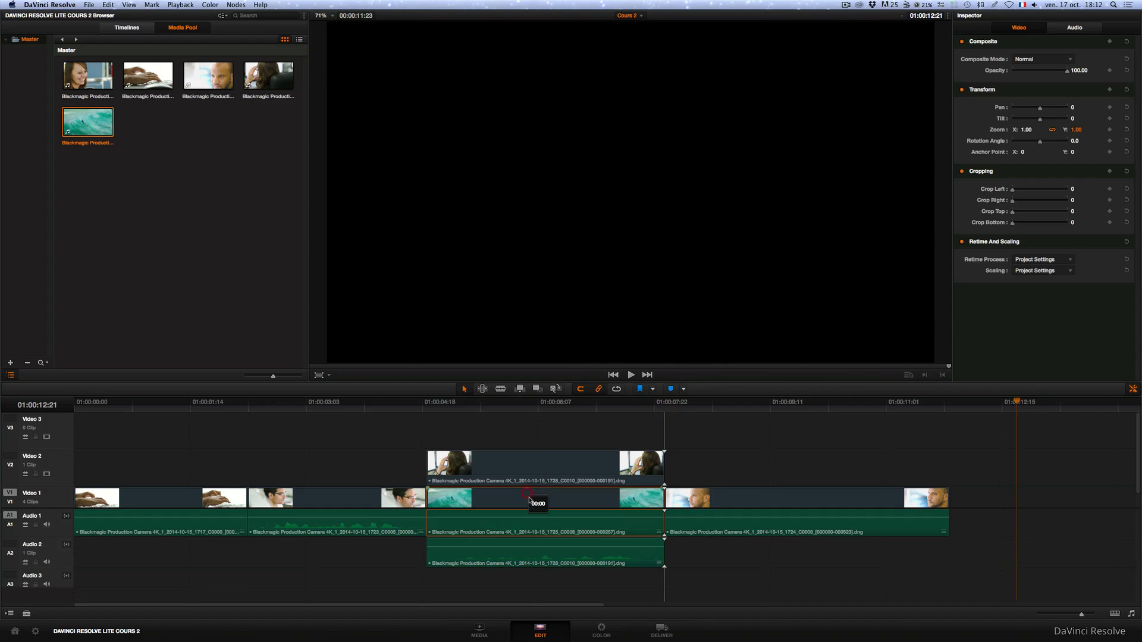
With the playhead at 01:00:06:05, set the Video 2 clip's zoom to 0.54 and its rotation angle to 6.2
drag(522, 409, 529, 410)
click(534, 466)
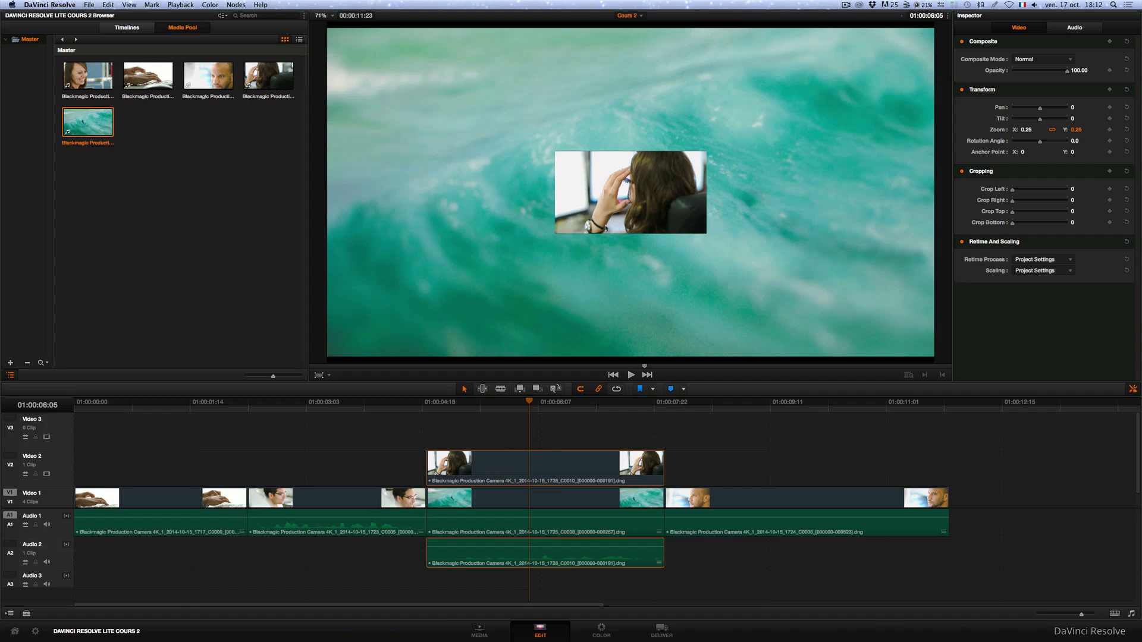
drag(1076, 130, 1102, 141)
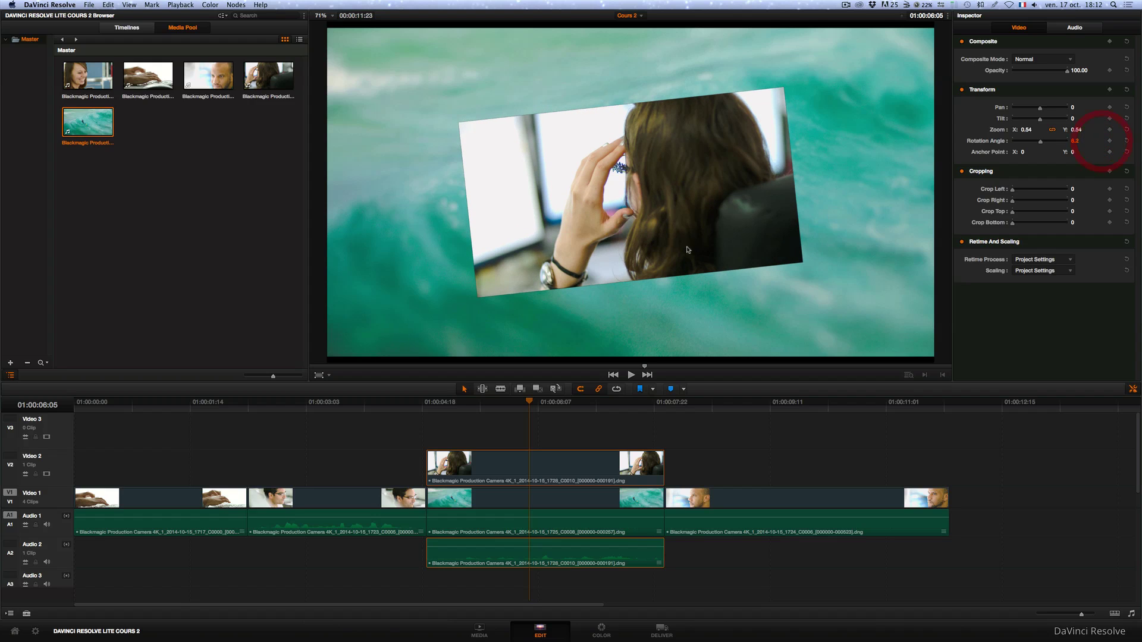
Enable the on-screen Transform controls and move the Video 2 clip to the upper-left area of the image
click(603, 214)
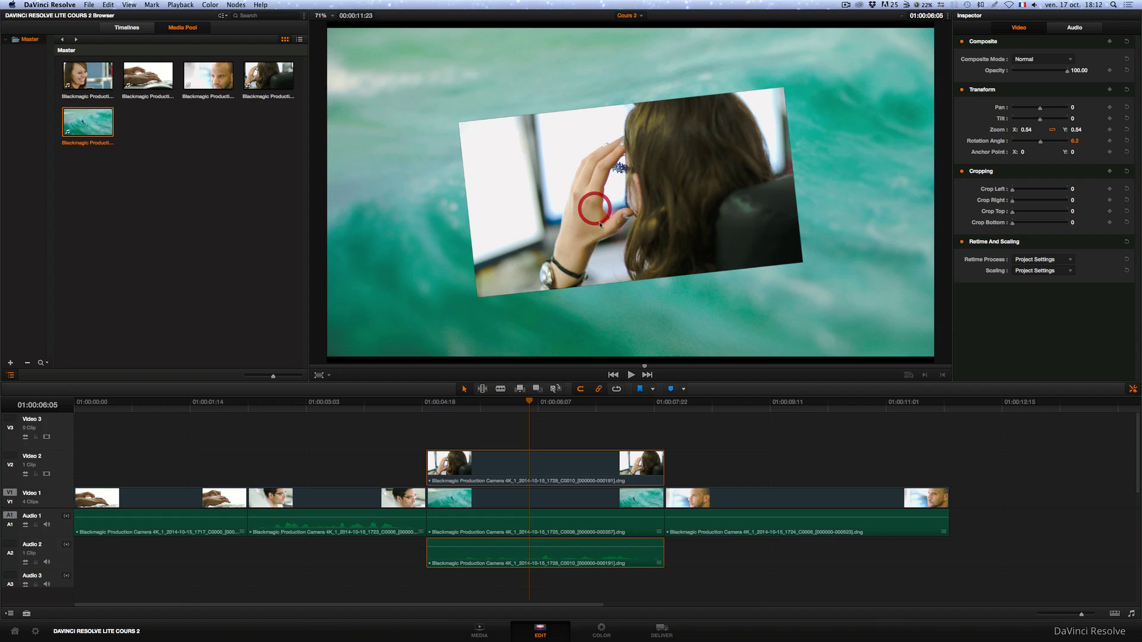
click(317, 376)
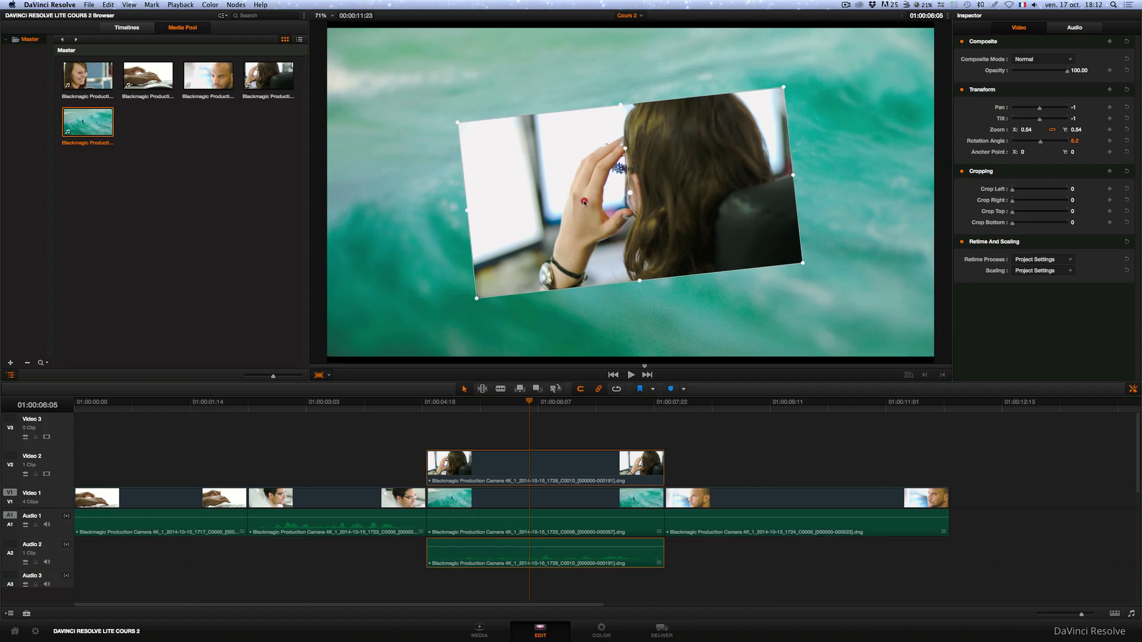
drag(522, 171, 420, 116)
Mark the typing-hands clip from 17:17:36:15 to 17:17:37:02, place it on Video 3 above the Video 2 clip and extend it to the same end
click(224, 184)
double_click(145, 79)
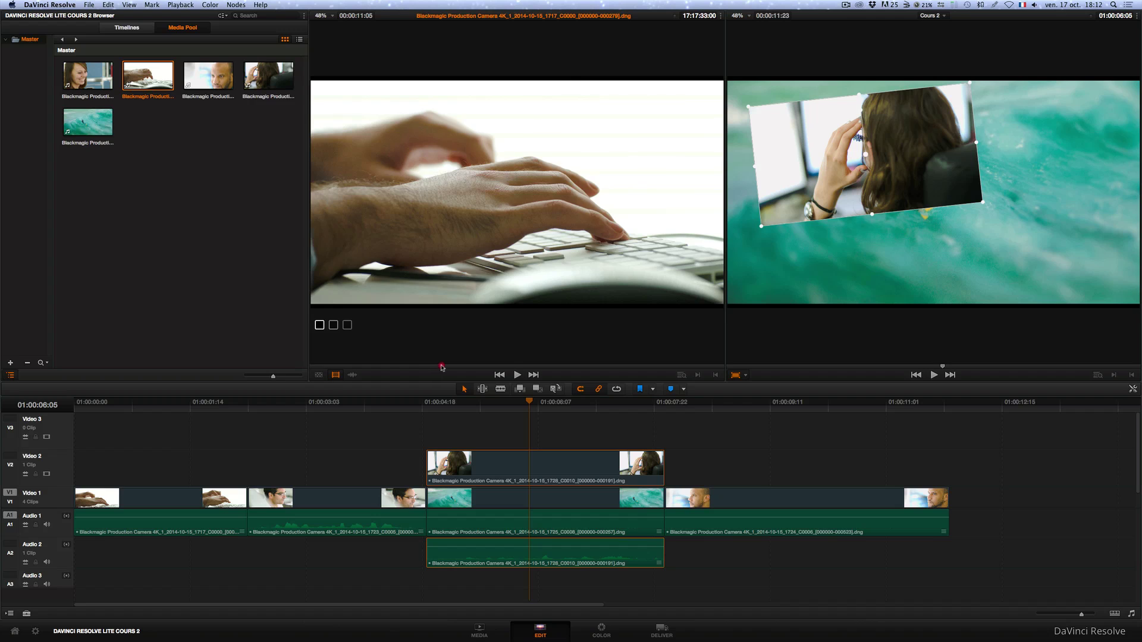
click(441, 366)
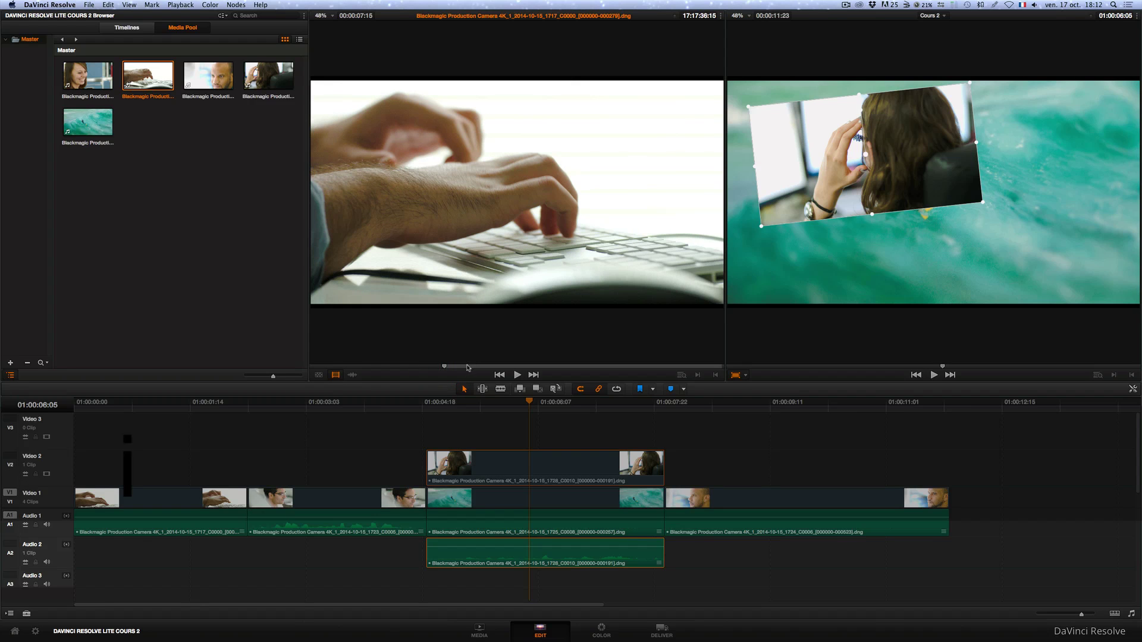
click(467, 367)
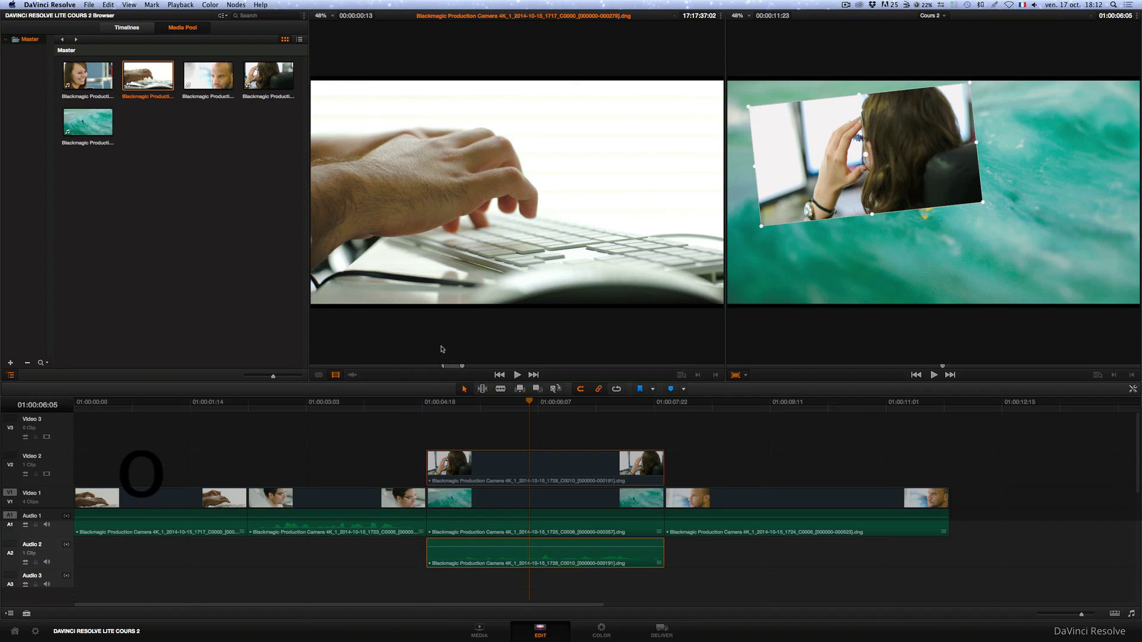
drag(148, 80, 655, 440)
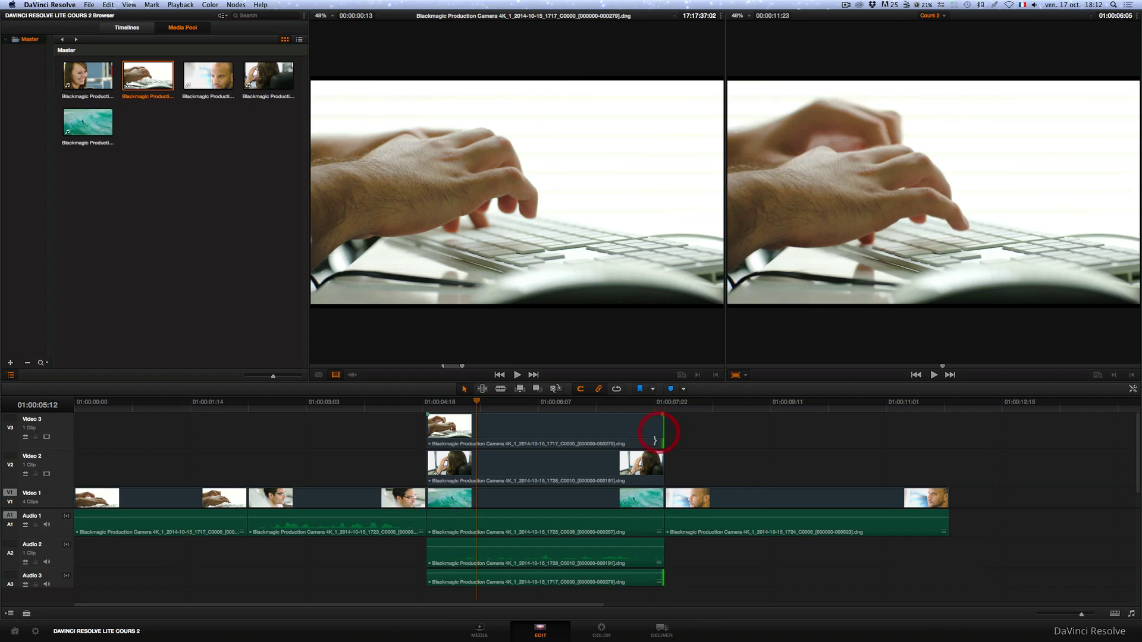
Scale down the Video 3 clip in the image, rotate it clockwise and move it to the lower-right area of the frame
drag(538, 408, 536, 412)
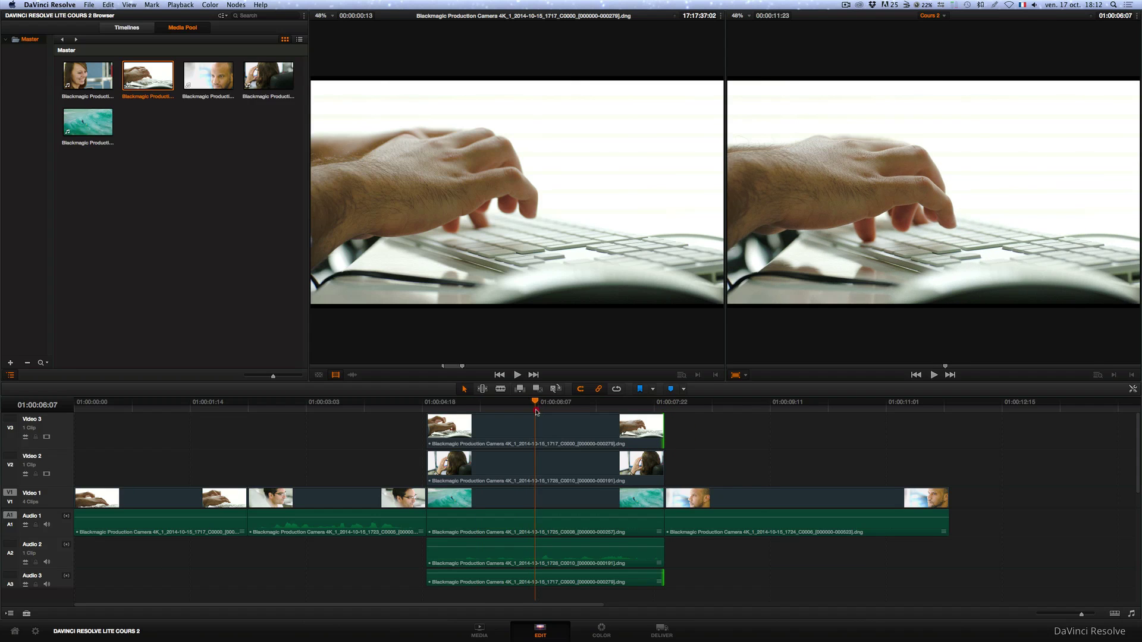
click(553, 435)
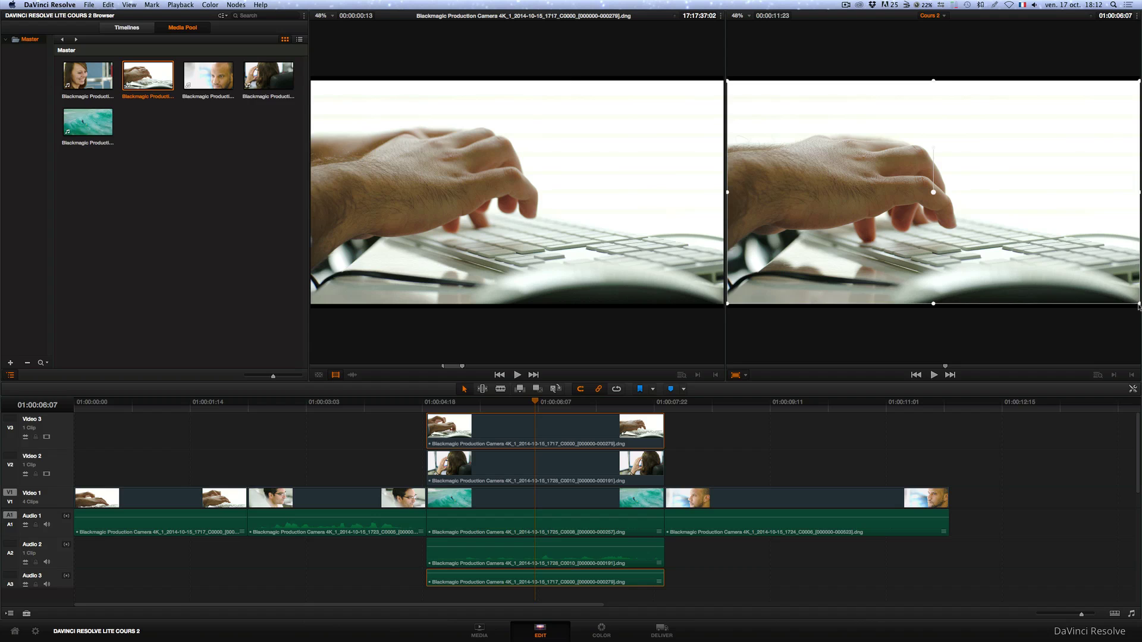
drag(1138, 306, 1036, 240)
mouse_move(951, 154)
mouse_down()
mouse_move(938, 160)
mouse_move(966, 162)
mouse_move(954, 150)
mouse_up()
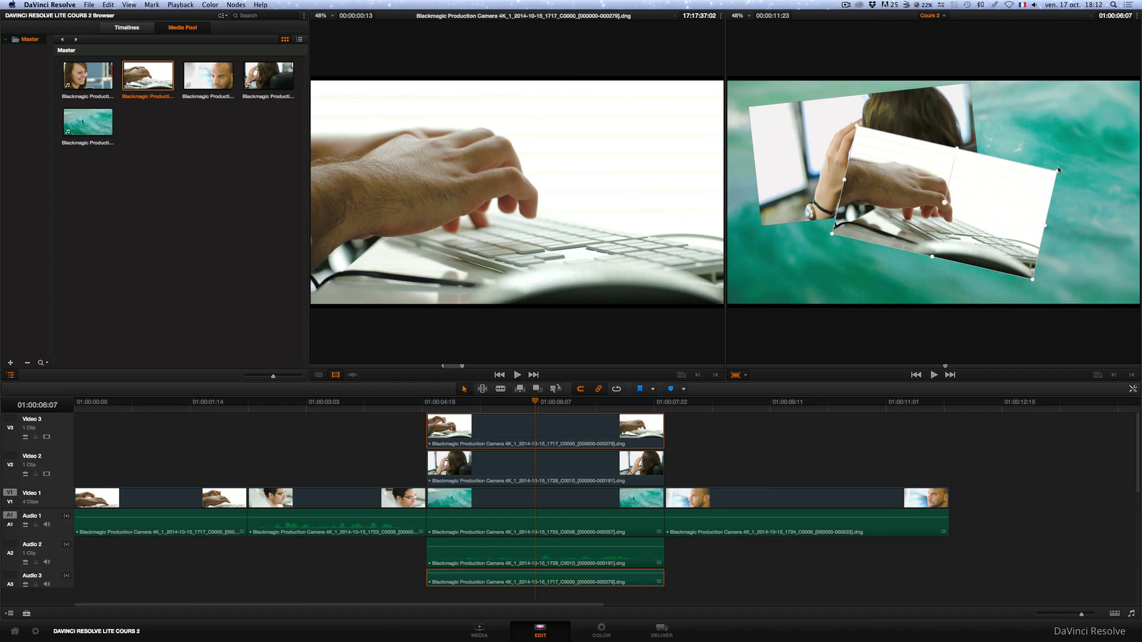
drag(1057, 172, 1075, 214)
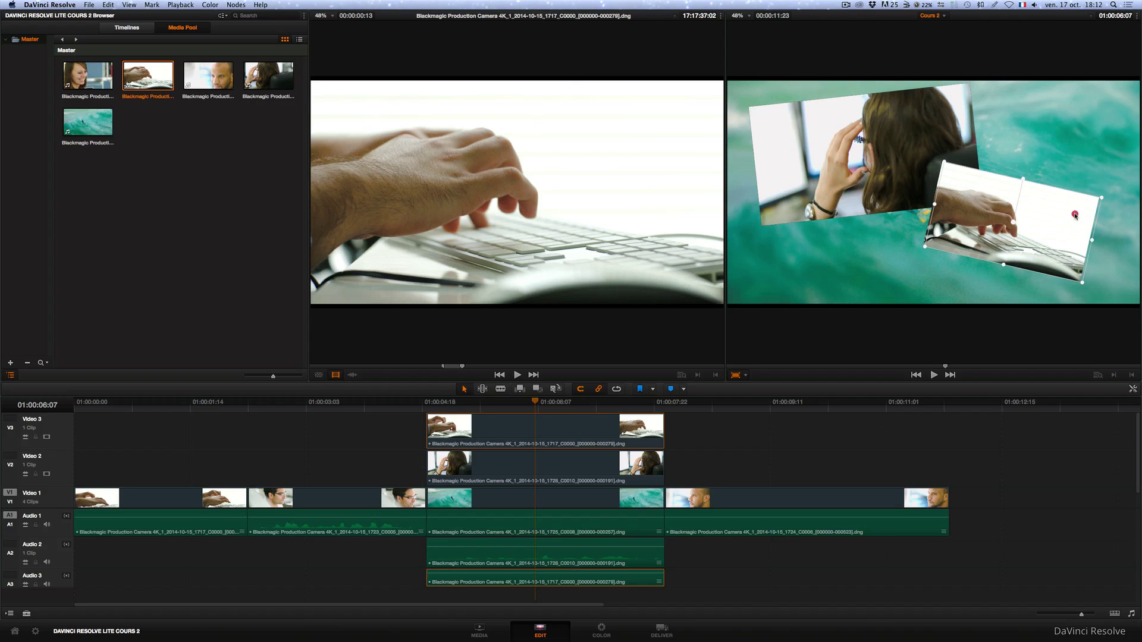
View the composite at 01:00:06:13 on the Color page and examine how clips on the stacked tracks are selected in the mini timeline
click(552, 402)
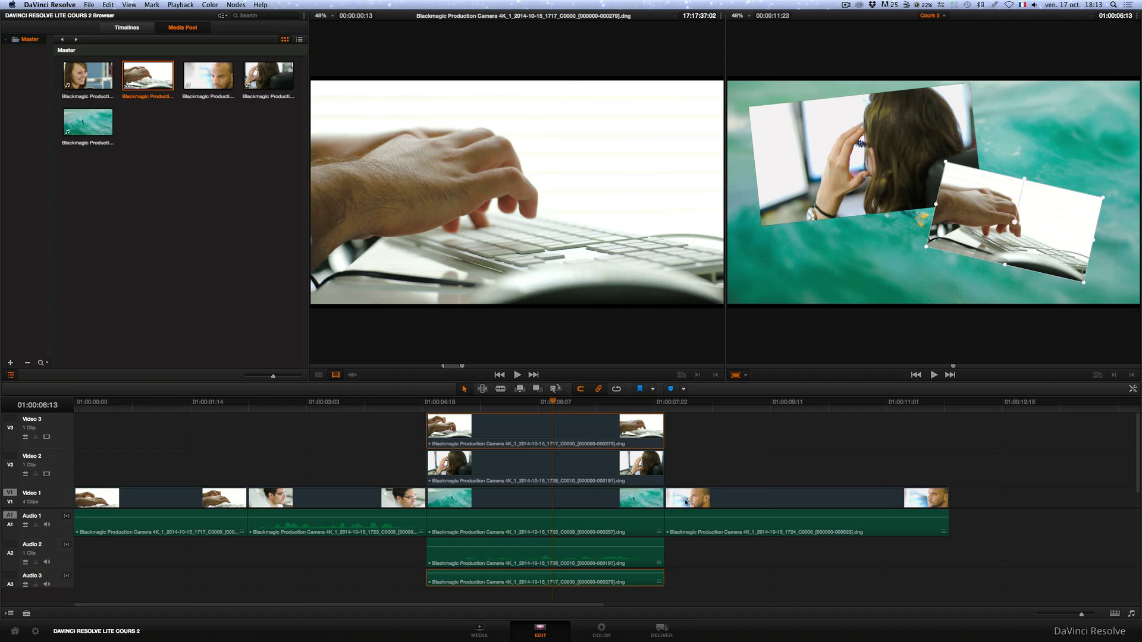
click(602, 630)
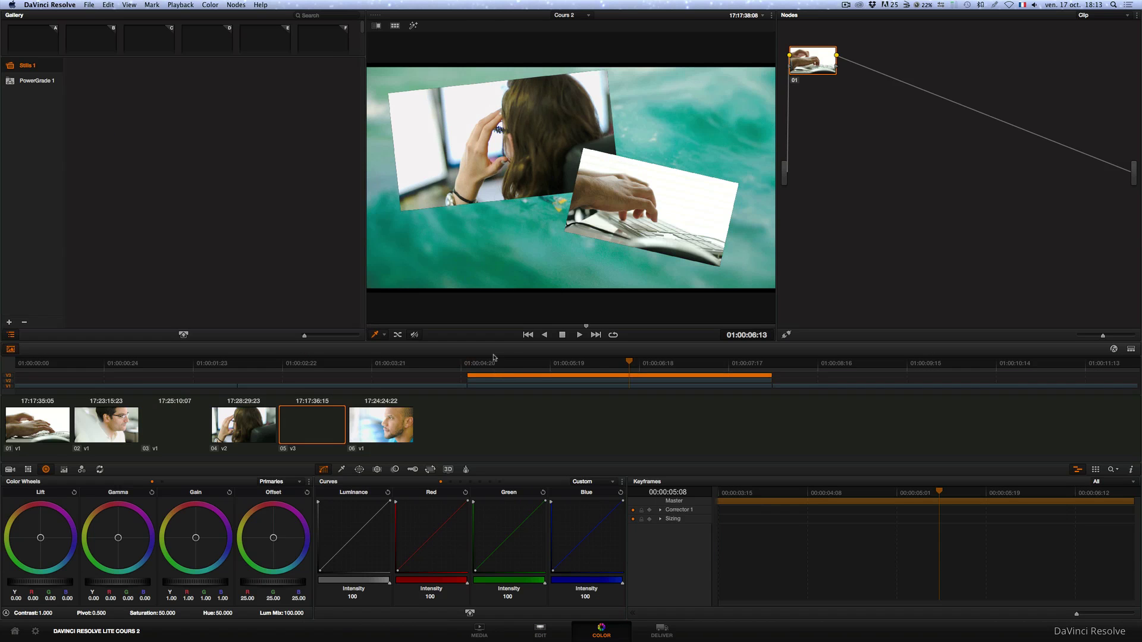
click(533, 382)
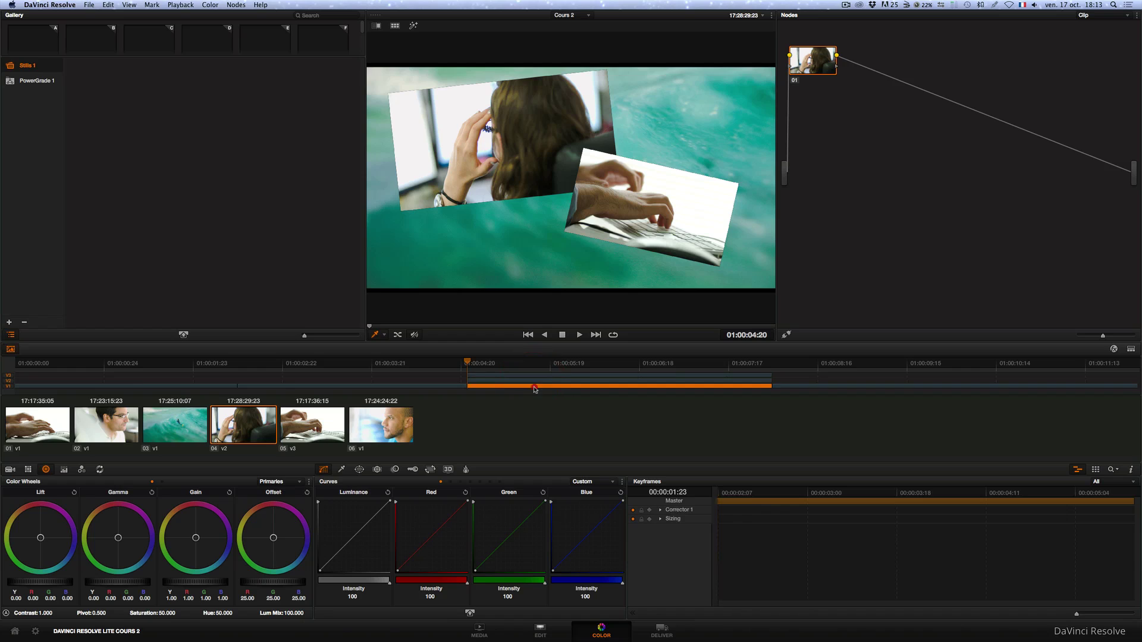
click(530, 381)
click(534, 382)
click(536, 380)
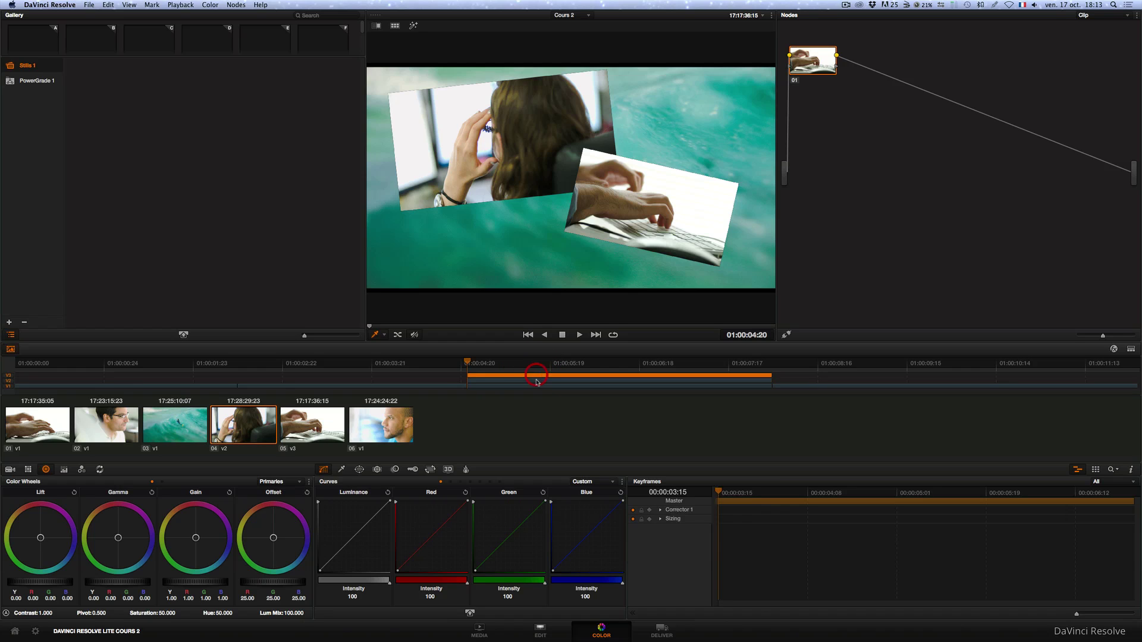
click(537, 381)
click(536, 382)
click(539, 379)
click(538, 379)
click(539, 379)
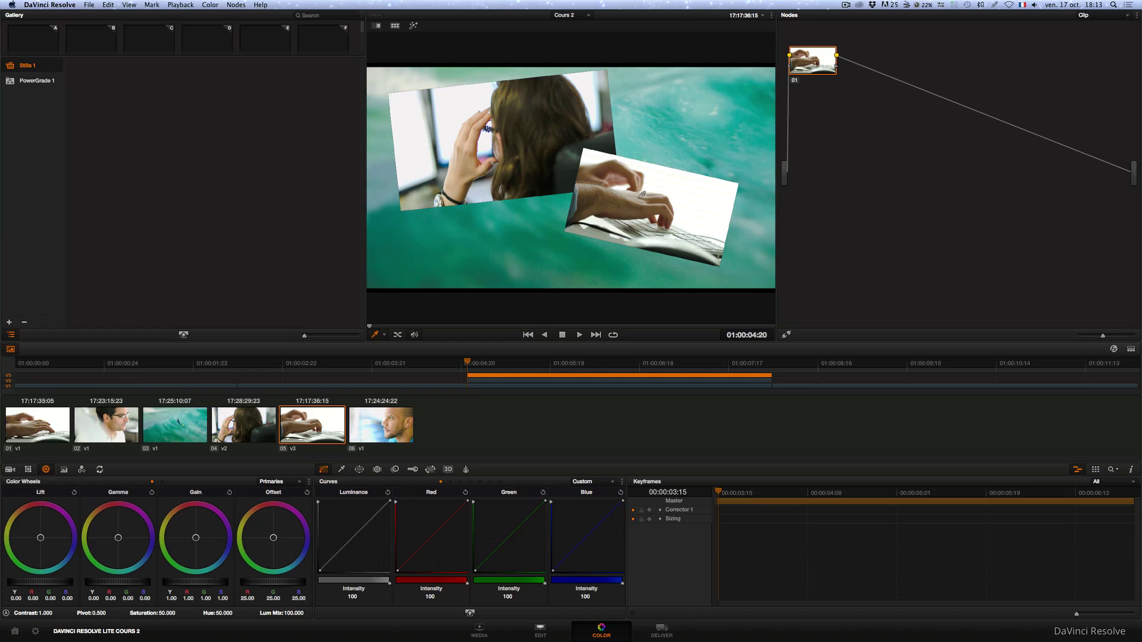
Lower the master Gain to 0.88 on the Video 3 hands clip and to 0.94 on the Video 2 clip
drag(201, 585, 121, 585)
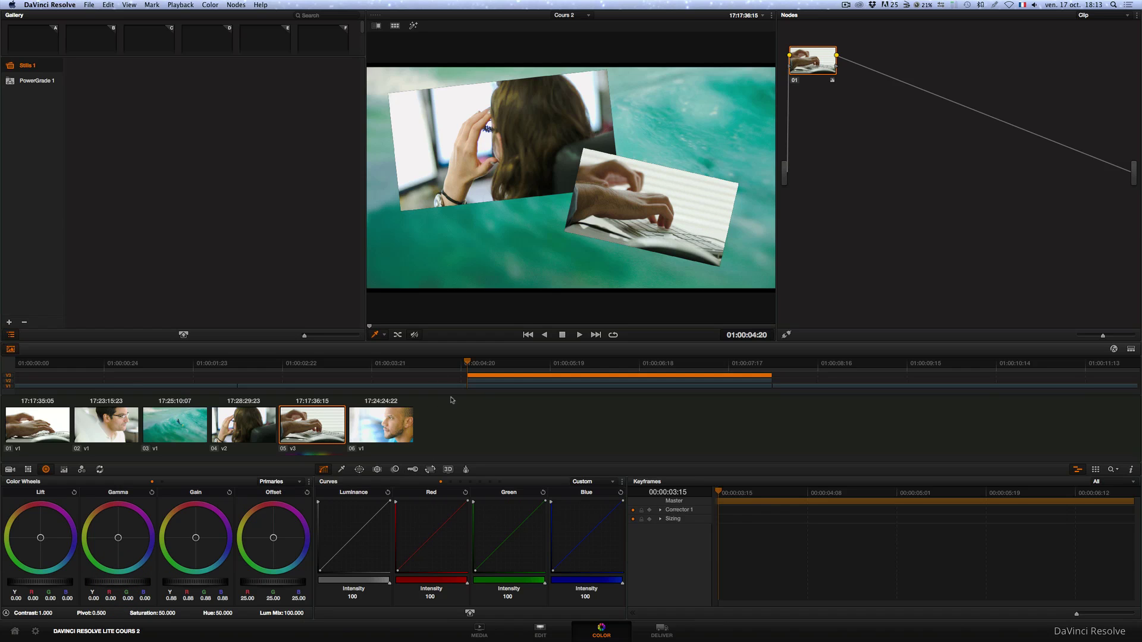
click(511, 381)
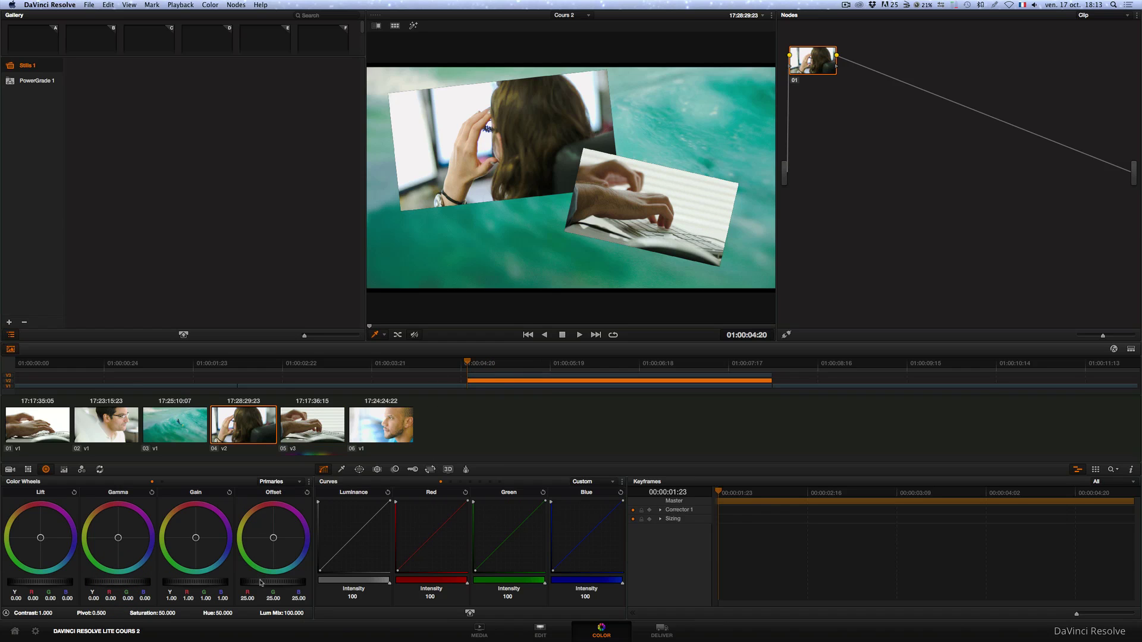
mouse_move(207, 584)
mouse_down()
mouse_move(136, 583)
mouse_move(185, 585)
mouse_up()
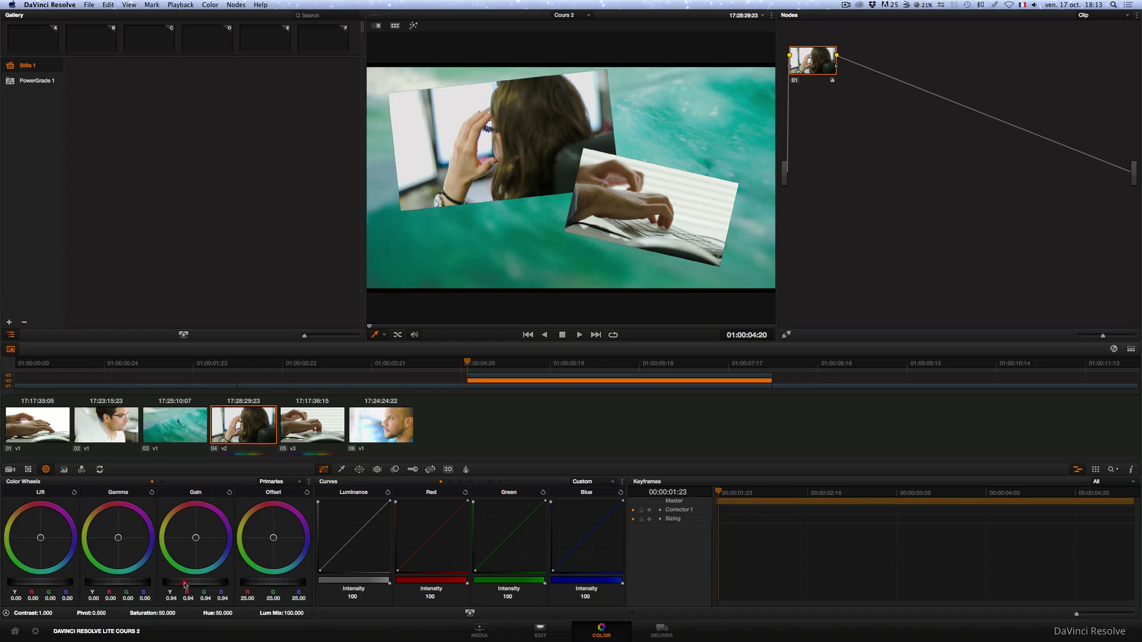
Set the Video 1 wave clip's master Lift to -0.07 and its master Gain to 1.06
click(532, 387)
drag(74, 577, 3, 590)
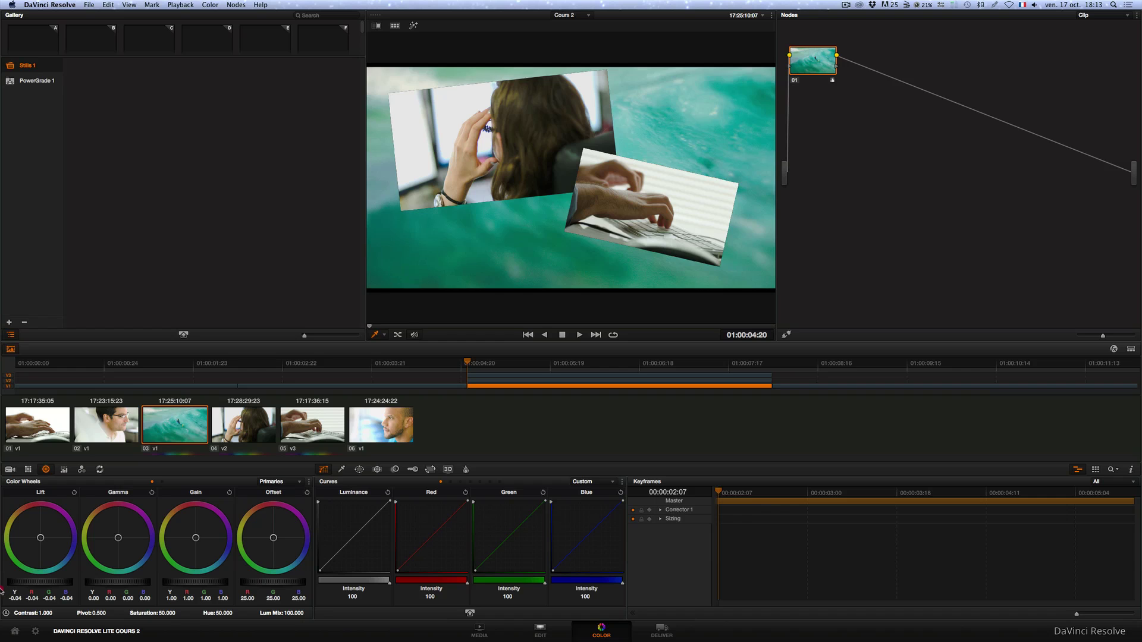
drag(203, 584, 230, 583)
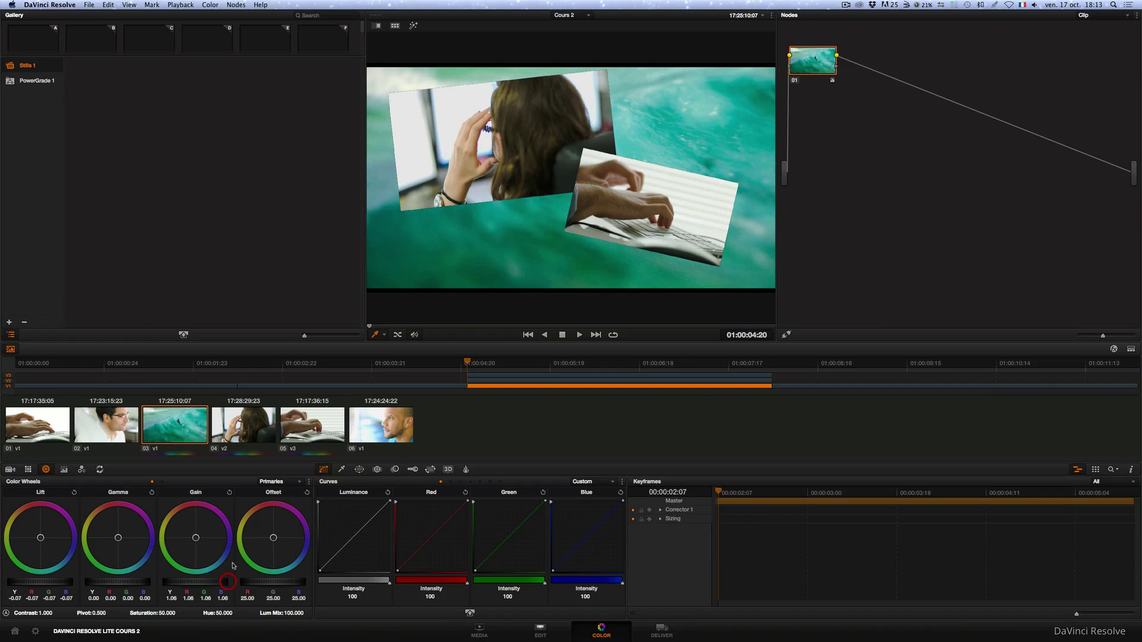
Check the graded composite on the Edit page and show the Inspector for the last Video 1 clip at 01:00:09:08
click(539, 630)
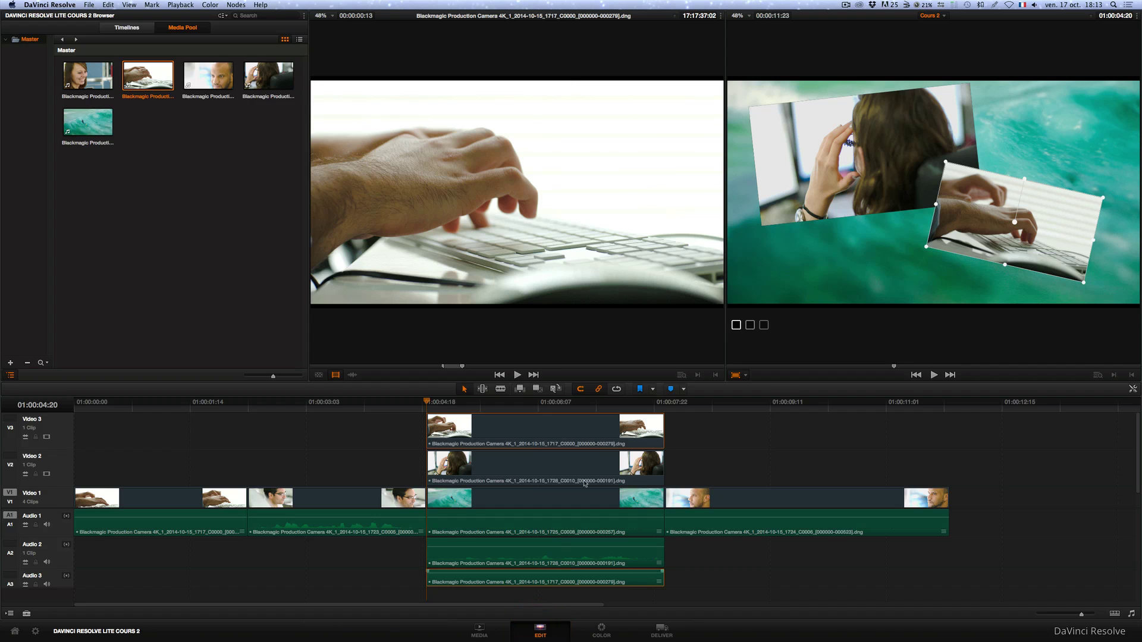
drag(528, 404, 565, 409)
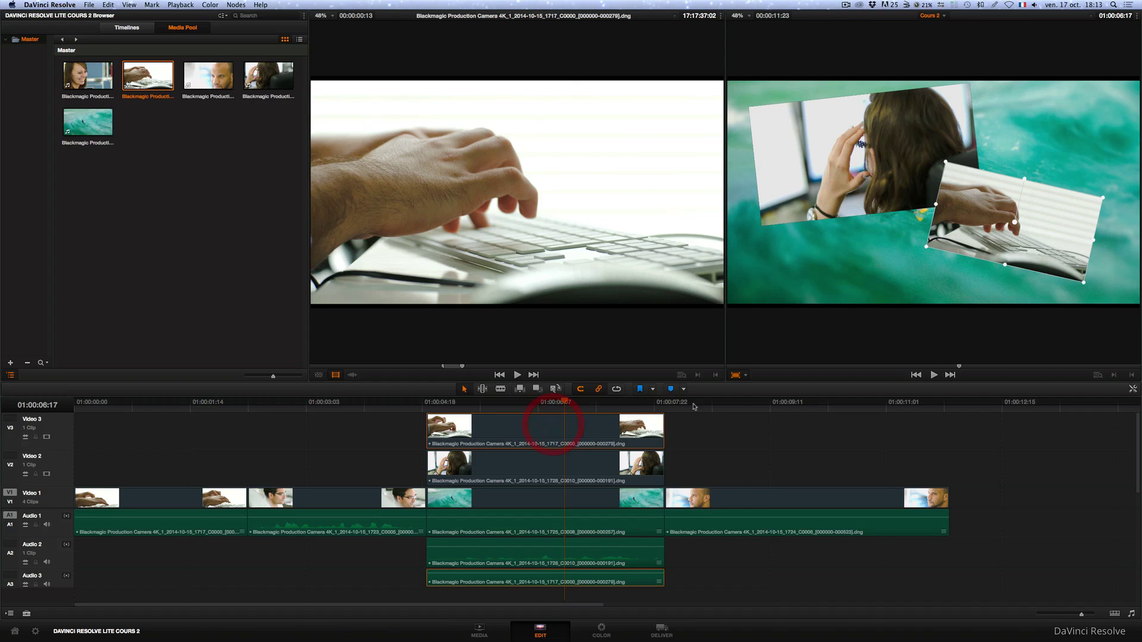
mouse_move(738, 409)
mouse_down()
mouse_move(770, 414)
mouse_move(758, 417)
mouse_up()
click(760, 498)
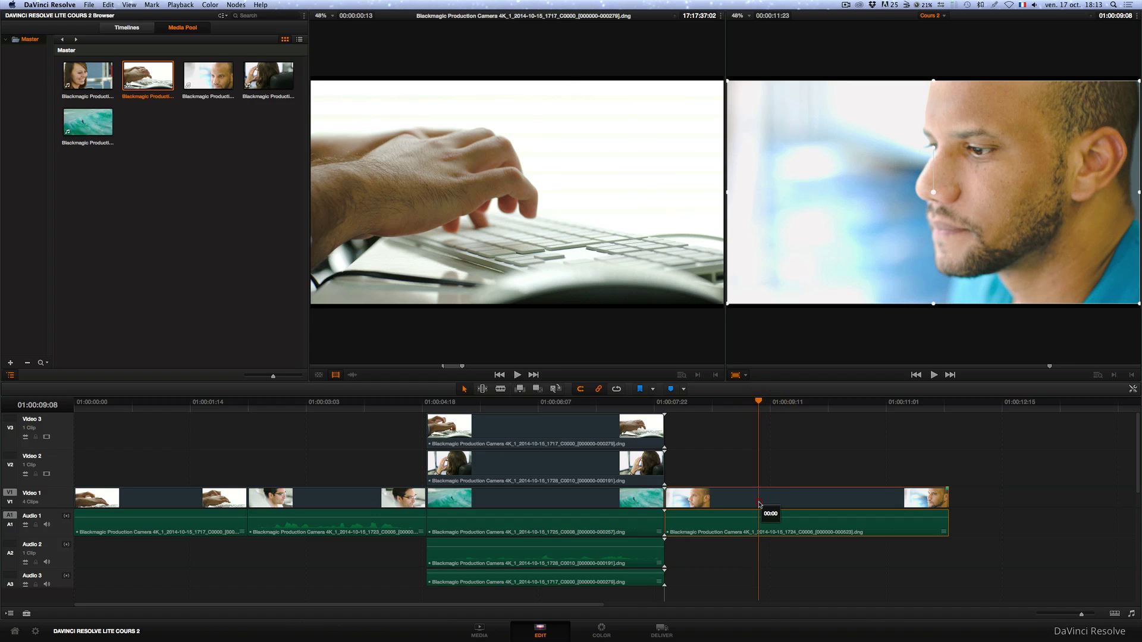
click(1132, 389)
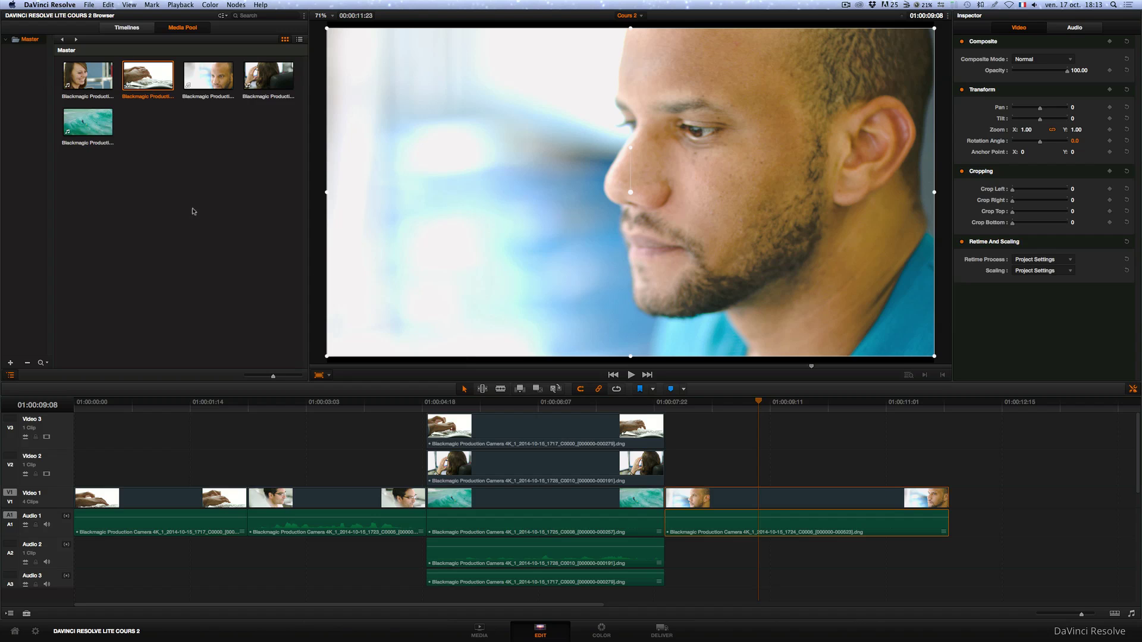
click(89, 5)
mouse_move(112, 6)
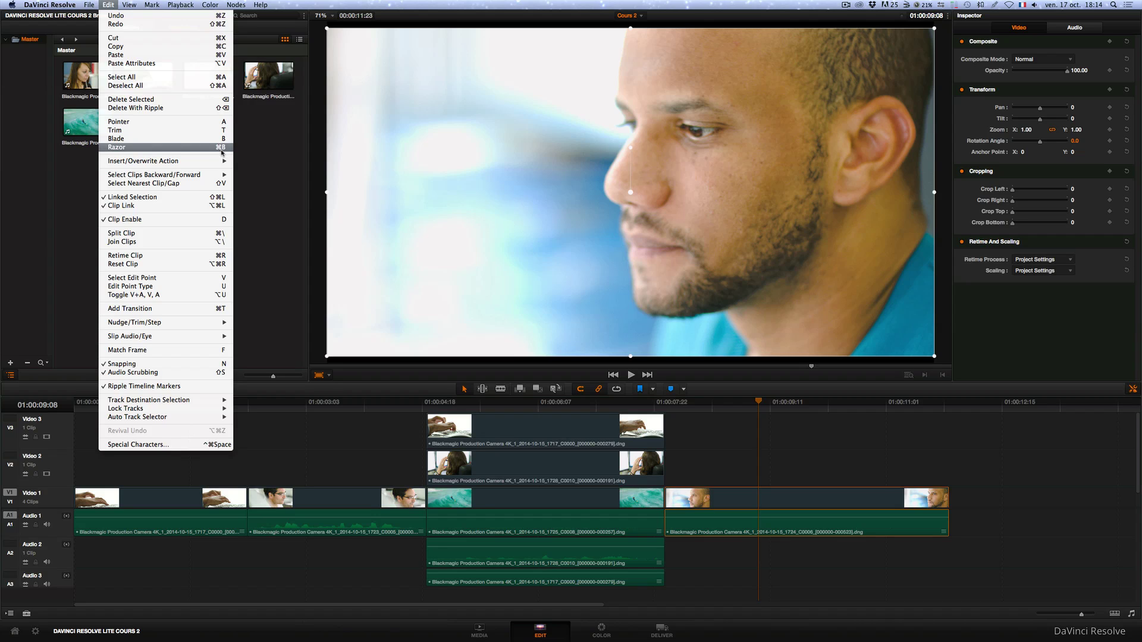
mouse_move(222, 166)
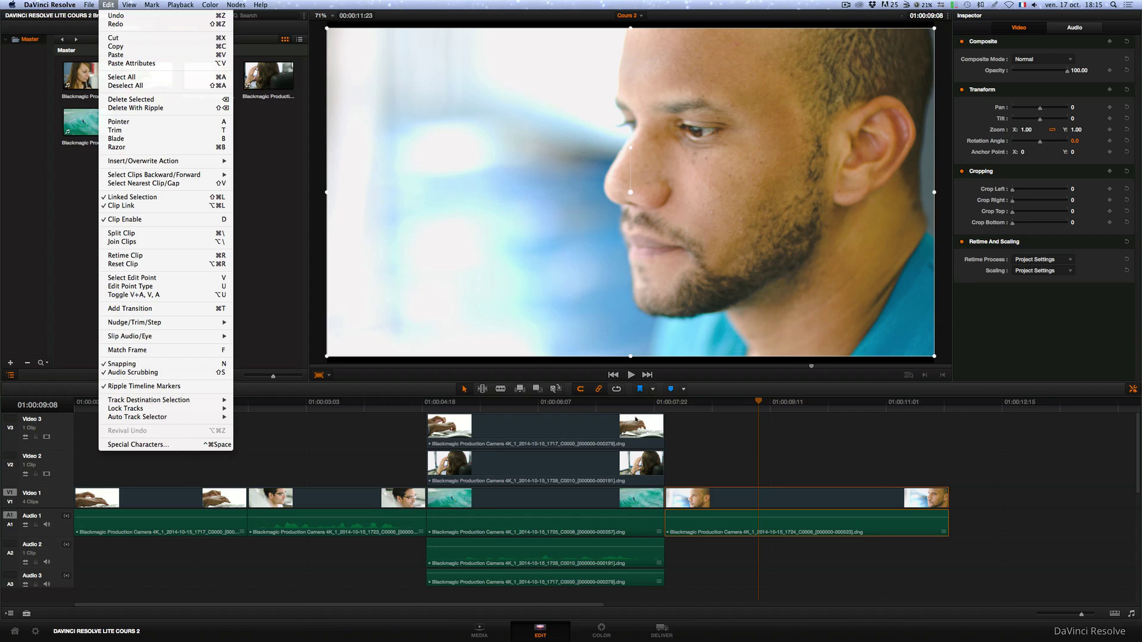
click(568, 407)
Copy the Video 2 clip at 01:00:06:14 and paste its Zoom and Rotation Angle attributes onto the last Video 1 clip
click(557, 409)
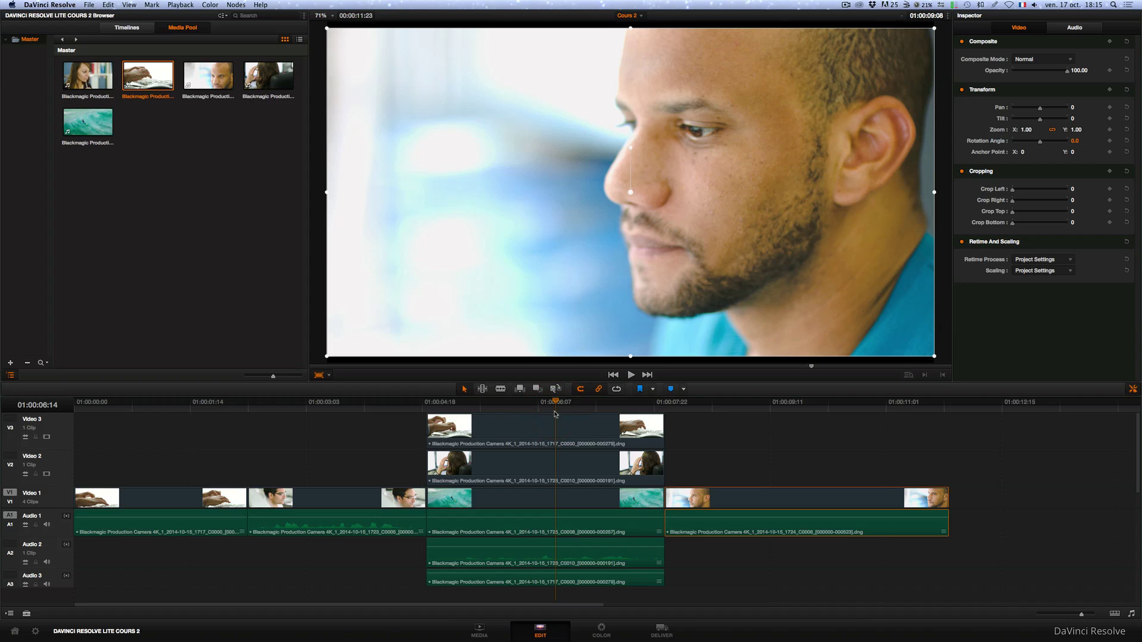
click(518, 458)
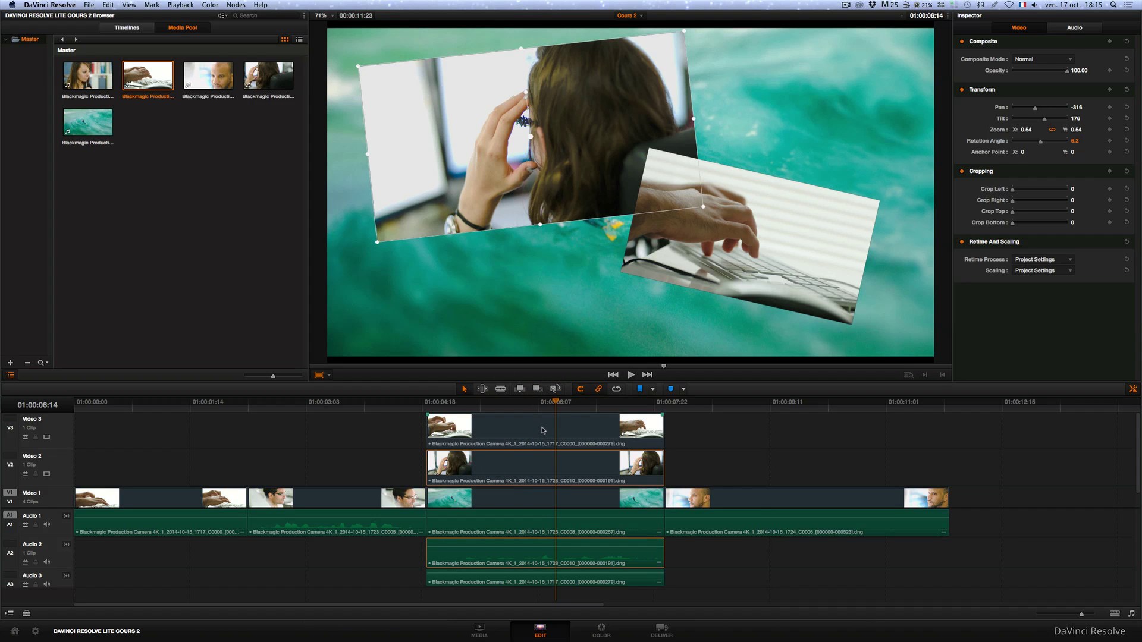
click(810, 409)
click(810, 501)
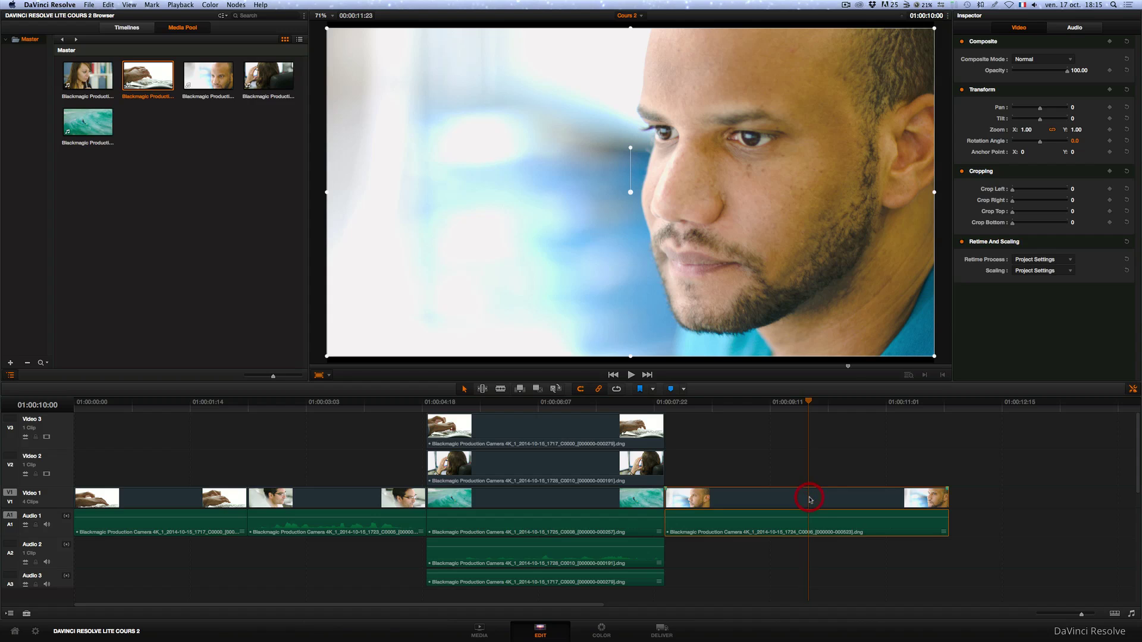
key(alt+v)
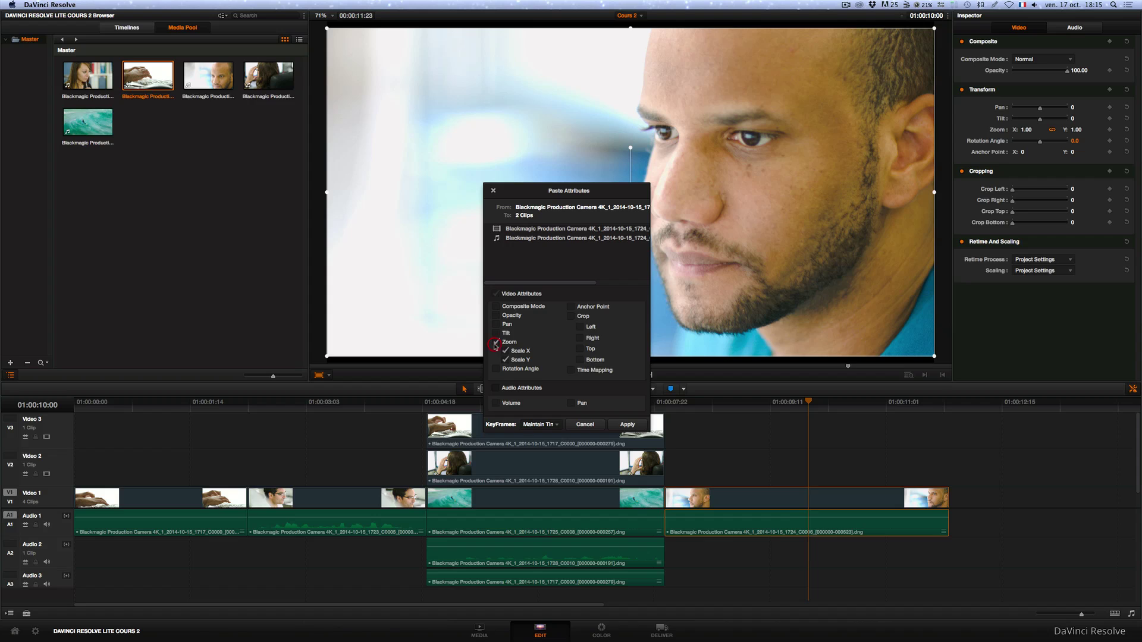
click(500, 368)
click(619, 424)
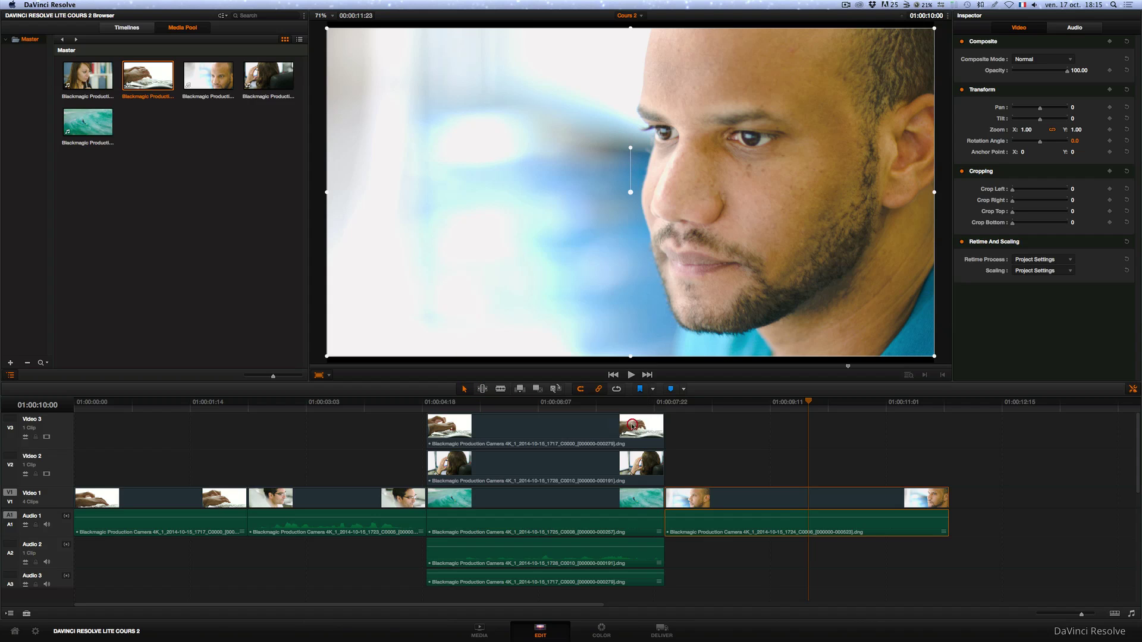
Paste the Video 2 clip's Pan, Tilt, Zoom and Rotation Angle onto the last Video 1 clip and compare it with the composite
click(570, 402)
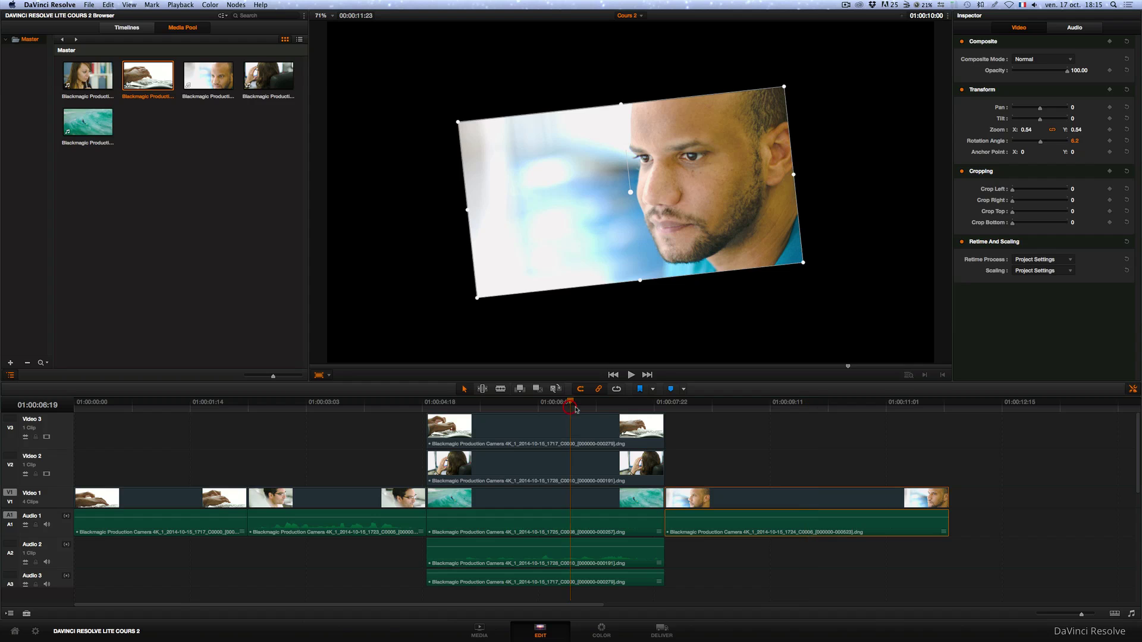
click(772, 403)
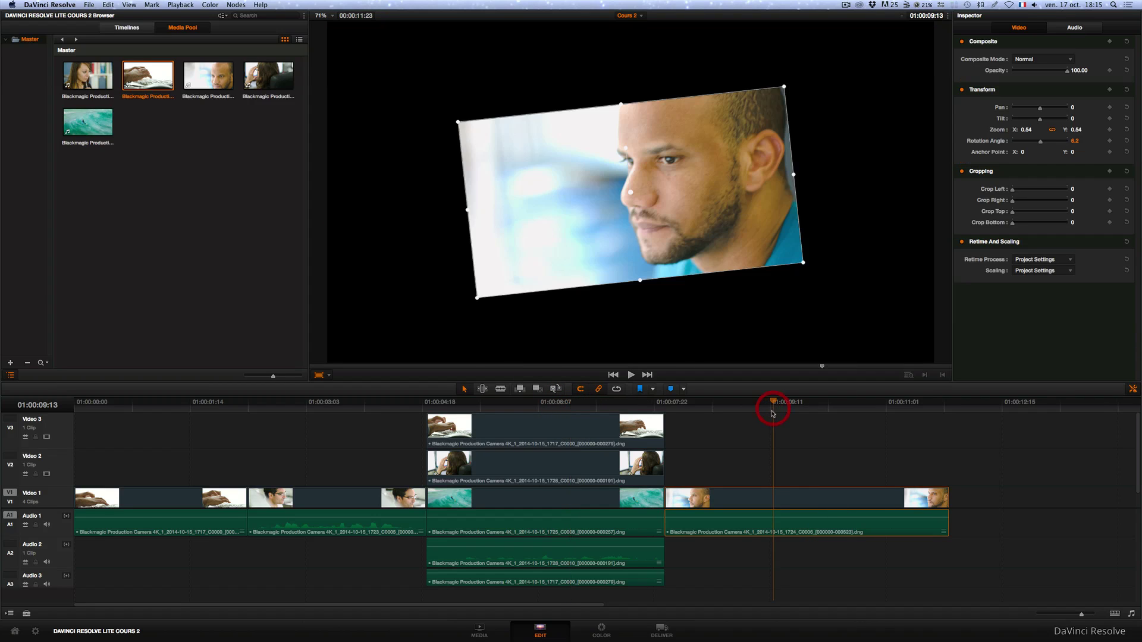
click(573, 405)
click(769, 405)
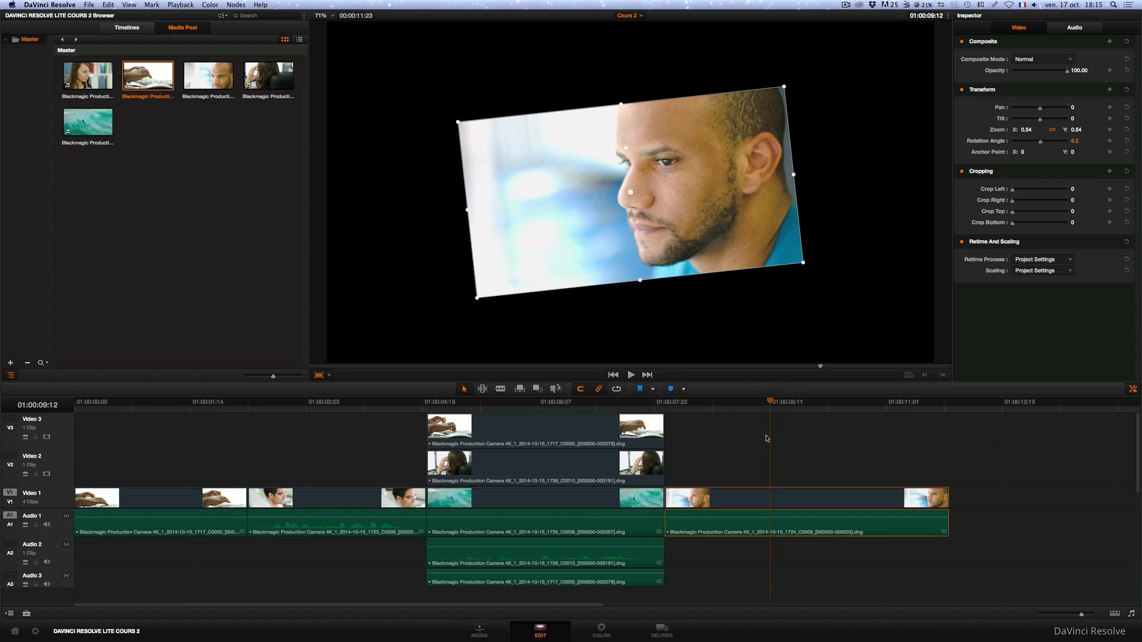
key(alt+v)
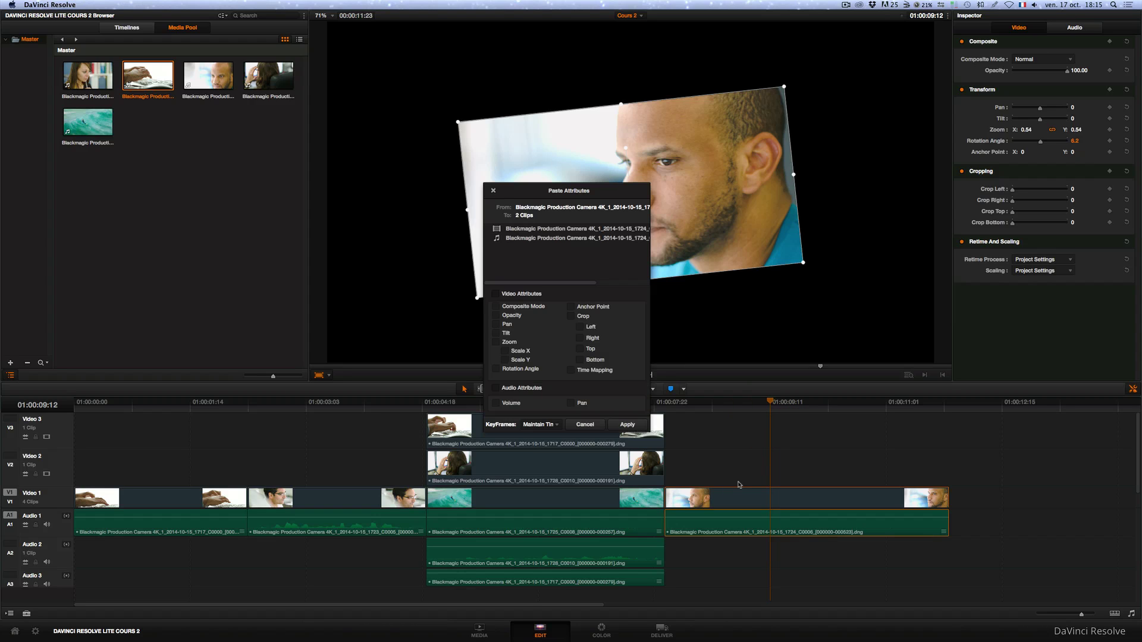
click(497, 343)
click(495, 370)
click(497, 324)
click(497, 334)
click(626, 424)
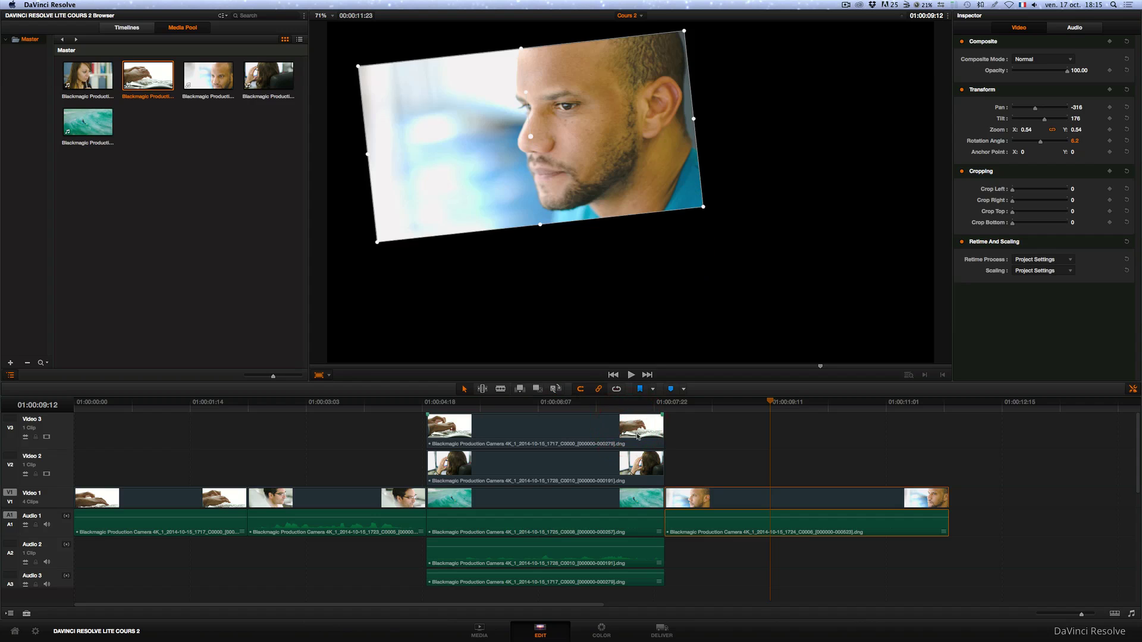
click(565, 410)
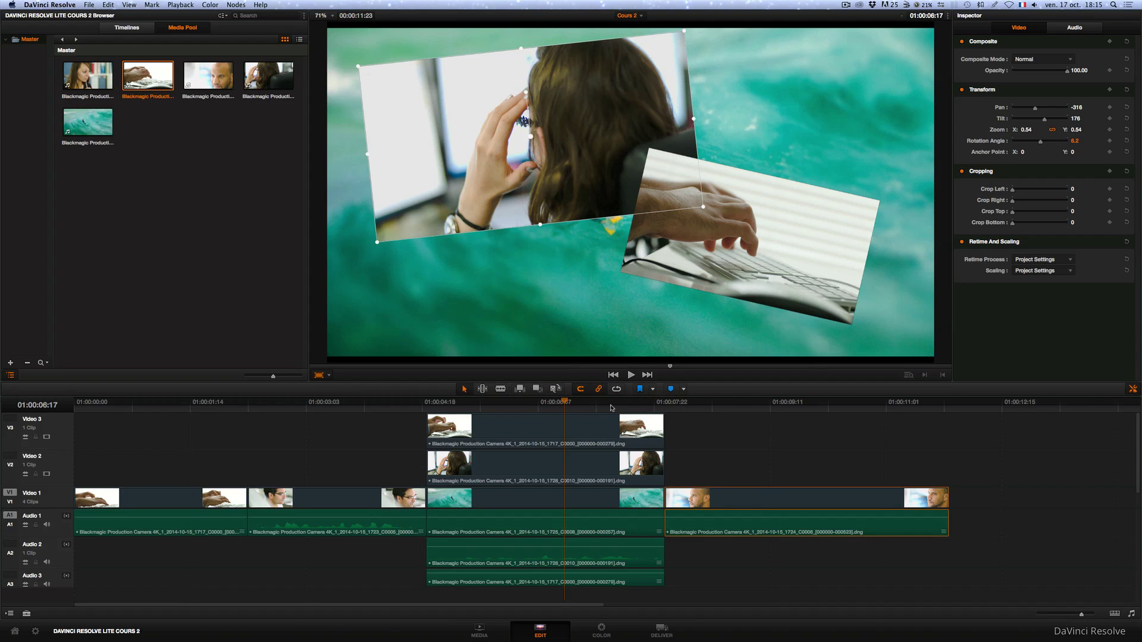
click(768, 411)
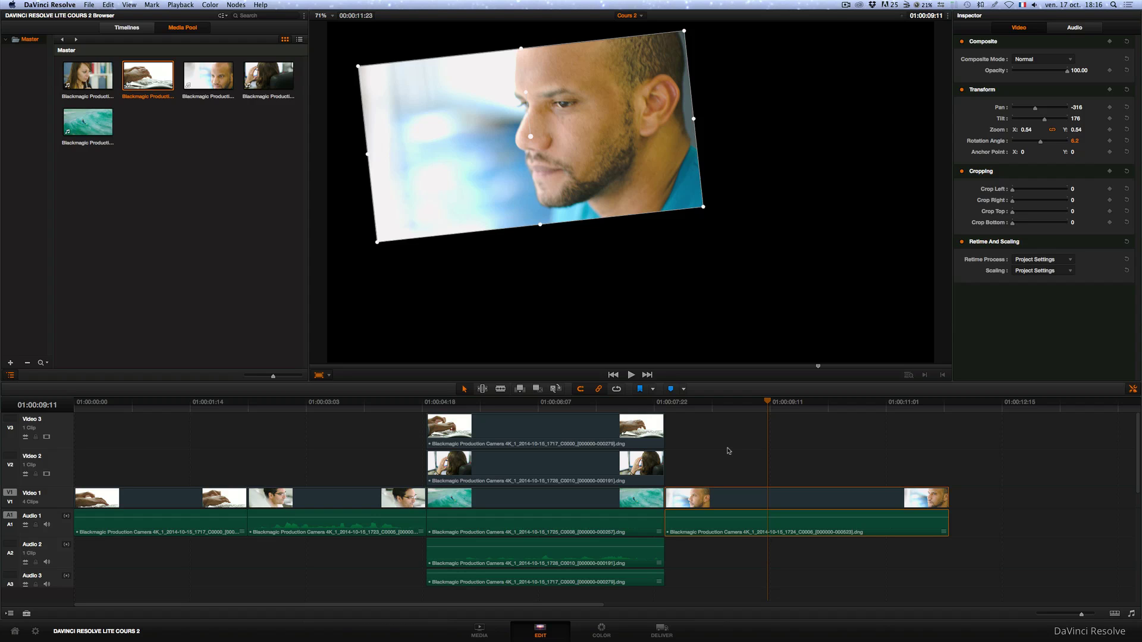
Turn on loop playback and test it by playing from near the end of the timeline
click(617, 390)
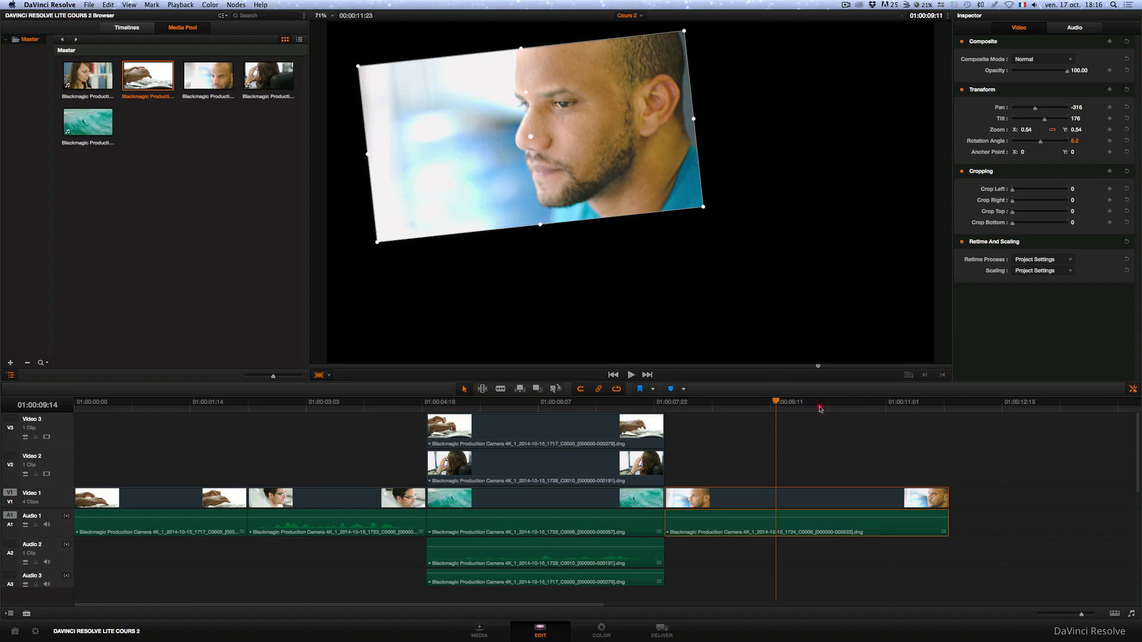
click(858, 410)
click(910, 409)
key(space)
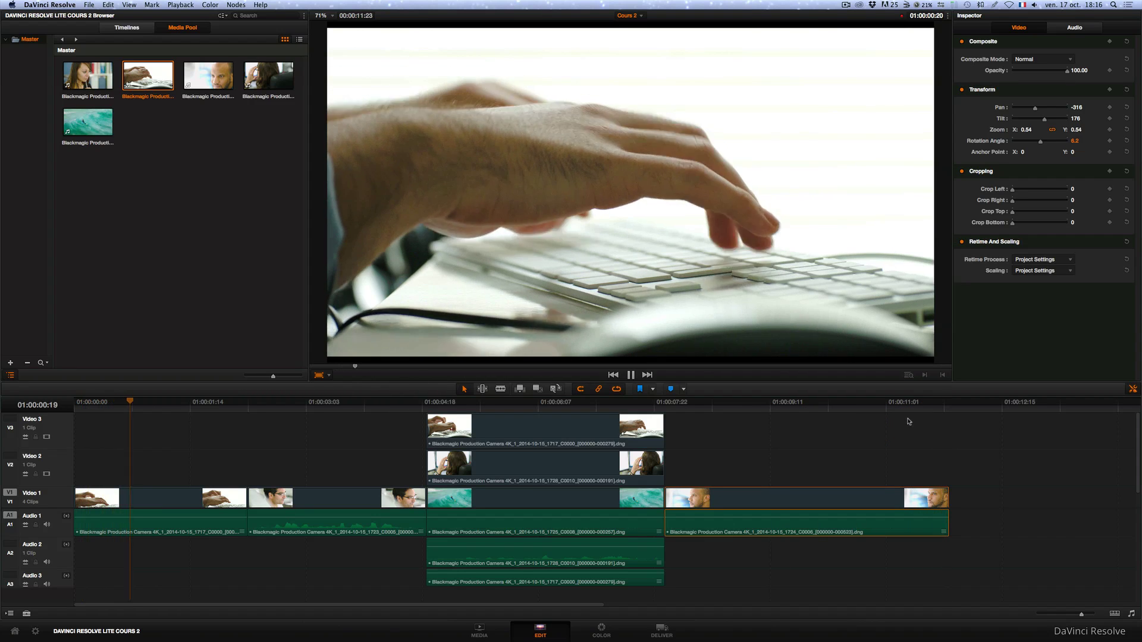
key(space)
Mark an In point at 01:00:08:20 and an Out point at 01:00:09:22 over the last clip and play from inside the range
drag(736, 410, 720, 410)
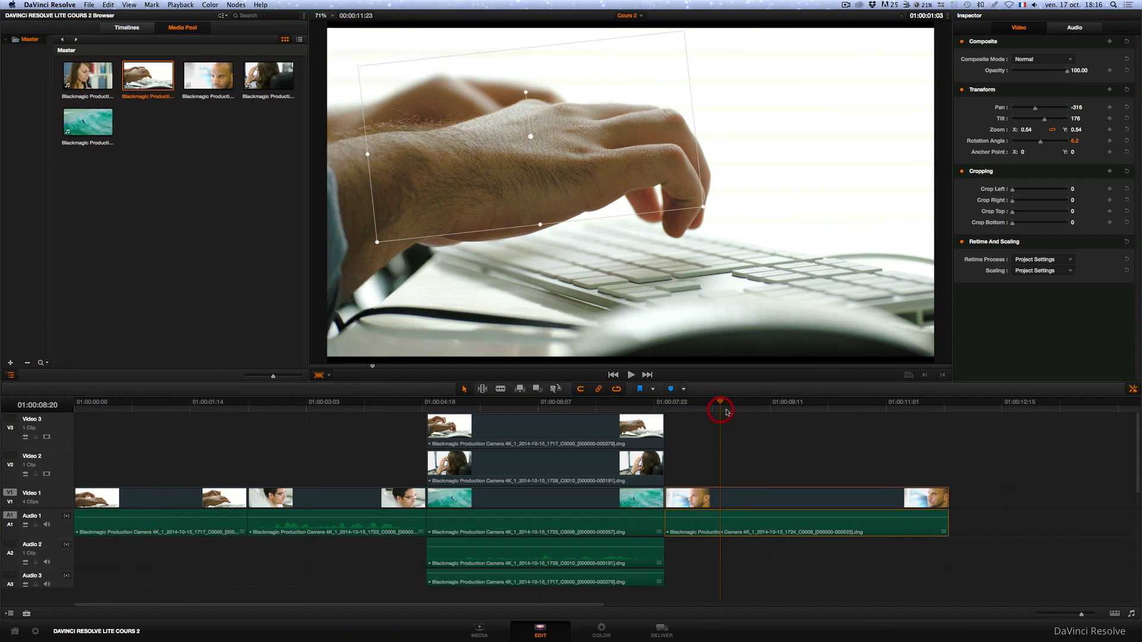
click(800, 409)
key(o)
click(779, 409)
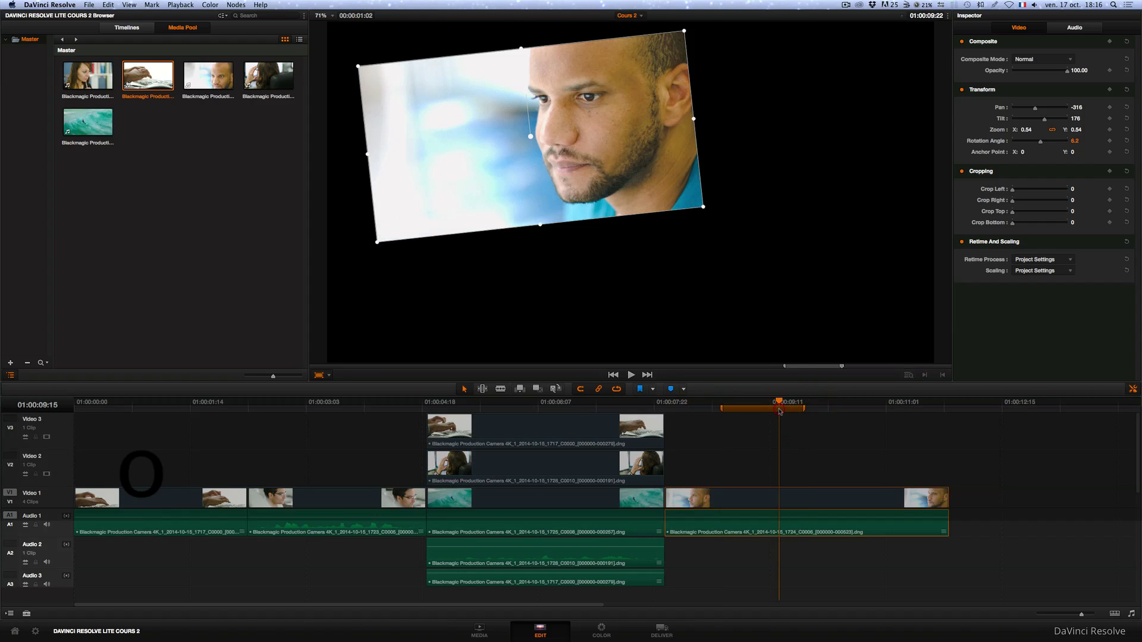
key(space)
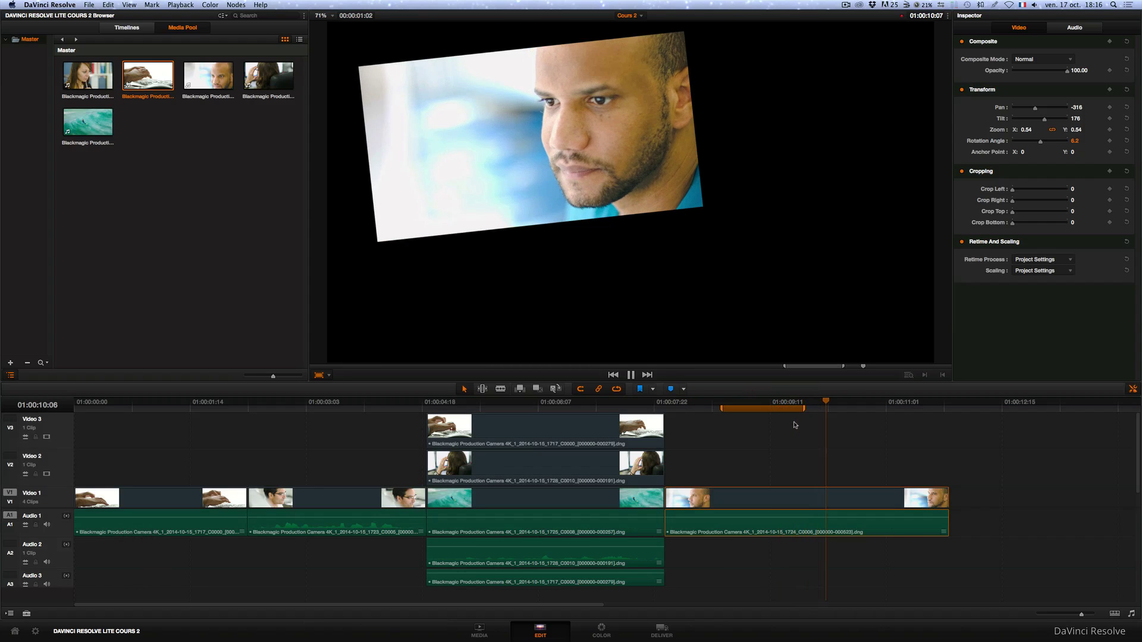
key(space)
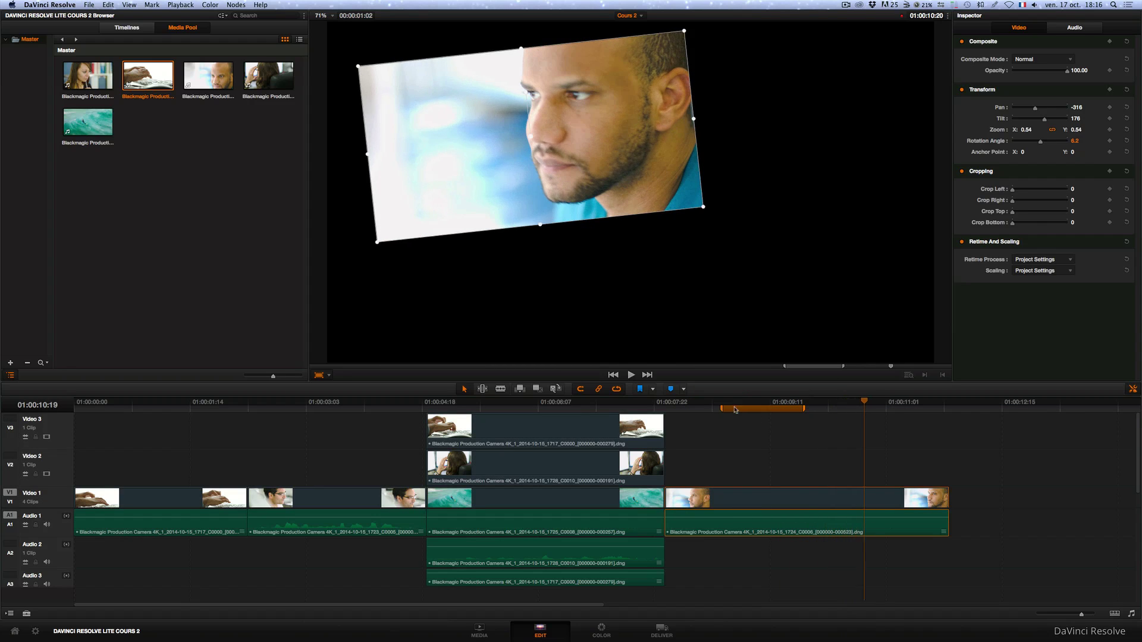
Check loop playback again from inside the marked In/Out range
click(617, 390)
click(765, 402)
key(space)
key(space)
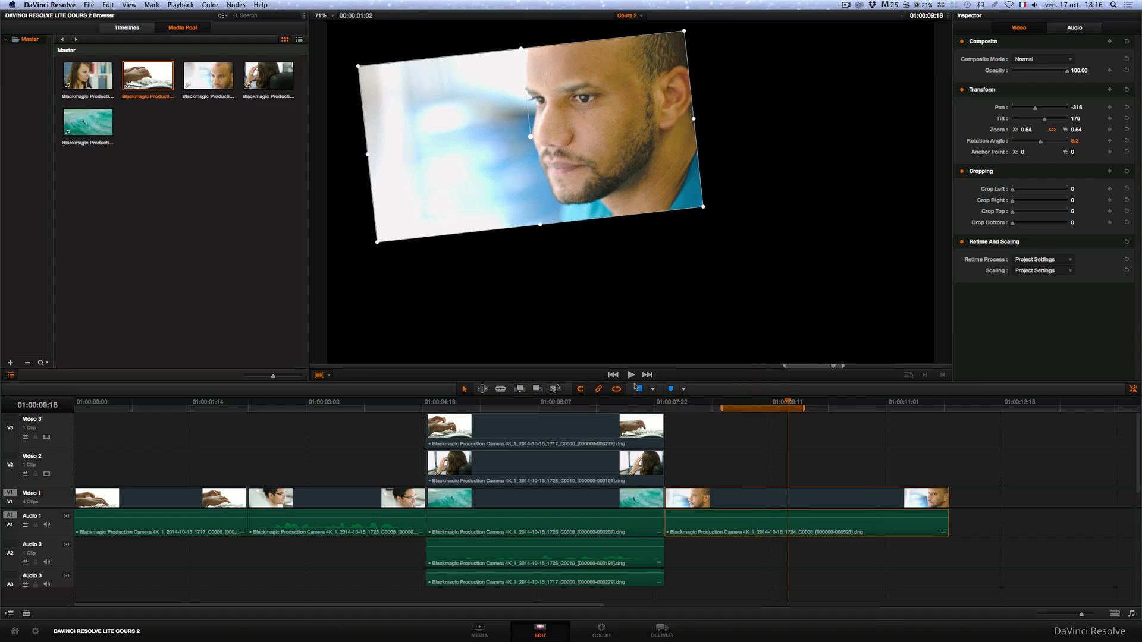
Flag the last Video 1 clip red and clear the timeline's In and Out points
click(654, 389)
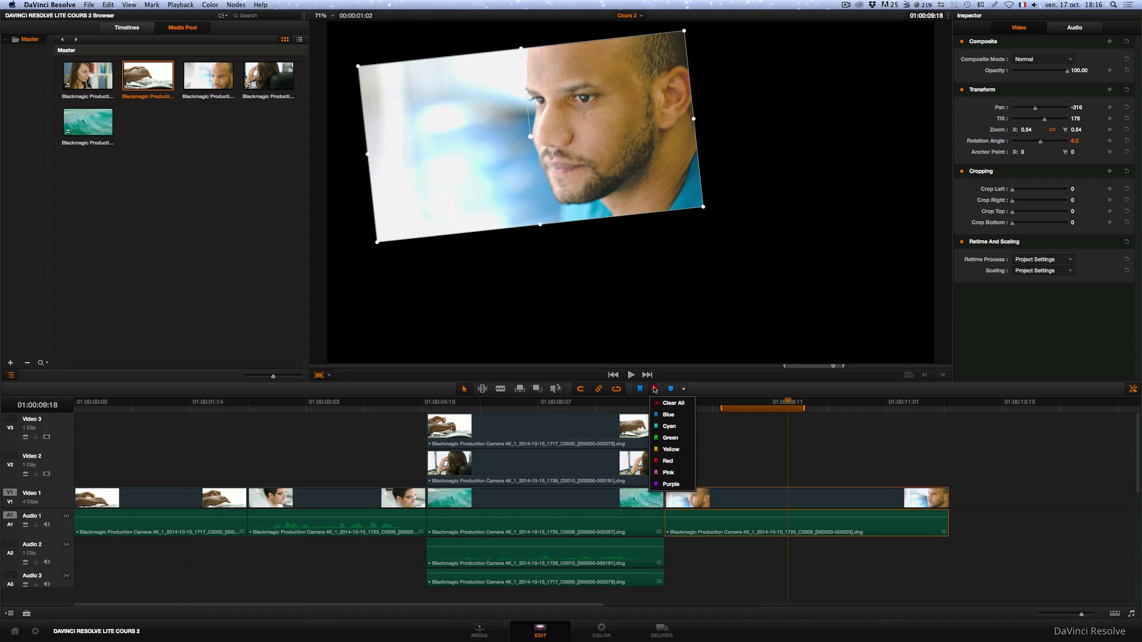
click(671, 461)
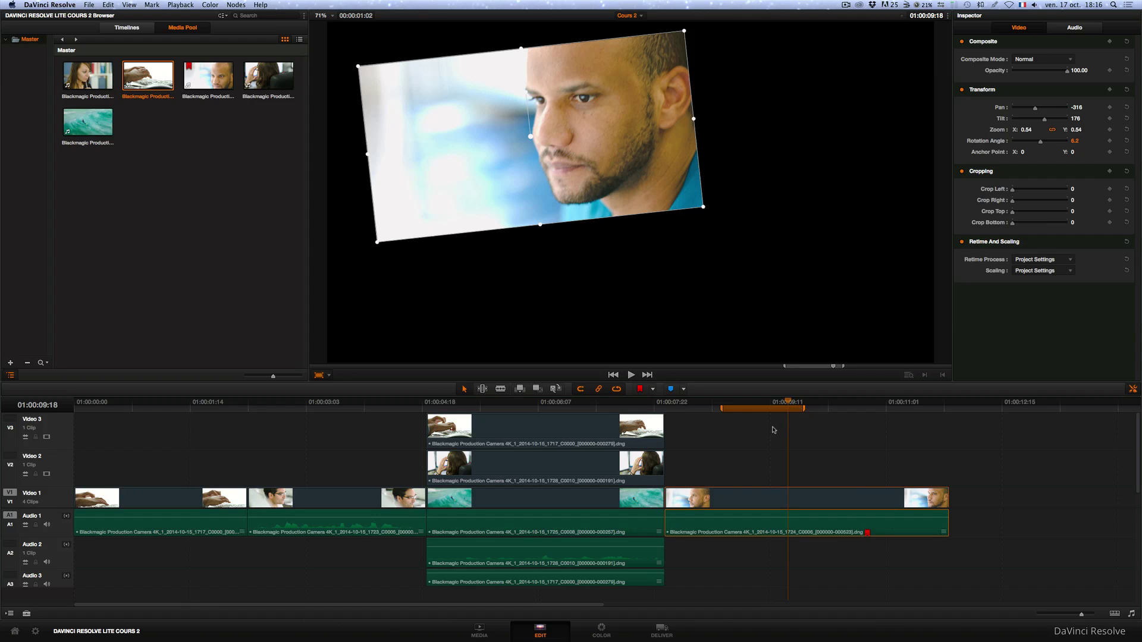
key(alt+i)
key(alt+o)
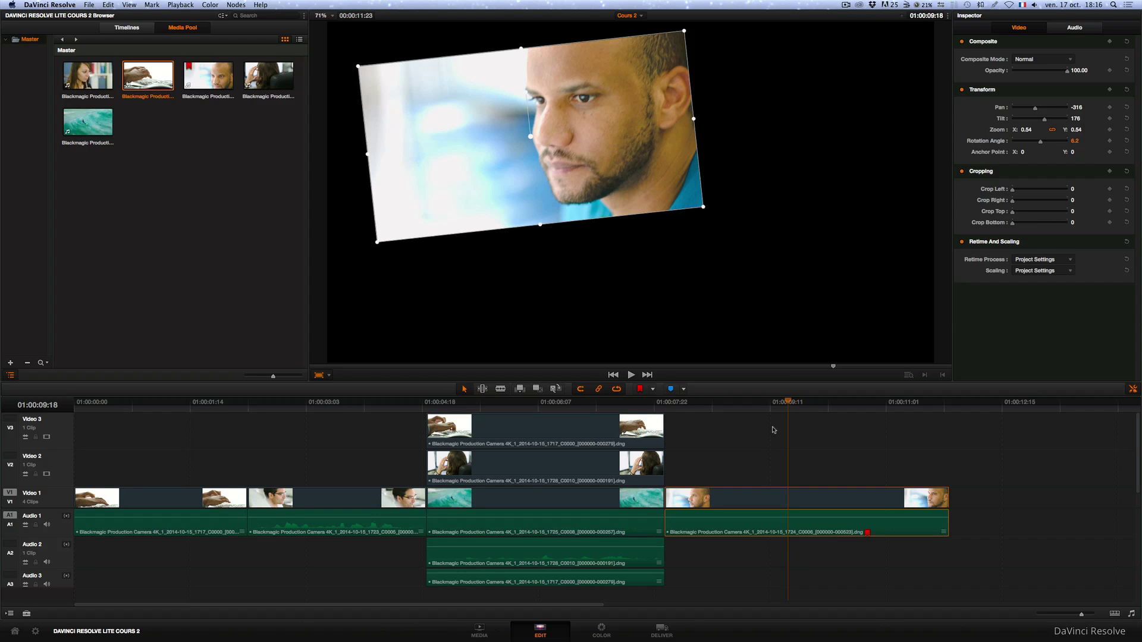
Try to add a green flag with the playhead at 01:00:06:05 in the composite section
click(529, 405)
click(653, 389)
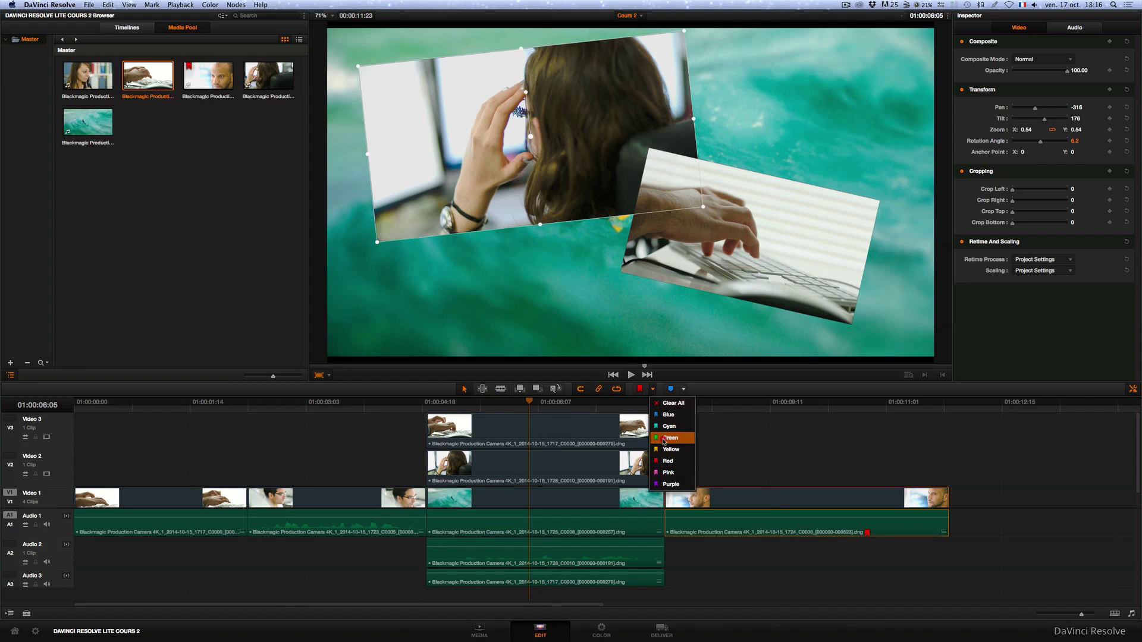
click(663, 441)
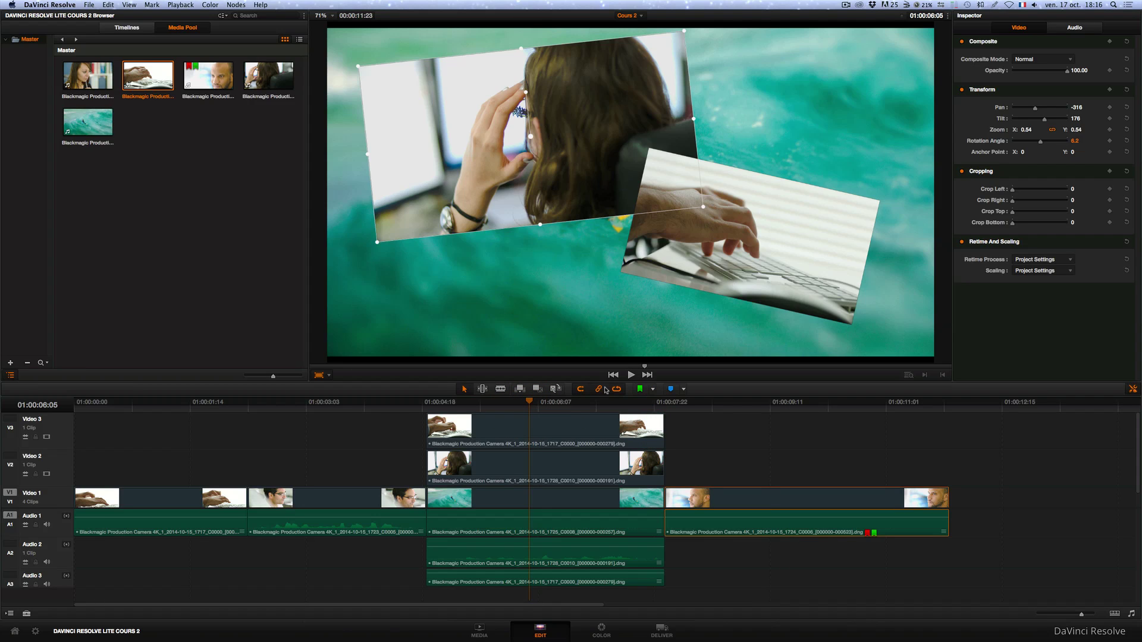
Flag the Video 1 wave clip green
click(529, 402)
click(533, 497)
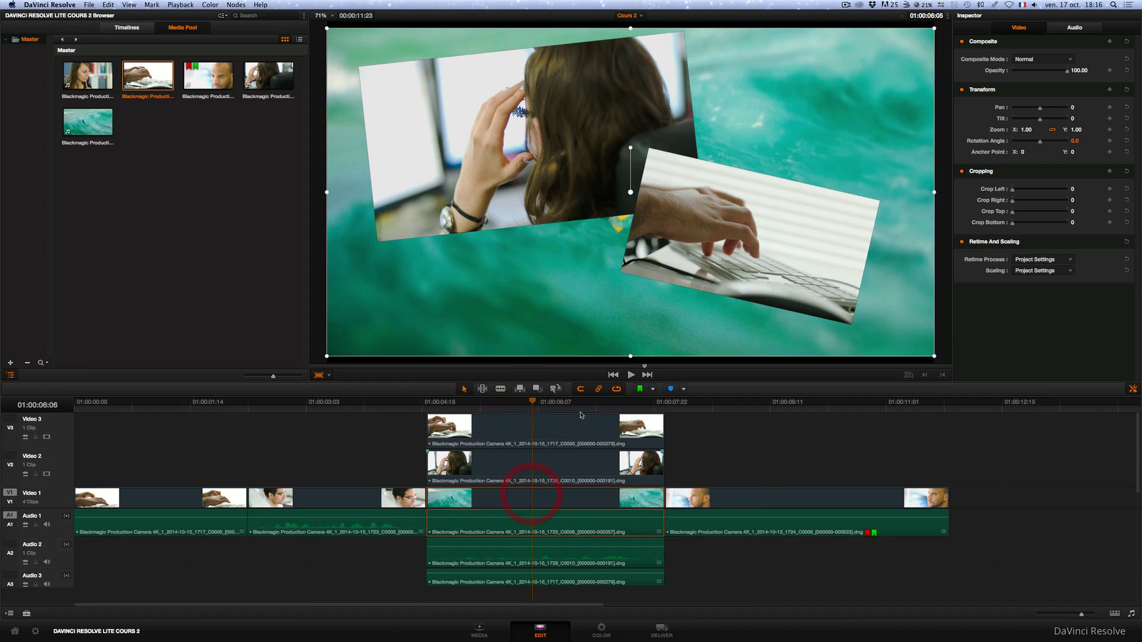
click(653, 391)
click(670, 438)
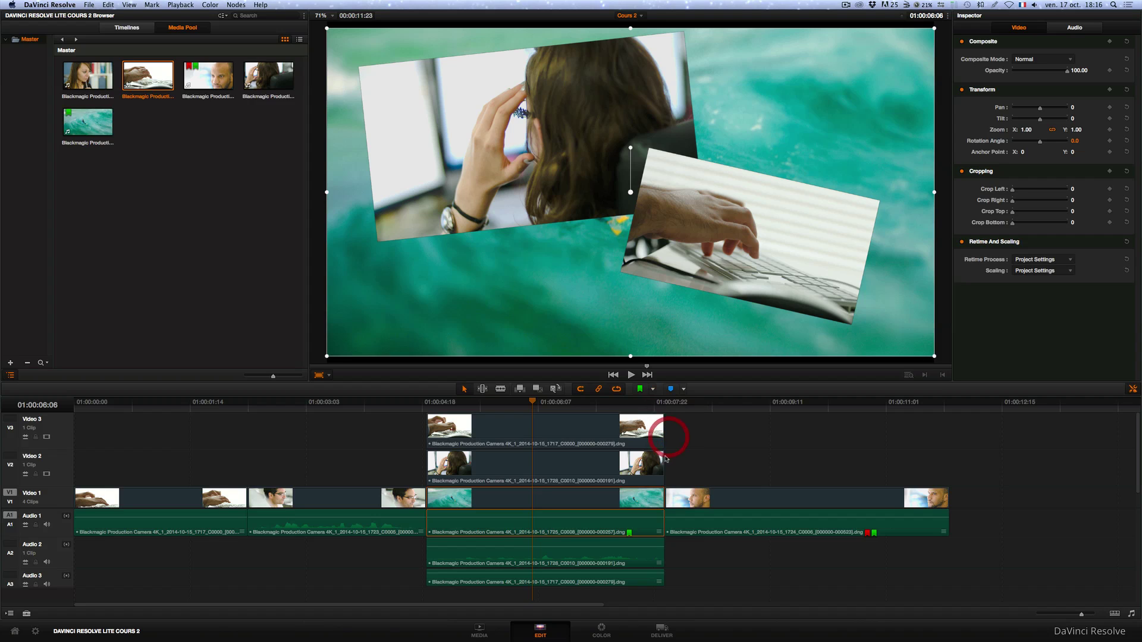
Clear all flags from the last Video 1 clip and flag it red again
click(845, 526)
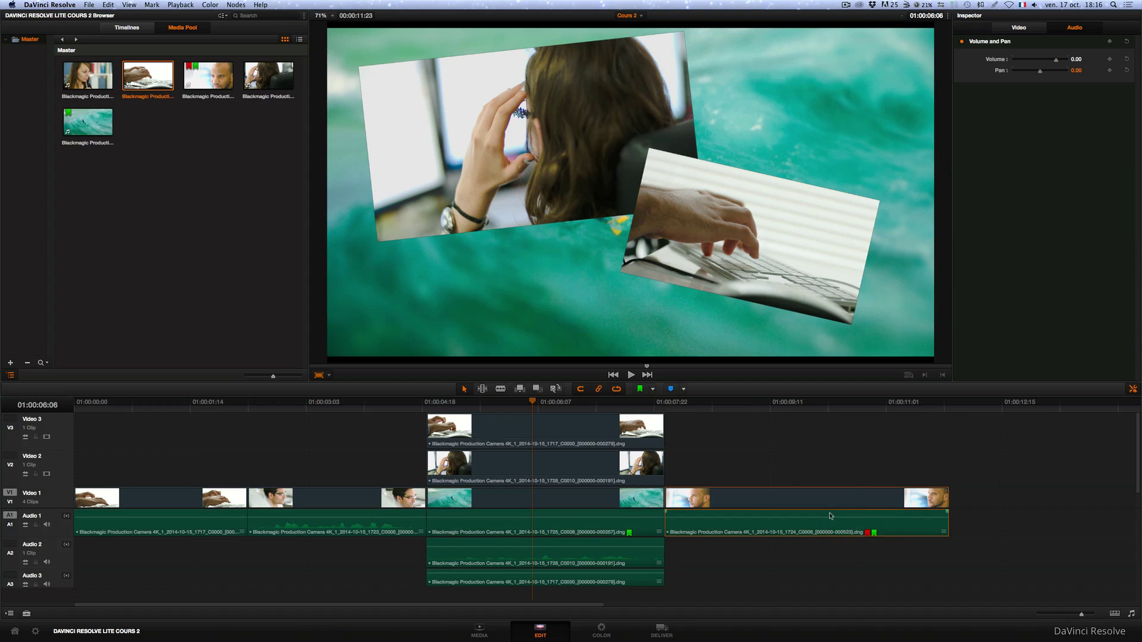
click(654, 391)
click(658, 403)
click(653, 389)
click(667, 461)
On the Color page, filter the clips to those with a Red Flag and return the filter to All Clips
click(1114, 613)
click(601, 630)
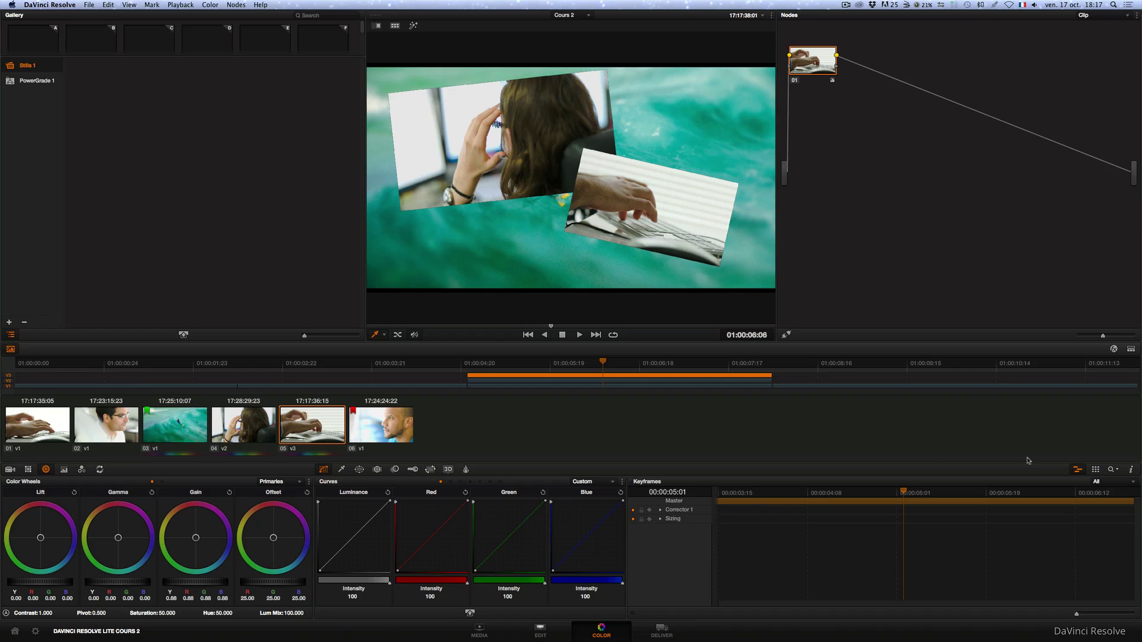
click(1112, 470)
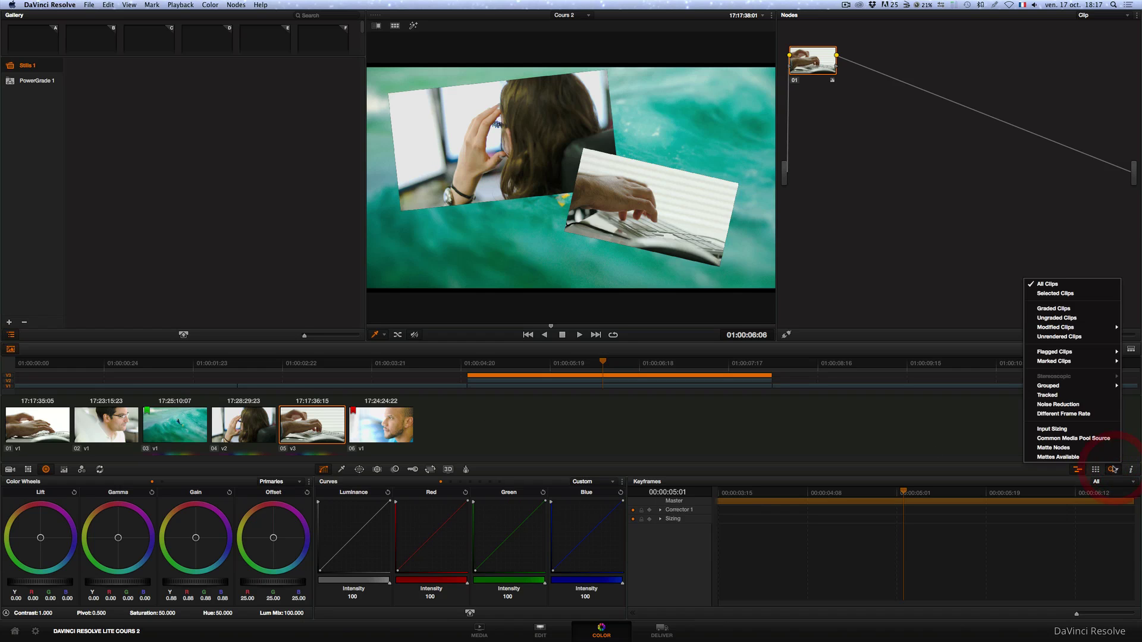
mouse_move(1060, 355)
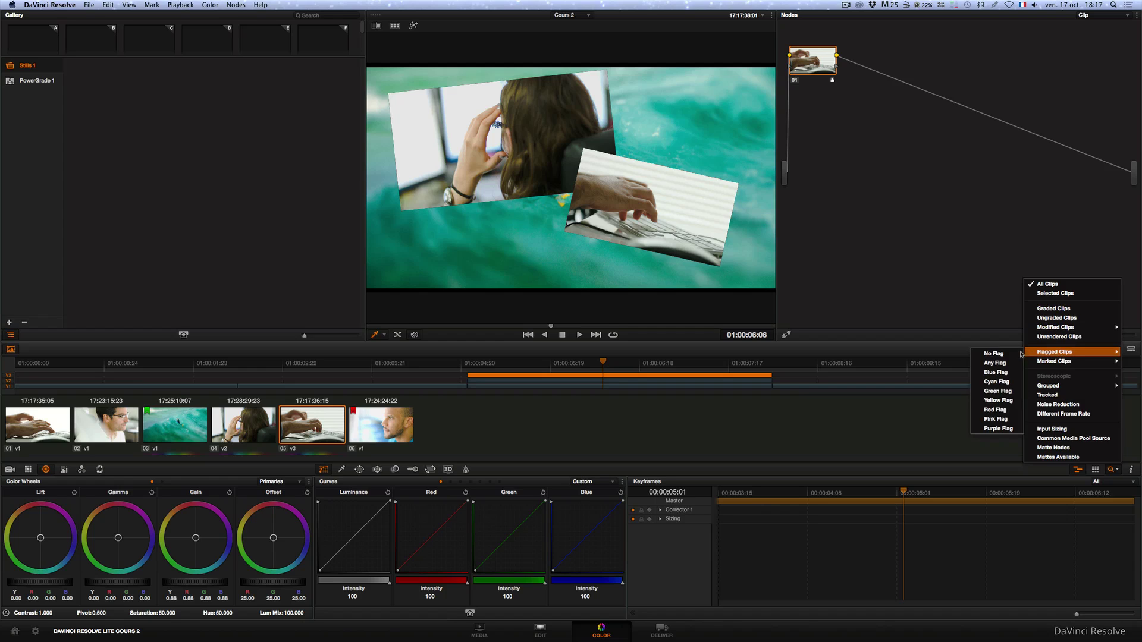
click(995, 410)
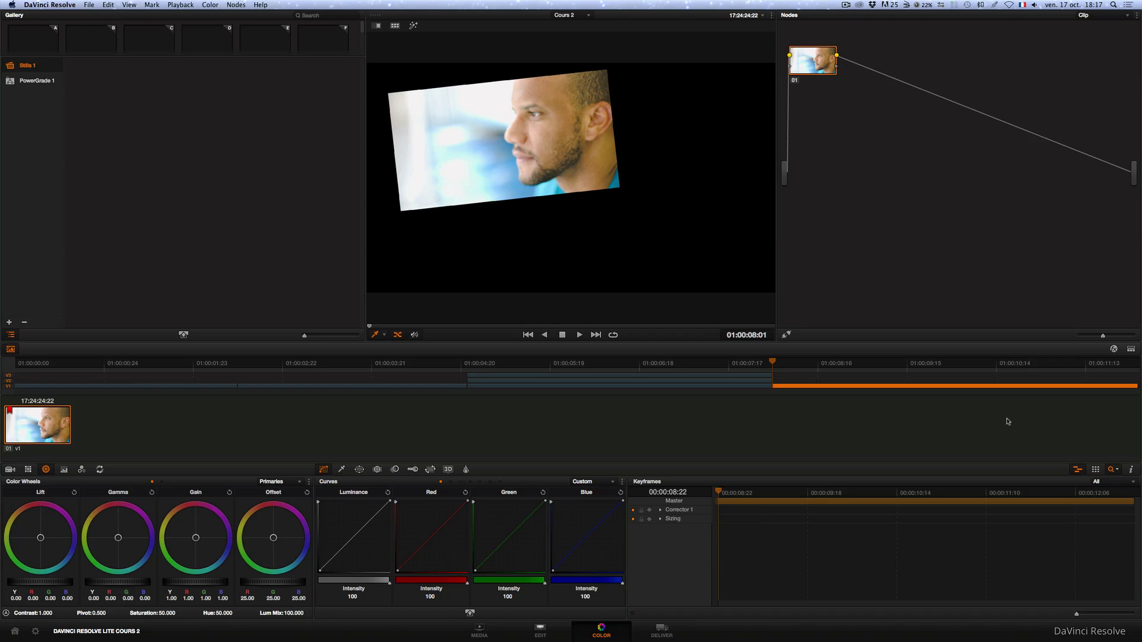
click(1111, 469)
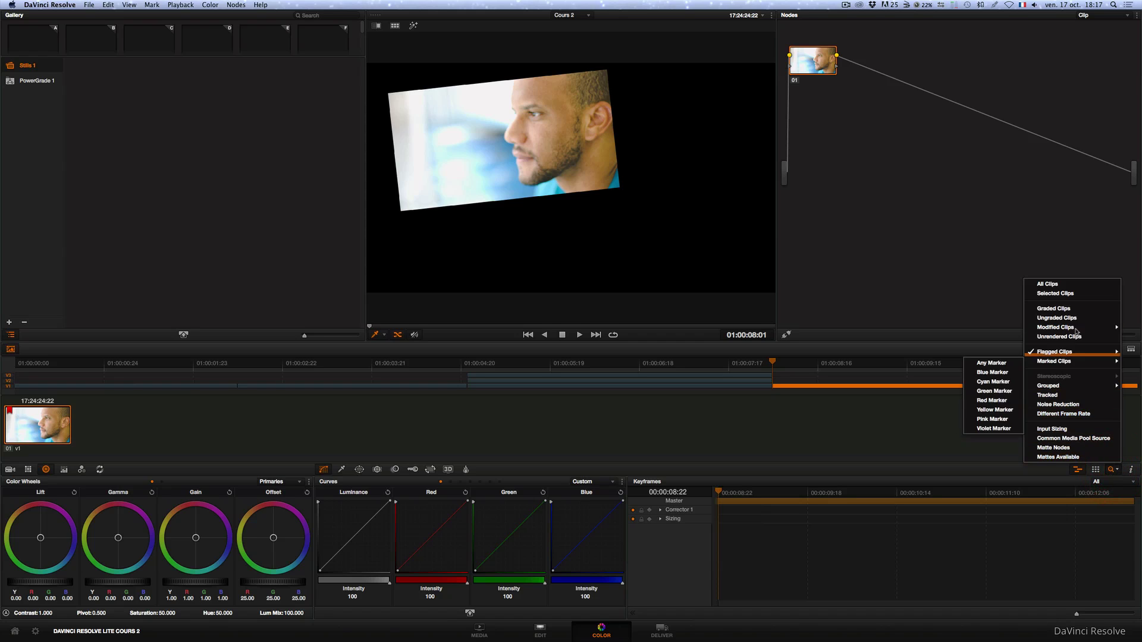
click(1067, 287)
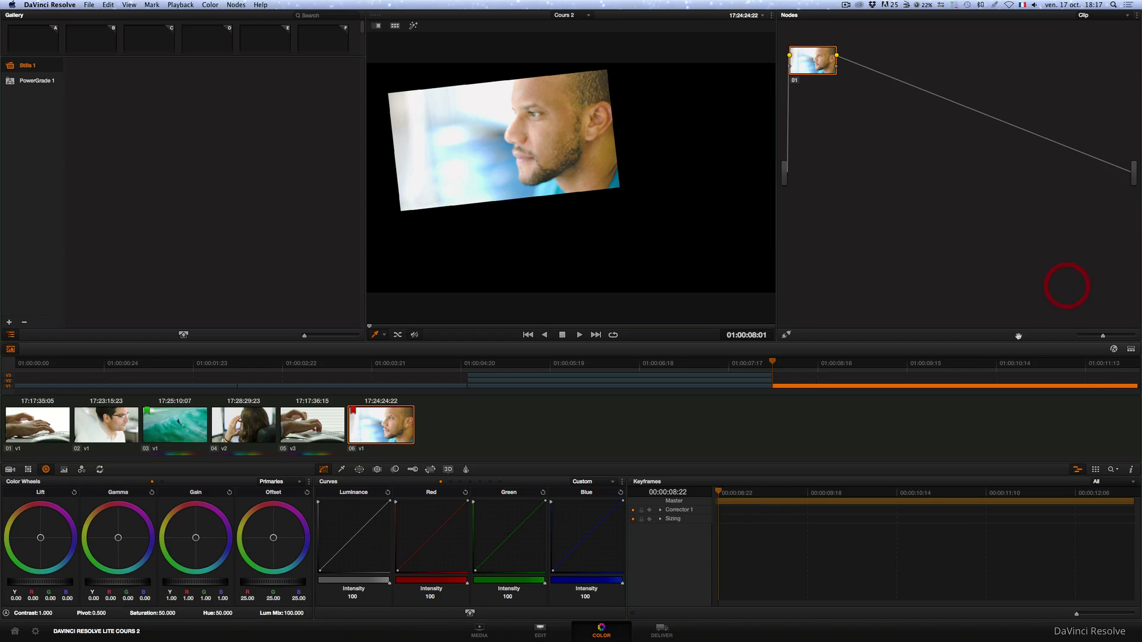
On the Edit page, add the note "a affiner" to the green flag of the Video 1 wave clip
click(541, 632)
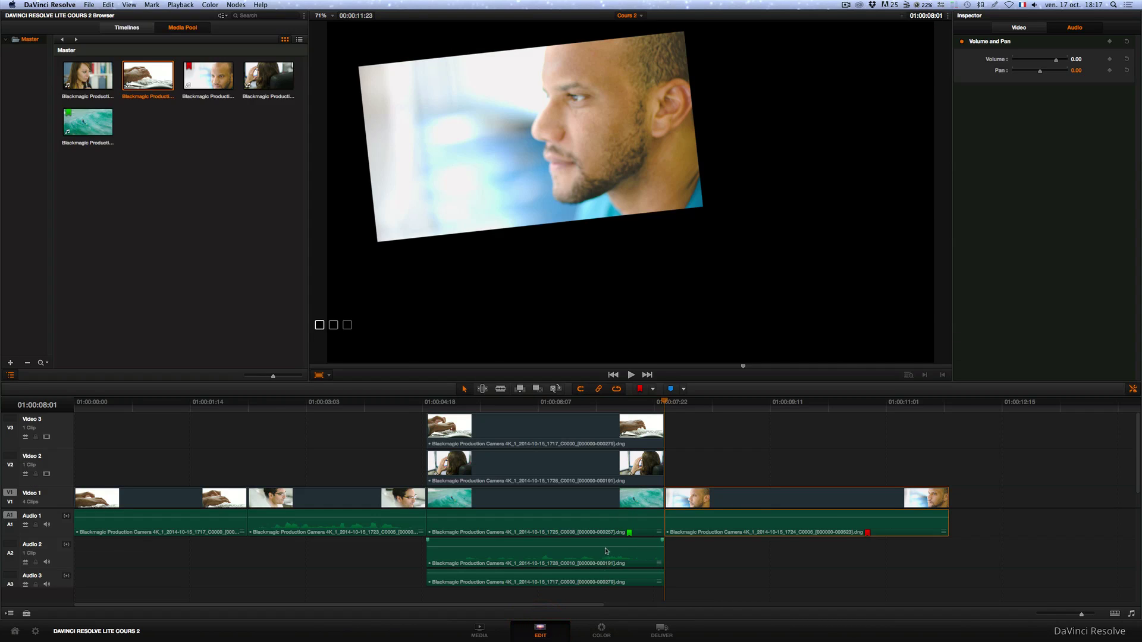
double_click(629, 532)
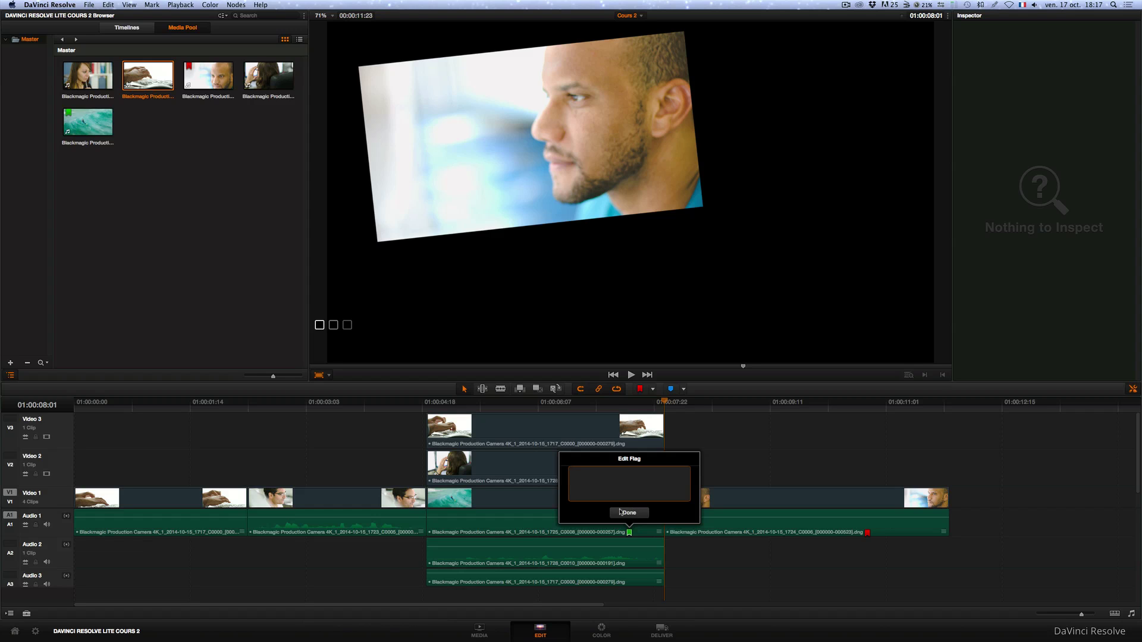
text(a affi)
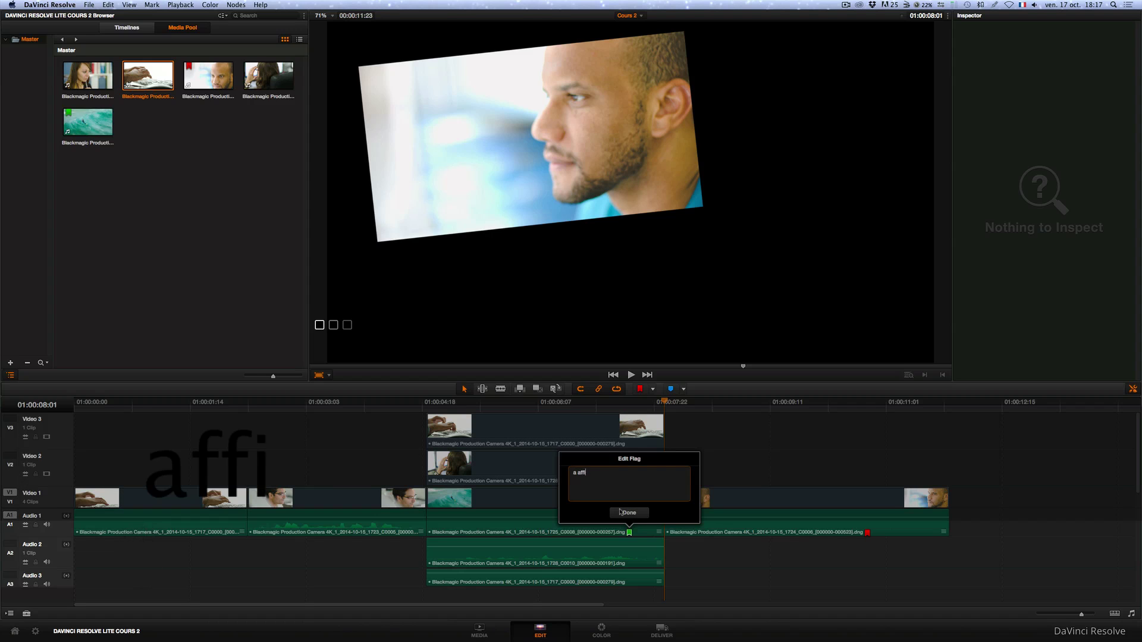
text(ner)
click(620, 512)
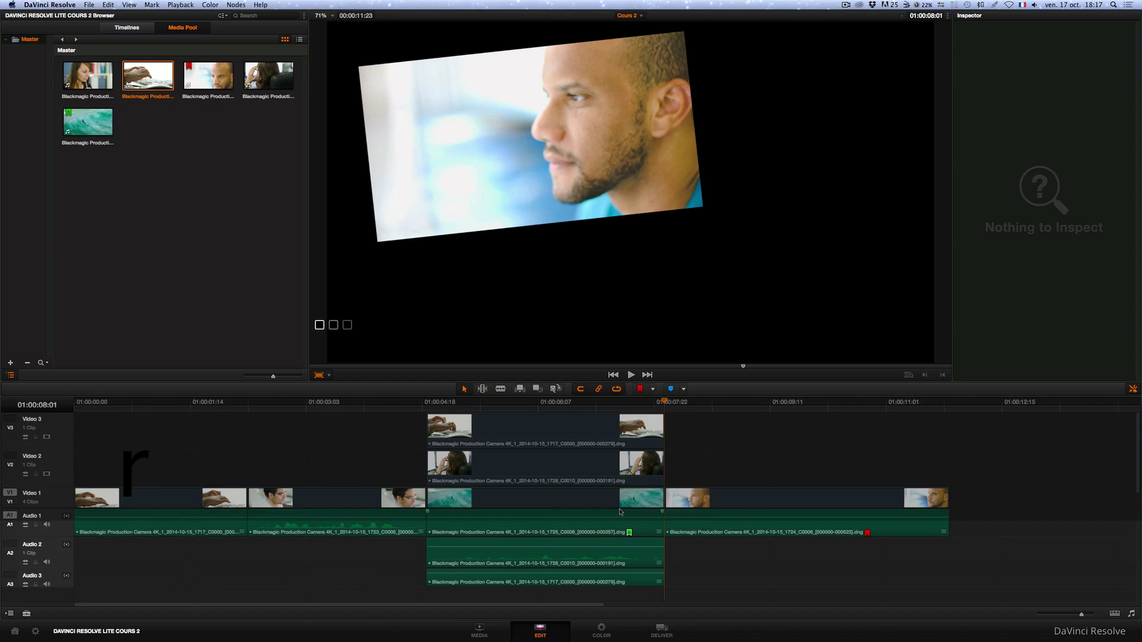
Add the note "rouge chaud" to the red flag of the last clip in the timeline
double_click(867, 531)
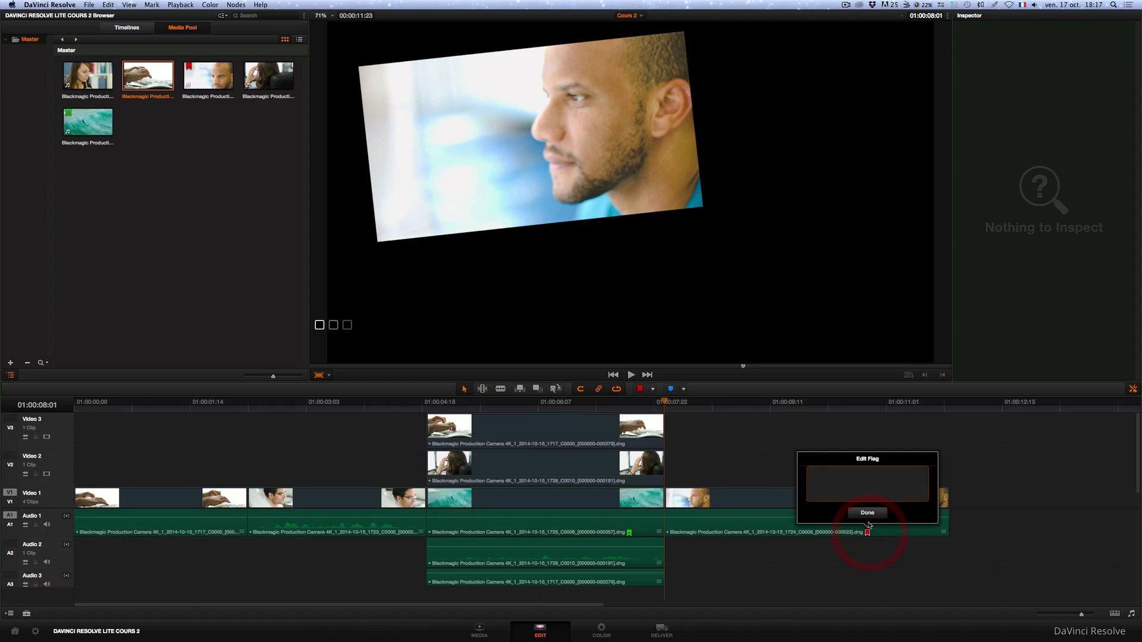
text(rouge)
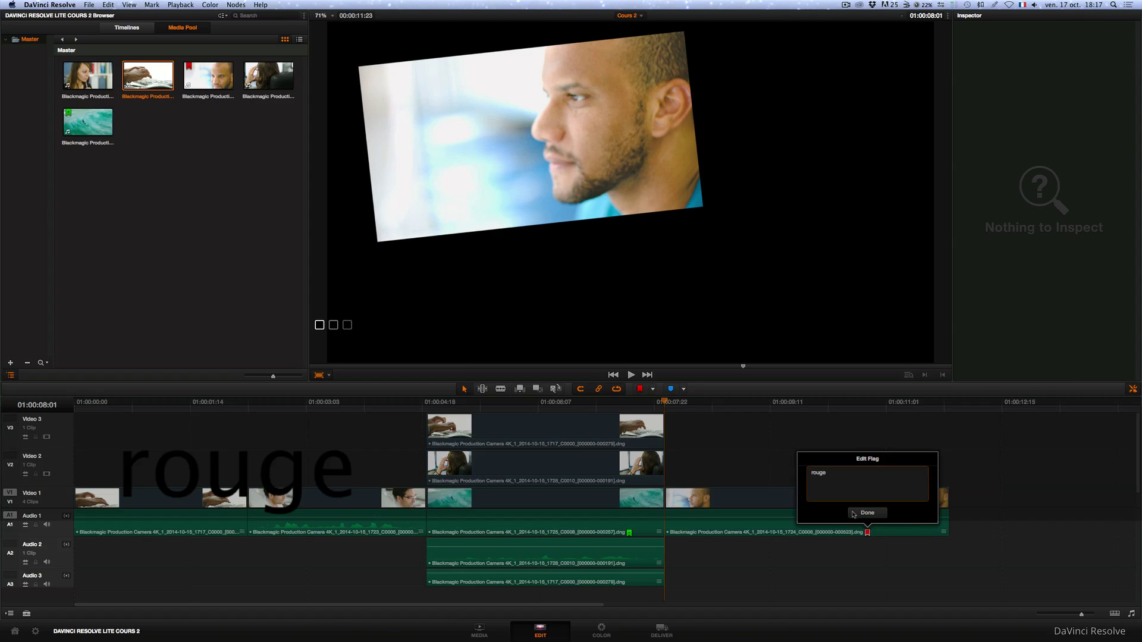
text( chaud)
click(867, 513)
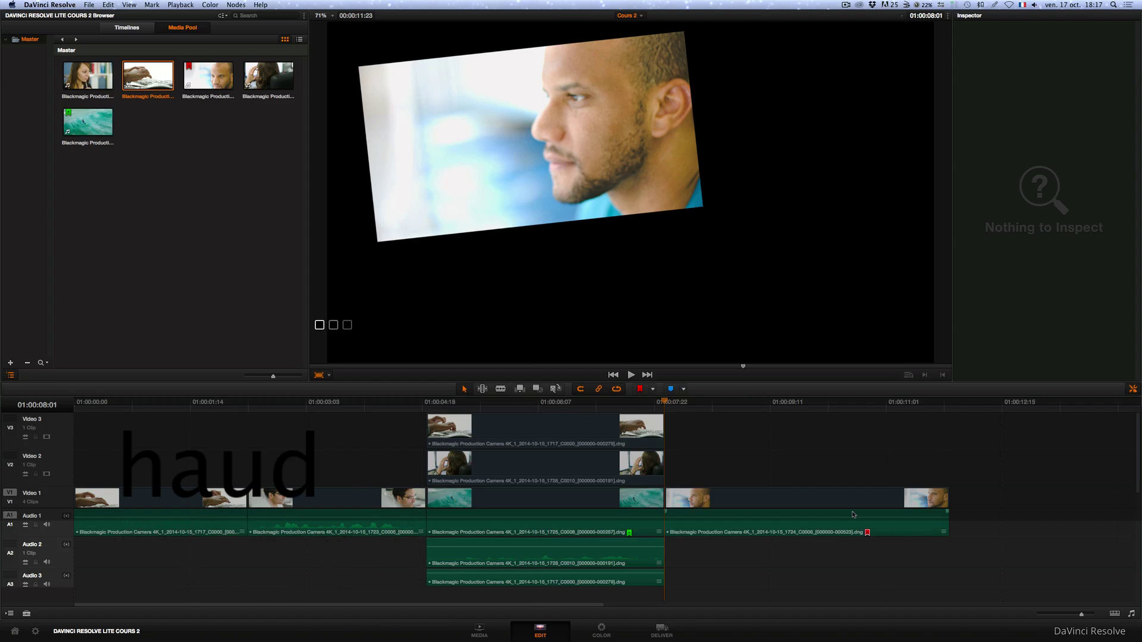
On the Color page, check the notes attached to the red flag of clip 06 and the green flag of clip 03
click(594, 632)
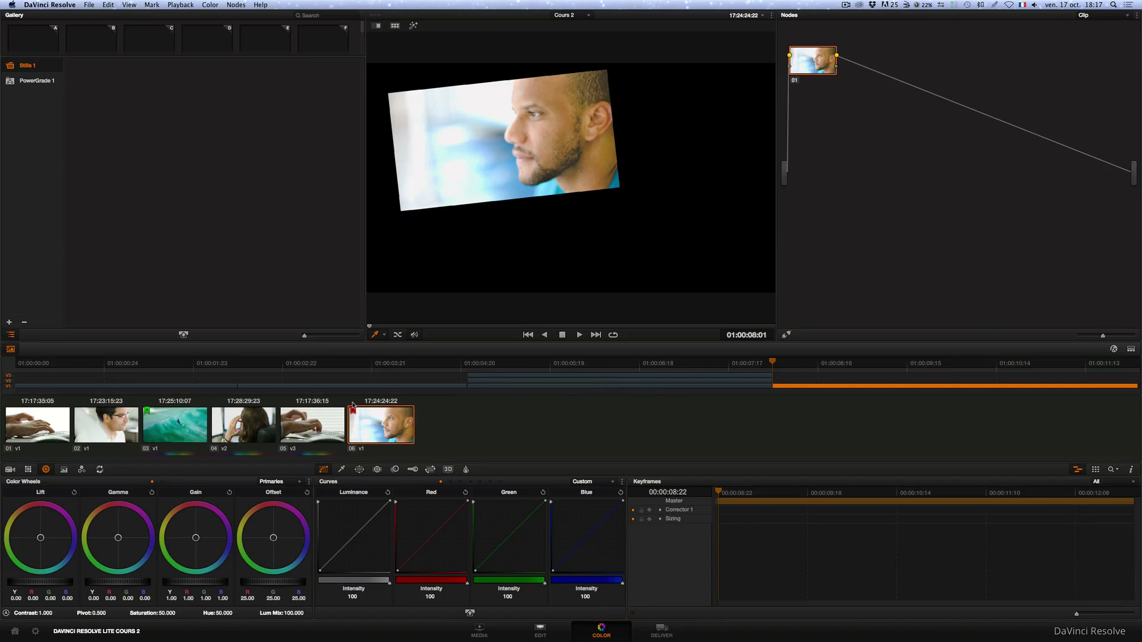
click(354, 411)
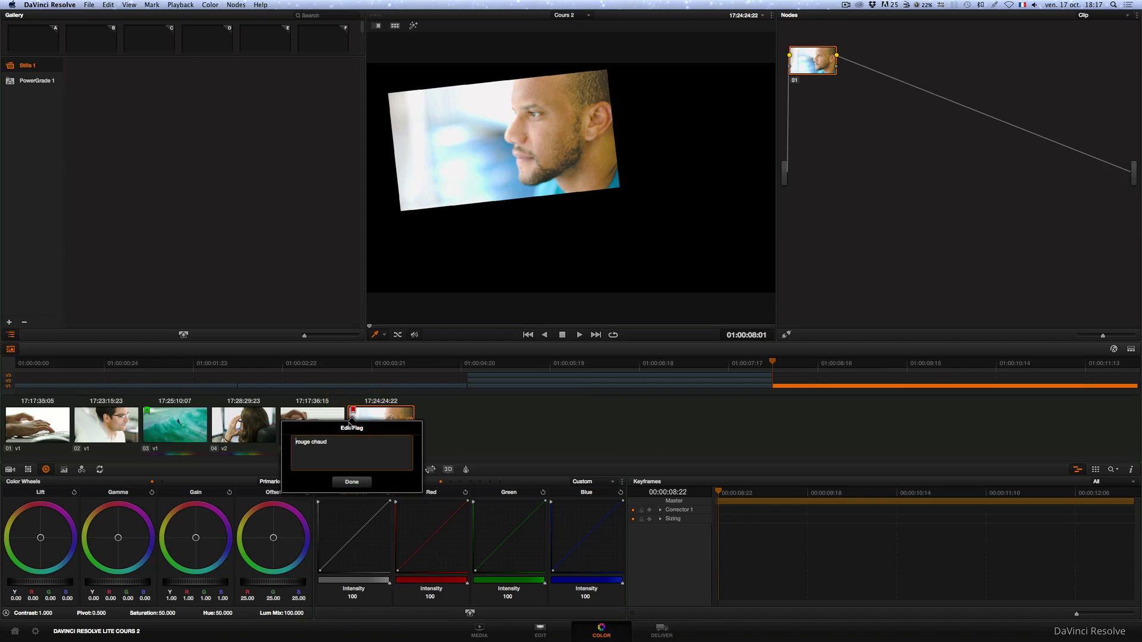
click(352, 482)
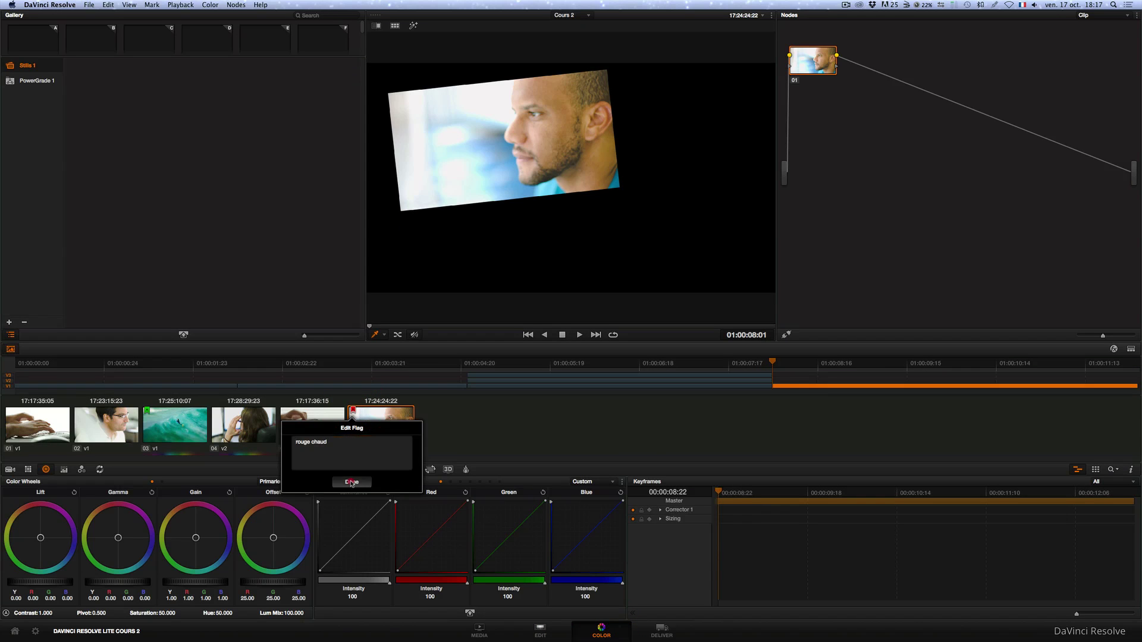
click(147, 411)
click(147, 411)
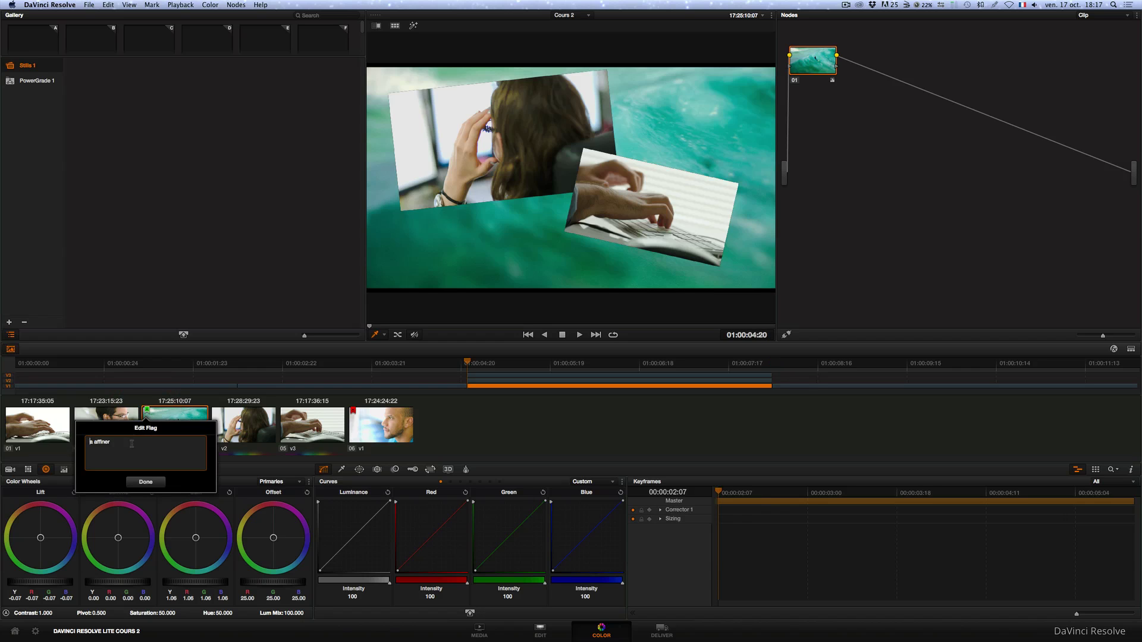
click(143, 482)
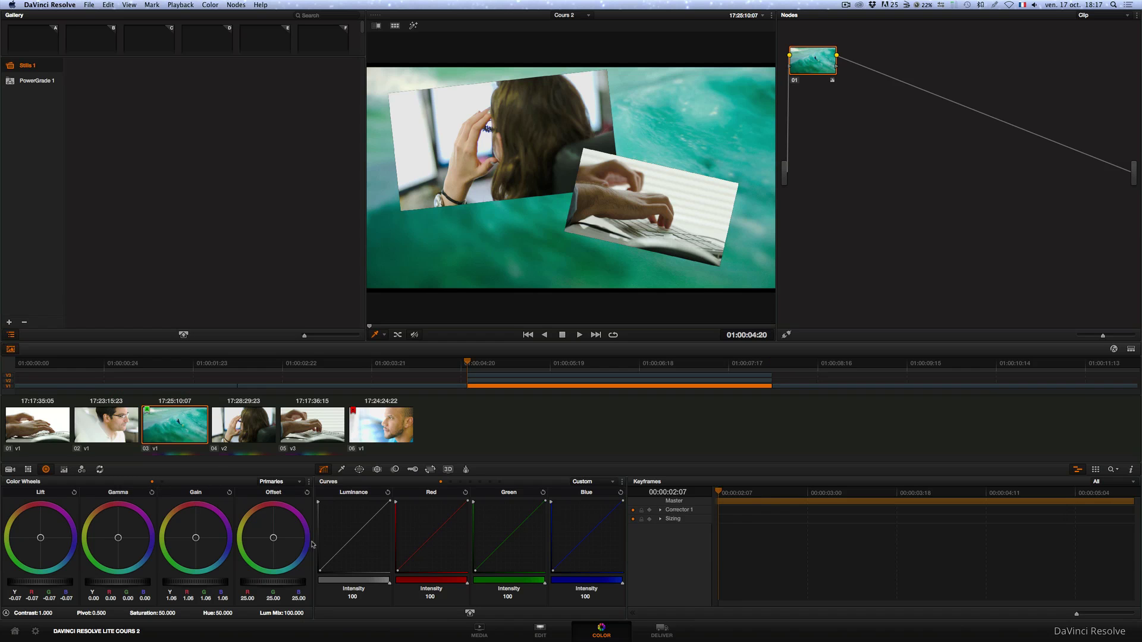
On the Edit page, place the playhead at 01:00:03:07 and switch the second Audio 1 clip's waveform to the enlarged one-sided display
click(539, 633)
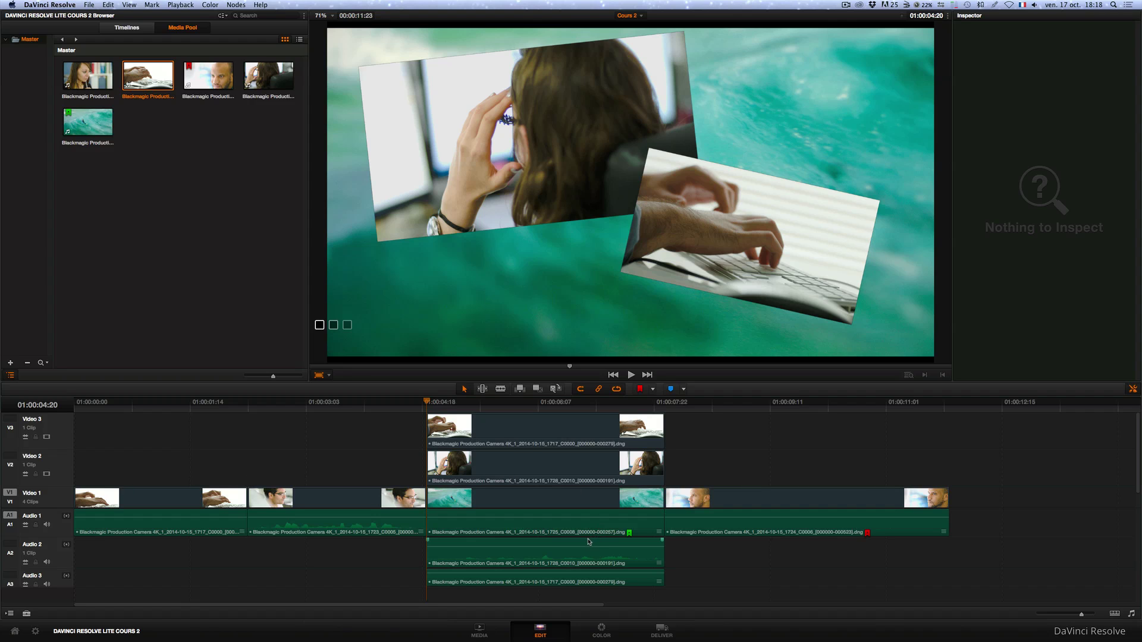
click(315, 411)
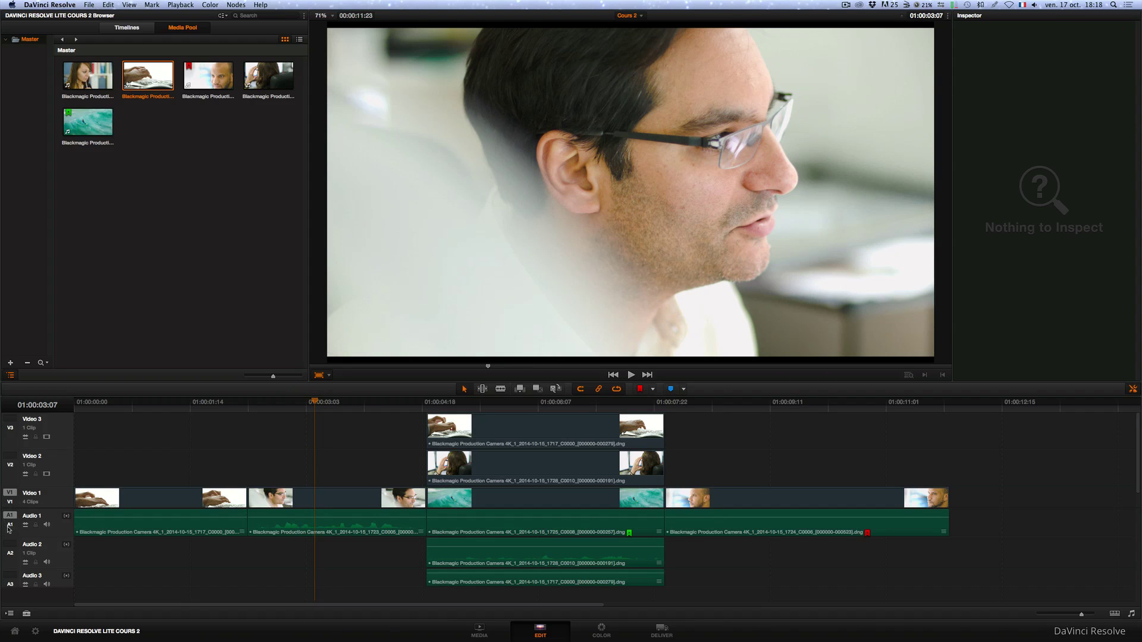
click(66, 516)
click(243, 534)
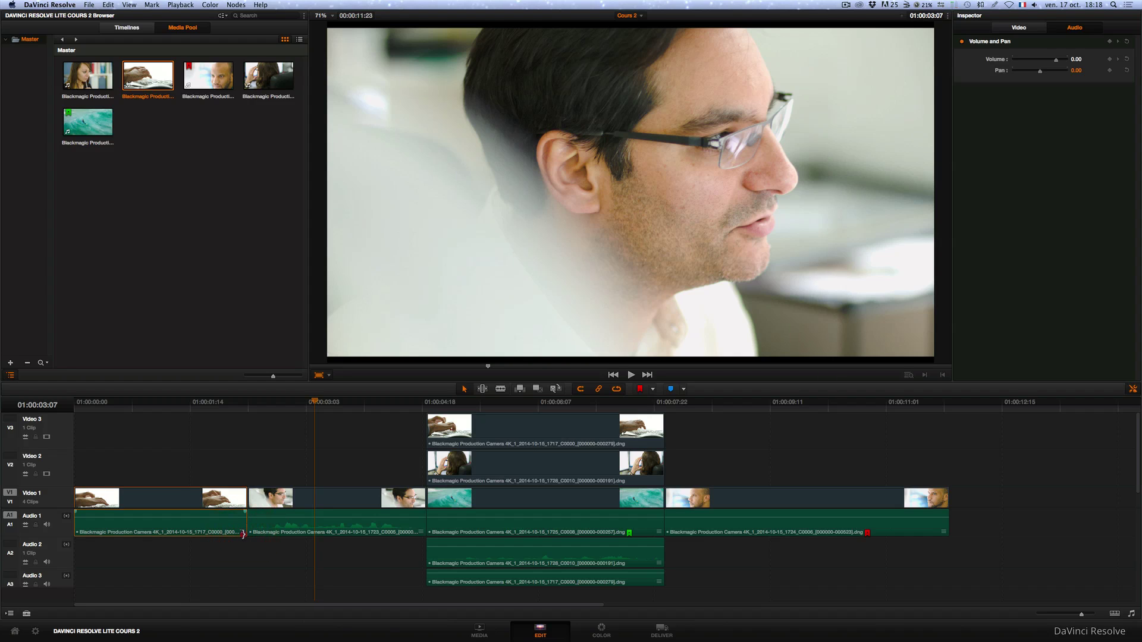
click(244, 535)
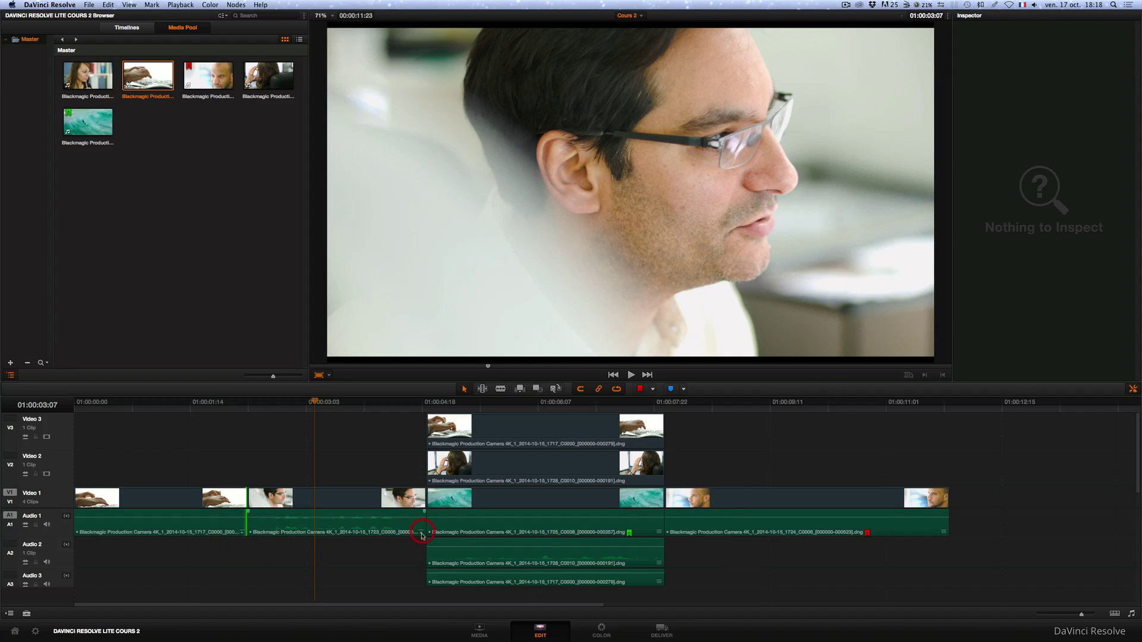
mouse_move(393, 518)
mouse_down()
mouse_move(393, 531)
mouse_move(392, 516)
mouse_up()
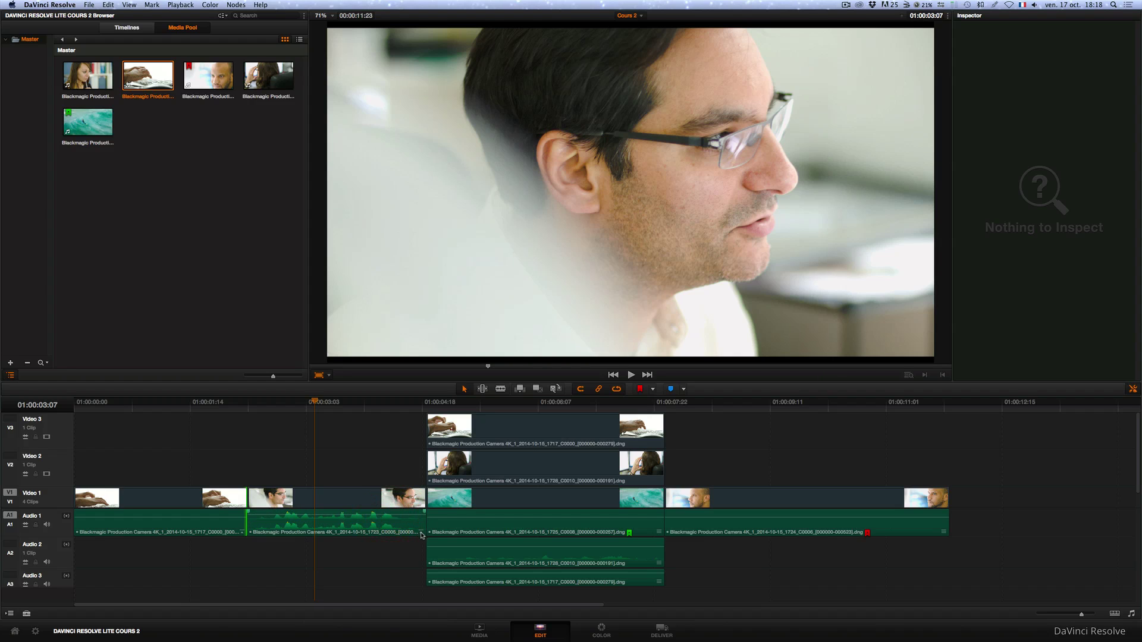
click(422, 533)
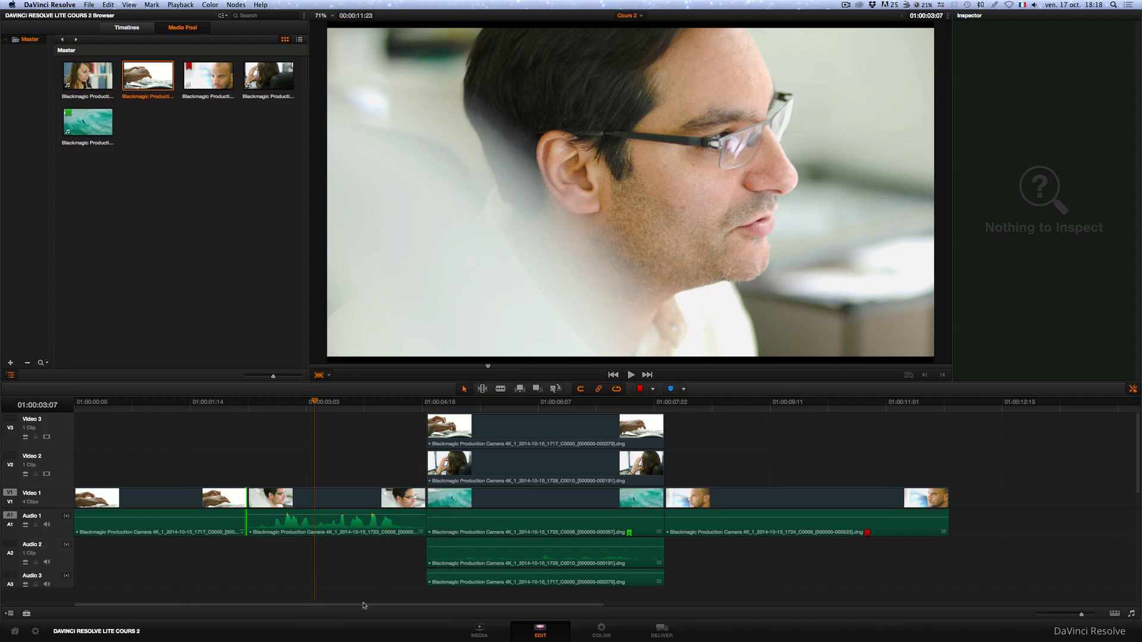